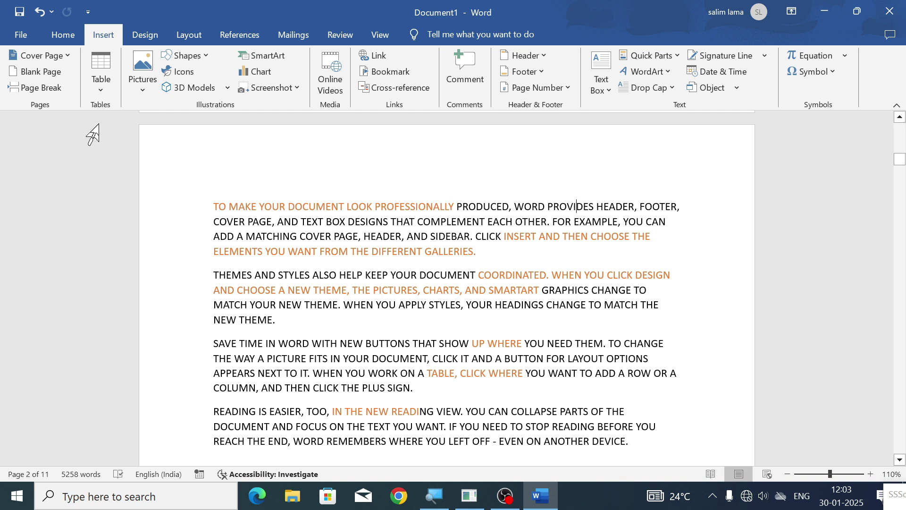
left_click(62, 61)
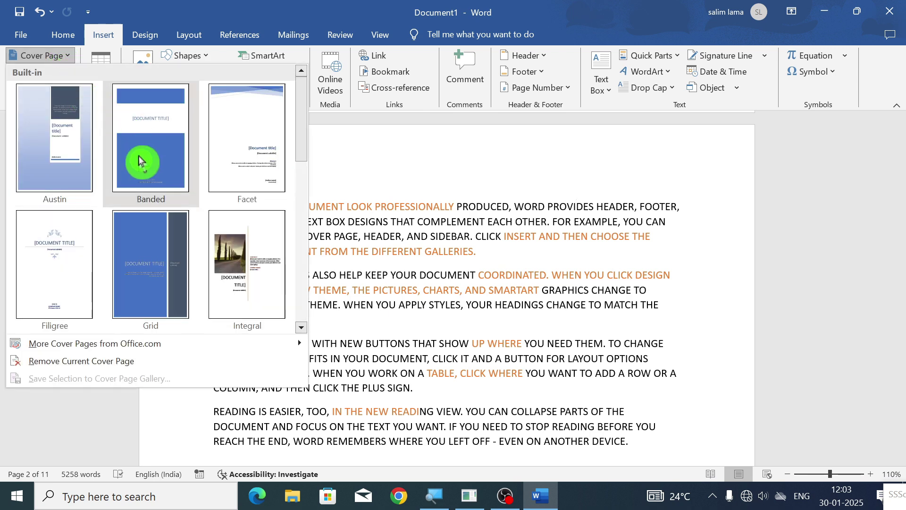
scroll(141, 226, "down", 3)
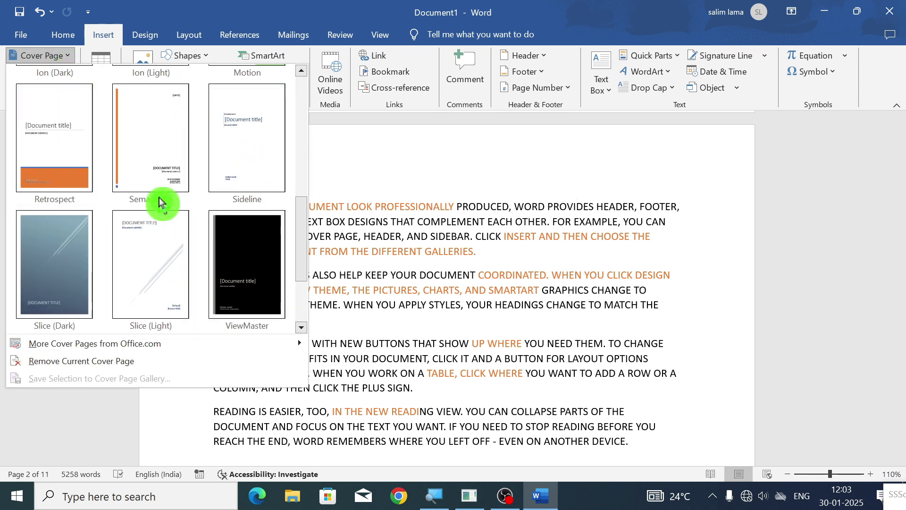
left_click(169, 191)
left_click(20, 60)
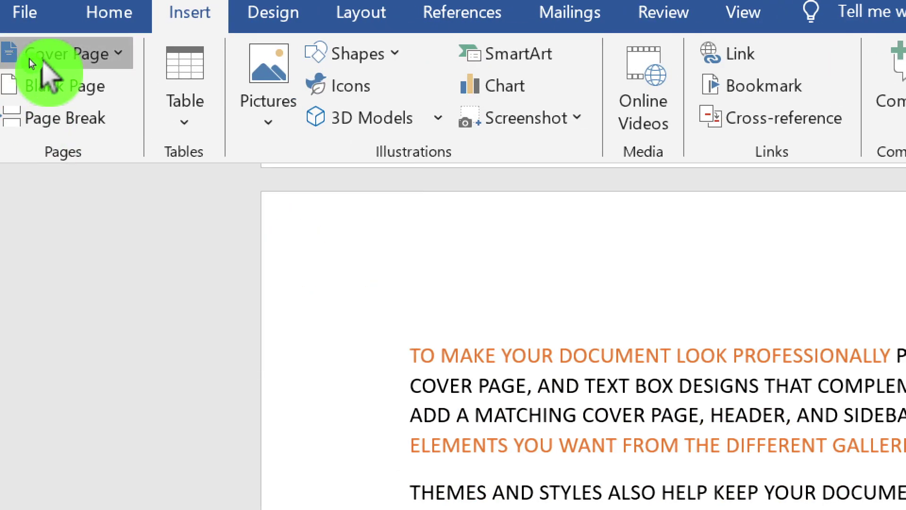
Insert the built-in Ion (Dark) cover page into the document.
left_click(29, 59)
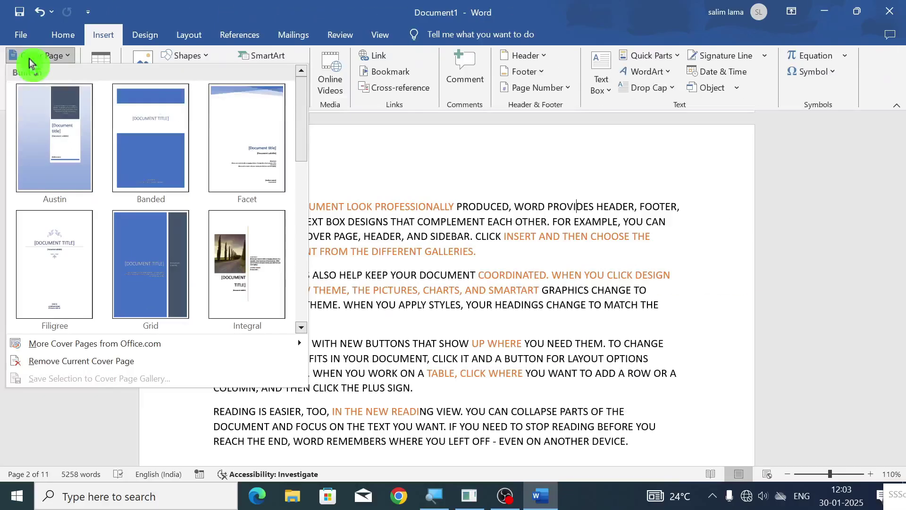
scroll(118, 204, "down", 5)
scroll(151, 188, "up", 3)
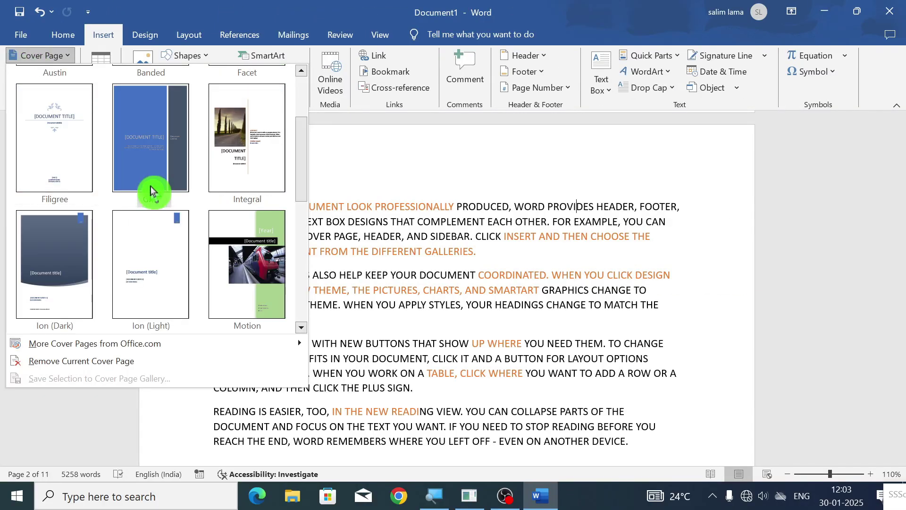
left_click(61, 256)
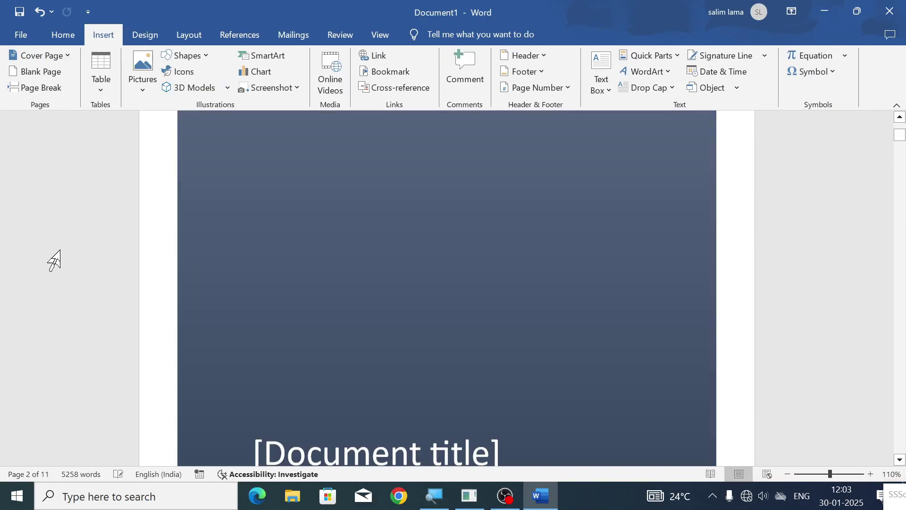
scroll(488, 225, "down", 10)
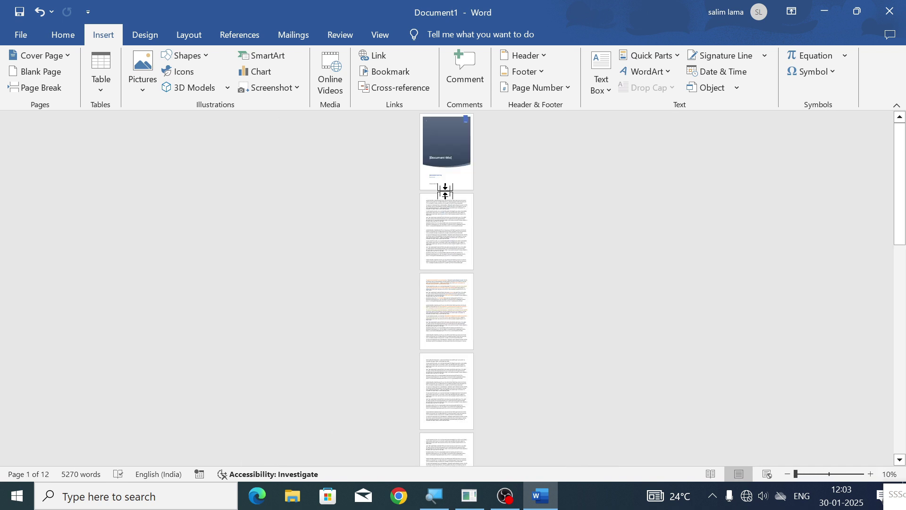
scroll(445, 191, "up", 1)
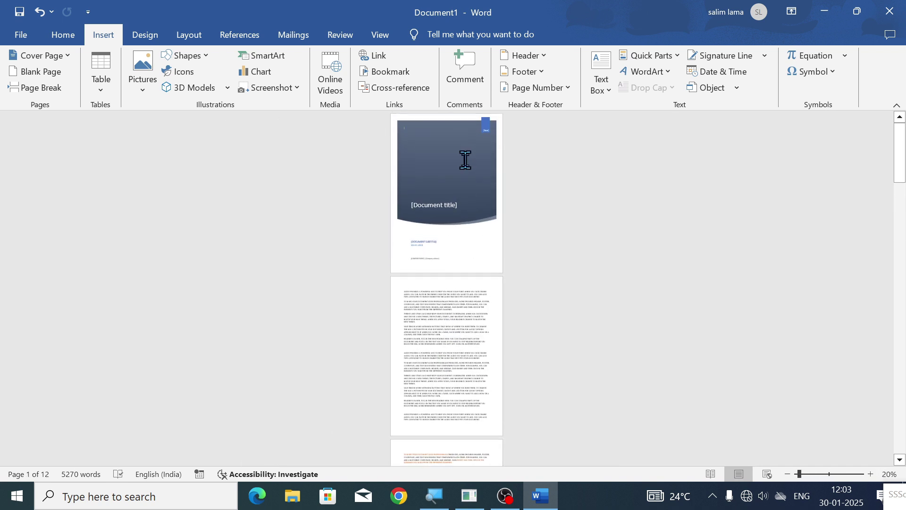
scroll(466, 160, "up", 4)
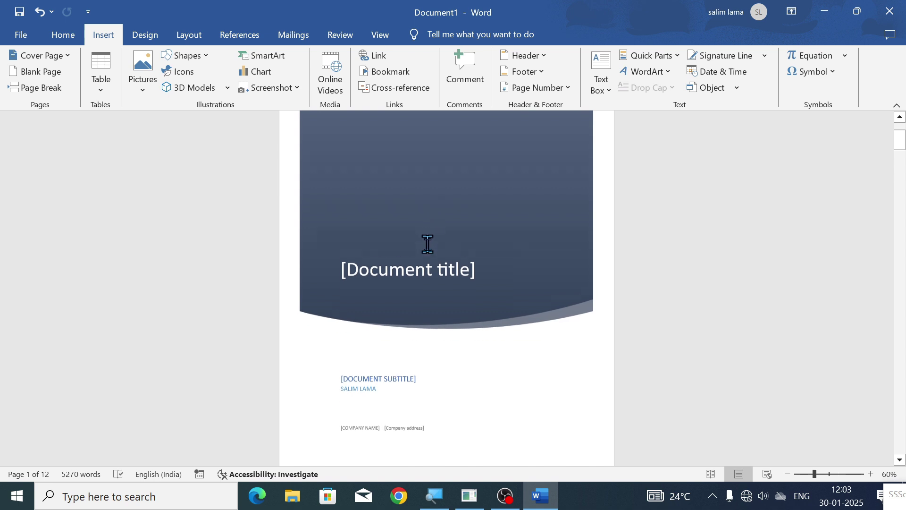
scroll(427, 244, "up", 2)
left_click(184, 55)
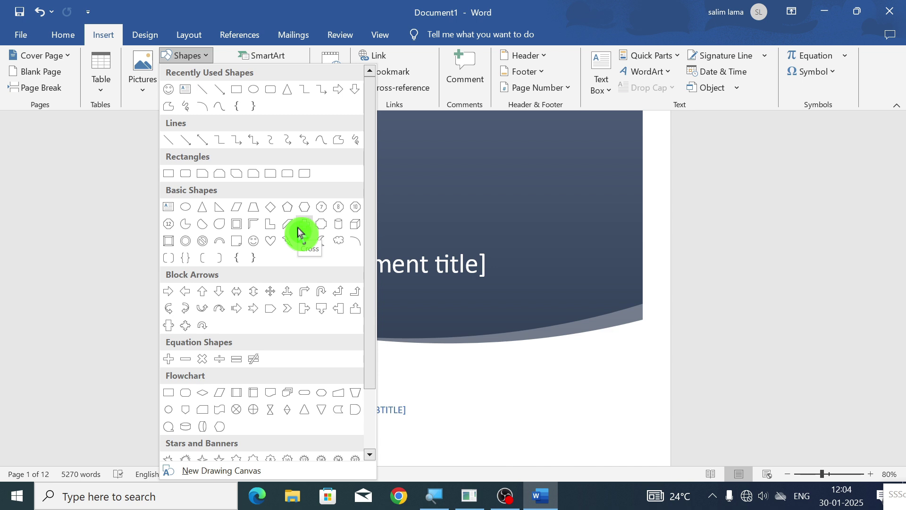
left_click(419, 199)
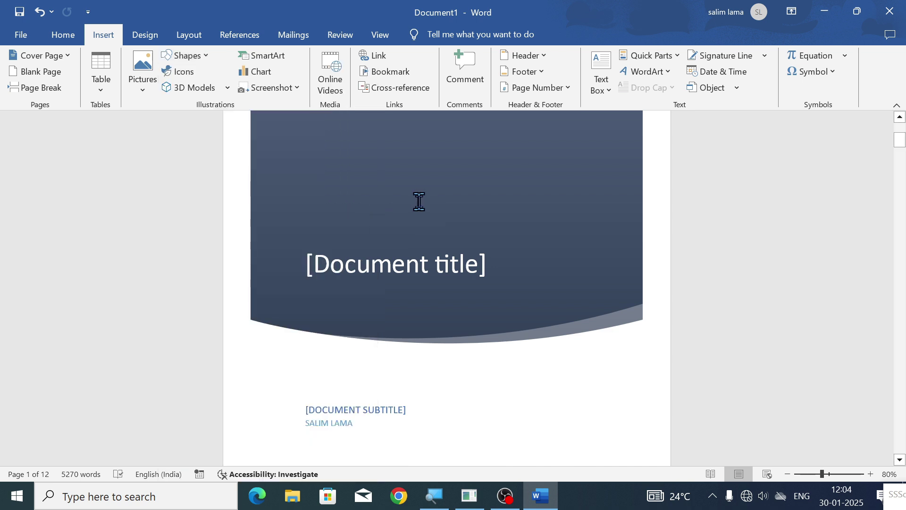
Replace the cover page's document title placeholder with "Ms word mastery in 2025".
scroll(419, 201, "up", 2)
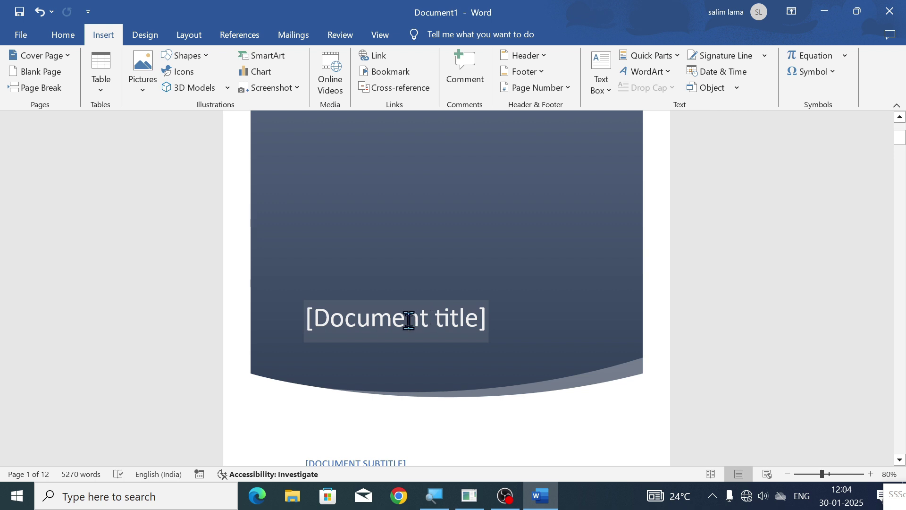
scroll(408, 320, "down", 2)
left_click(394, 270)
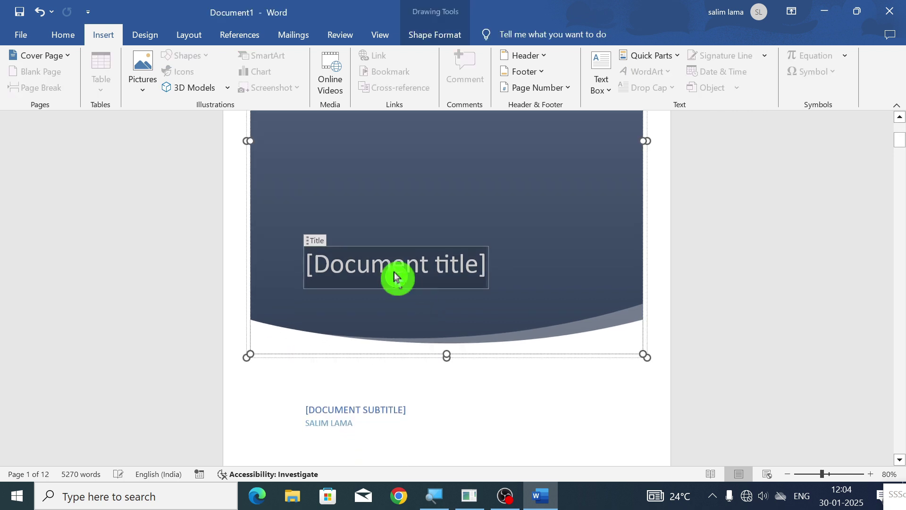
key("Delete")
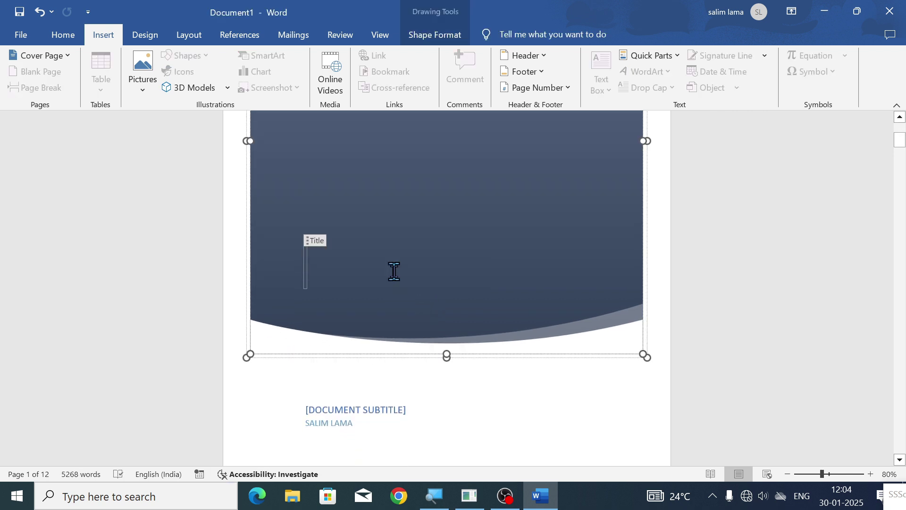
type("Ms word")
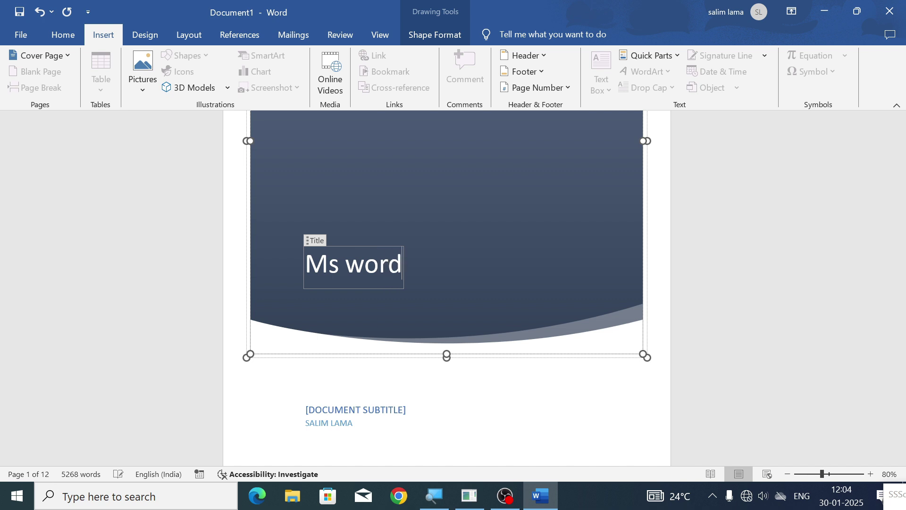
type(" mastery")
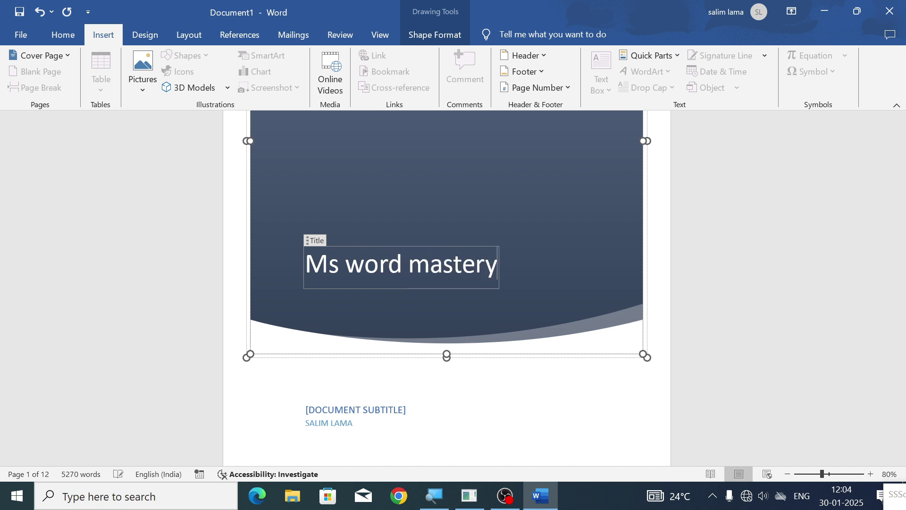
type(" in 2025")
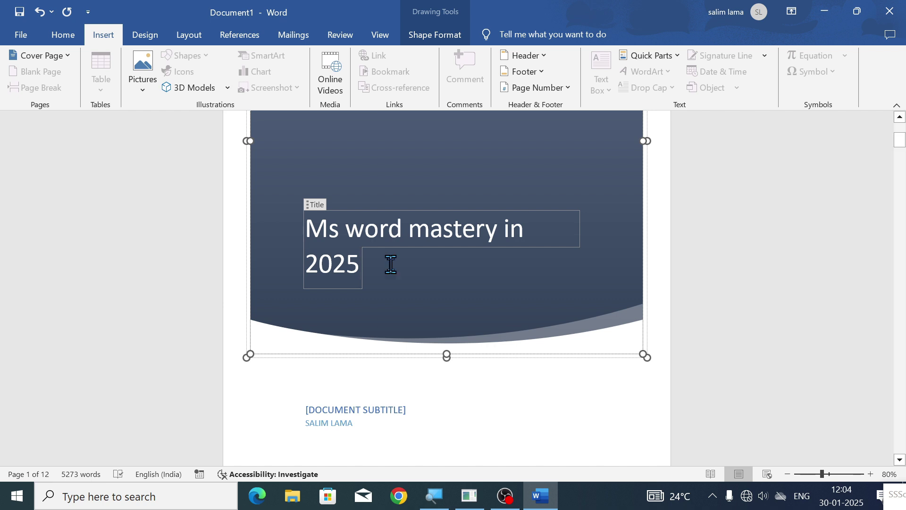
Replace the cover page's document subtitle placeholder with "21 DAYS COURSE".
scroll(364, 282, "down", 3)
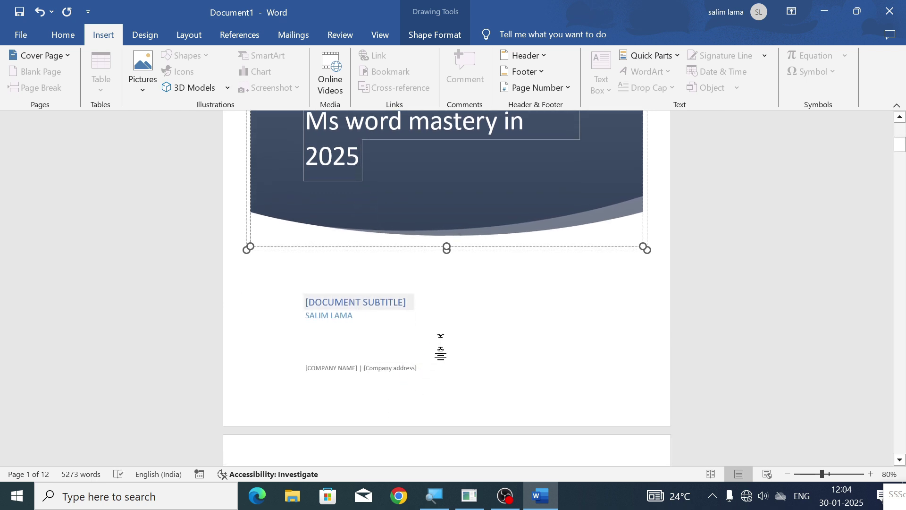
left_click(371, 304)
left_click(398, 306)
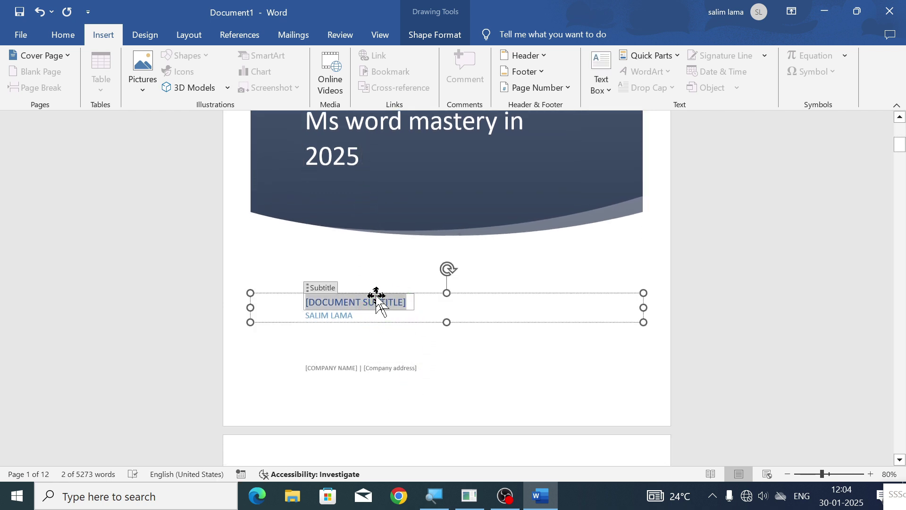
left_click(378, 304)
type("21 DAYS COURS")
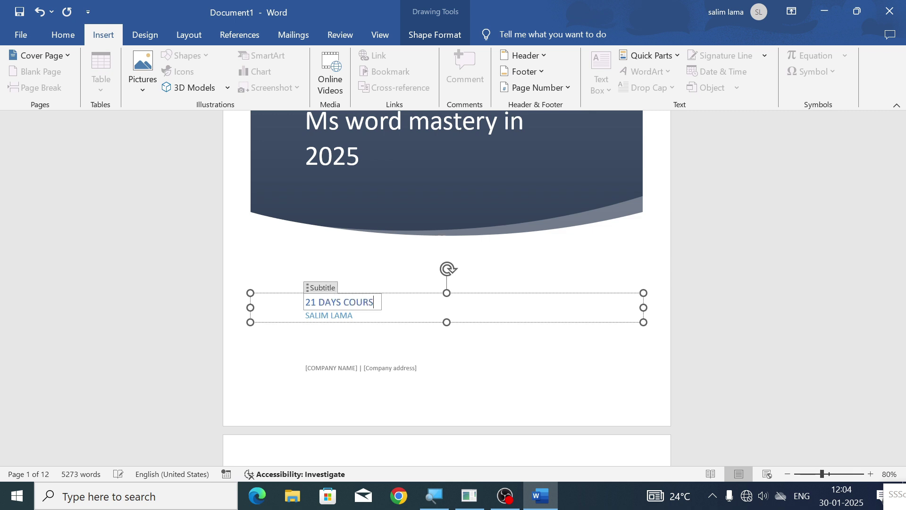
type("E")
left_click(367, 345)
Replace the company name placeholder near the foot of the cover page with "IOTEHC EDUCATION".
scroll(367, 346, "up", 7)
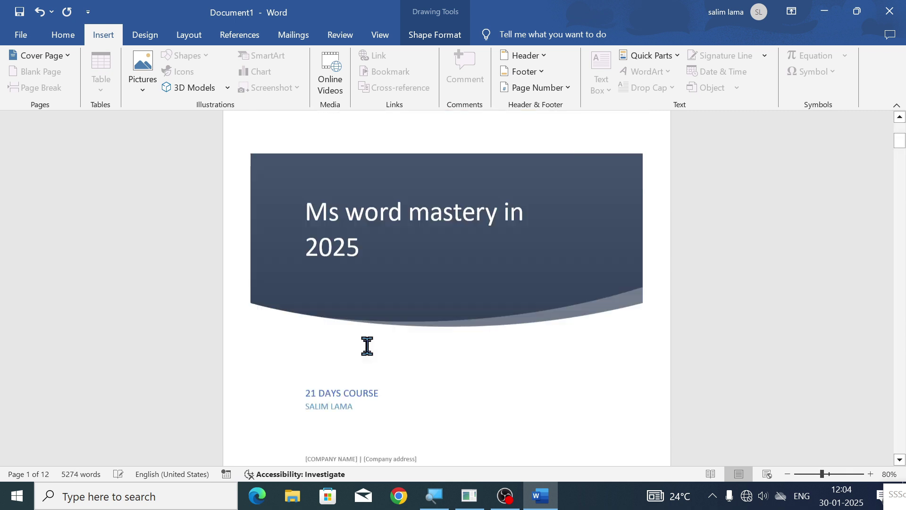
scroll(383, 330, "down", 7)
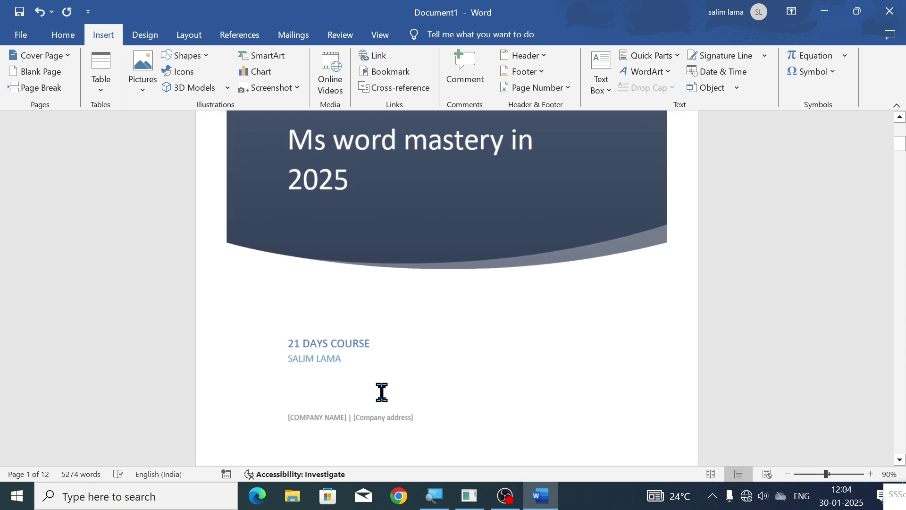
scroll(381, 392, "up", 2, "ctrl")
scroll(380, 385, "down", 2)
scroll(329, 378, "up", 2, "ctrl")
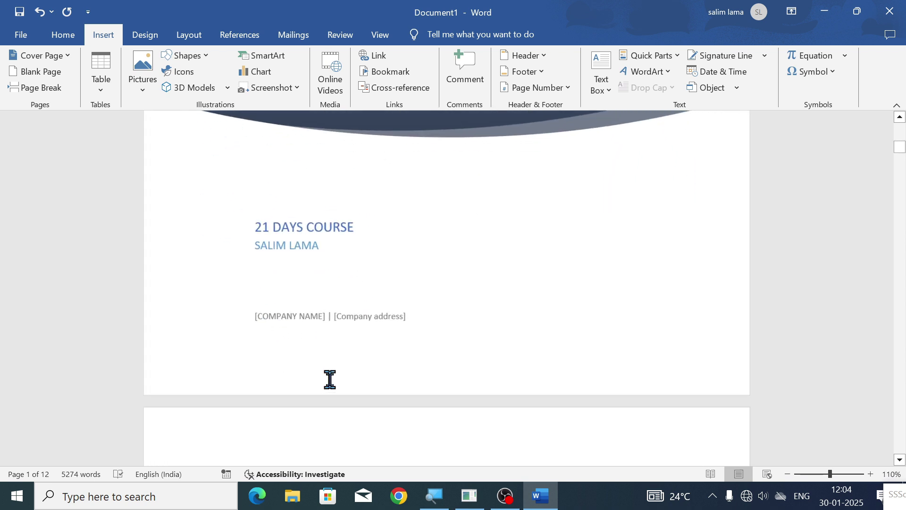
scroll(314, 362, "up", 1, "ctrl")
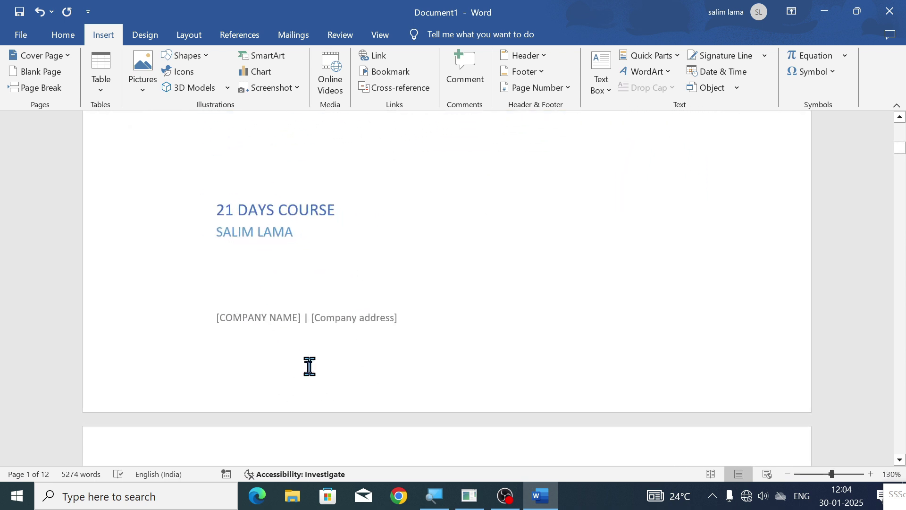
left_click(272, 321)
left_click(293, 319)
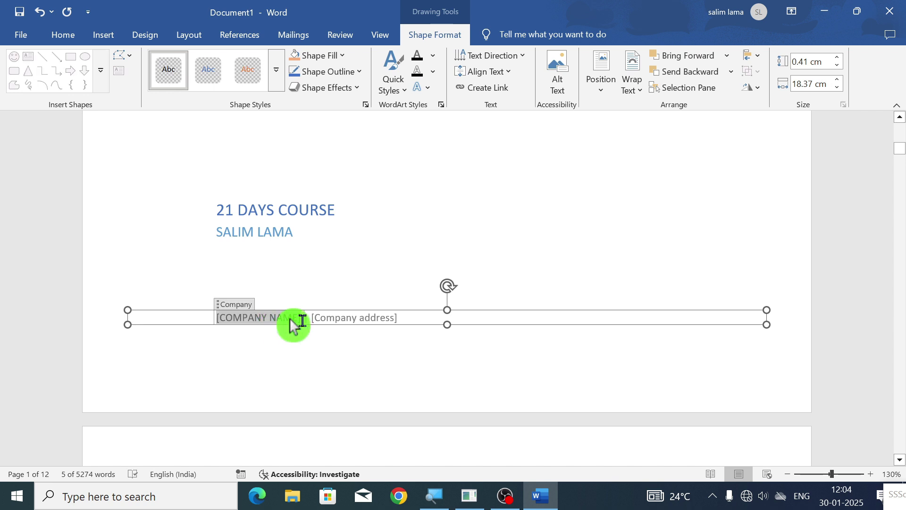
key("Delete")
type("IOTEHC E")
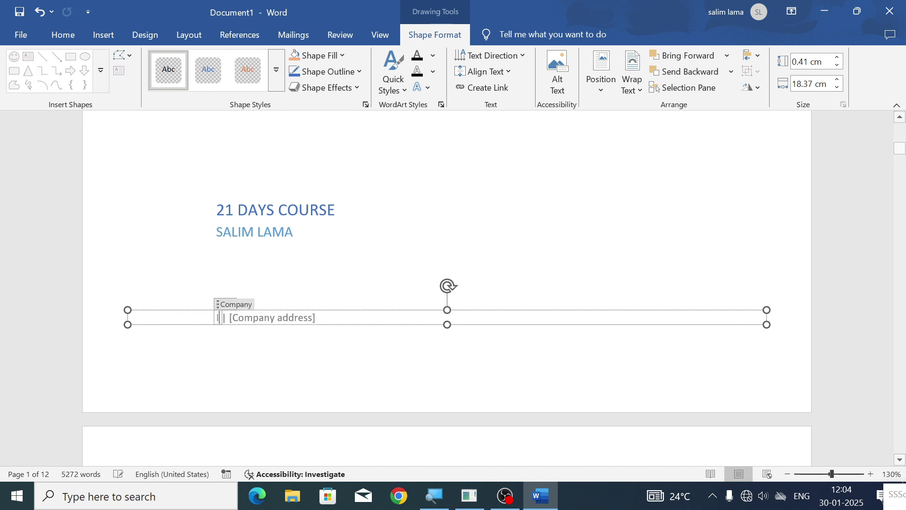
type("DUCATION")
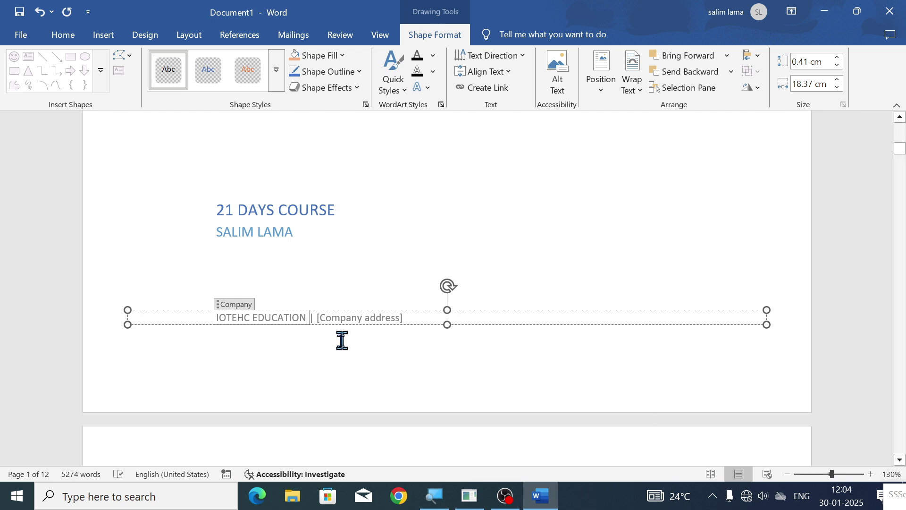
Replace the company address placeholder beside the company name with the company's city.
left_click(356, 318)
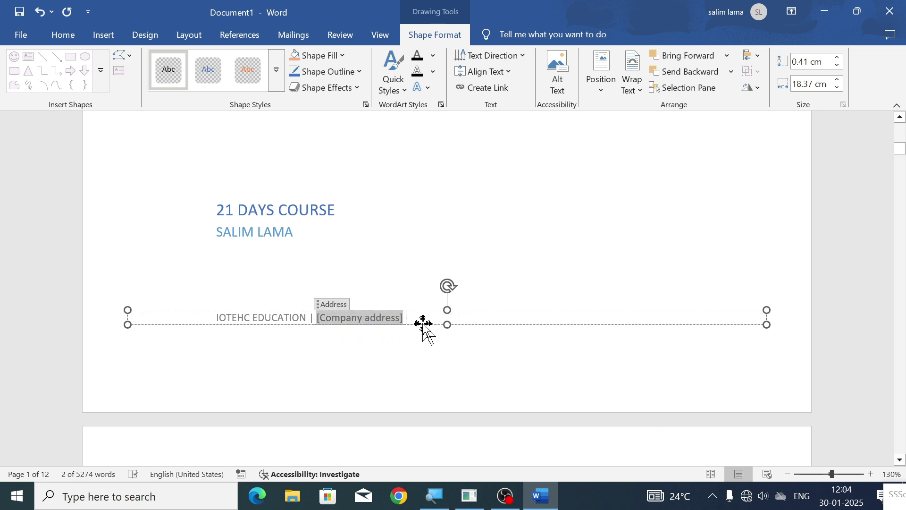
key("BackSpace")
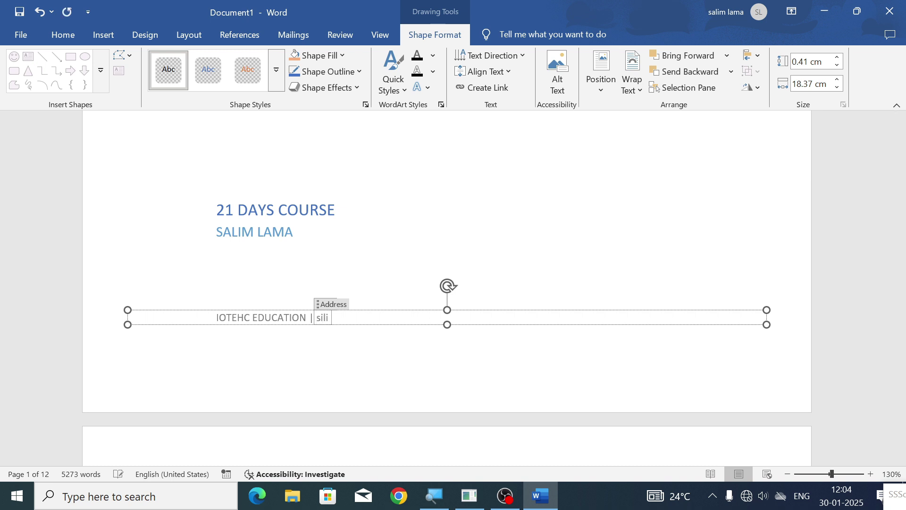
left_click(338, 319)
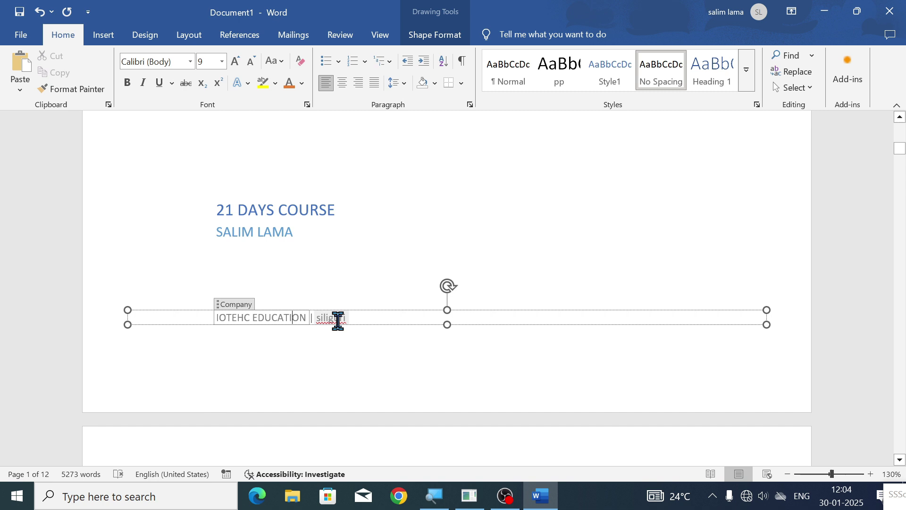
left_click(372, 325)
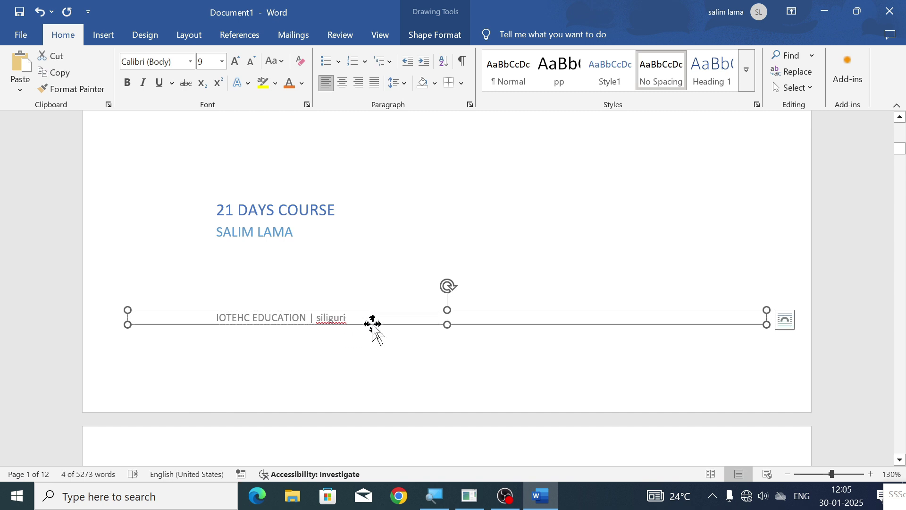
left_click(359, 349)
Replace the year placeholder in the cover page's blue corner box with 2025.
scroll(424, 286, "down", 3)
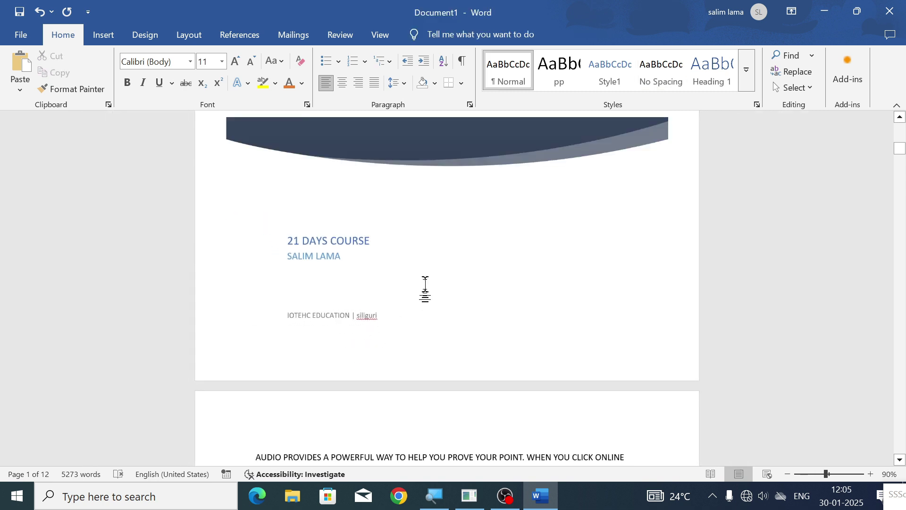
scroll(425, 283, "up", 6)
scroll(424, 246, "down", 7)
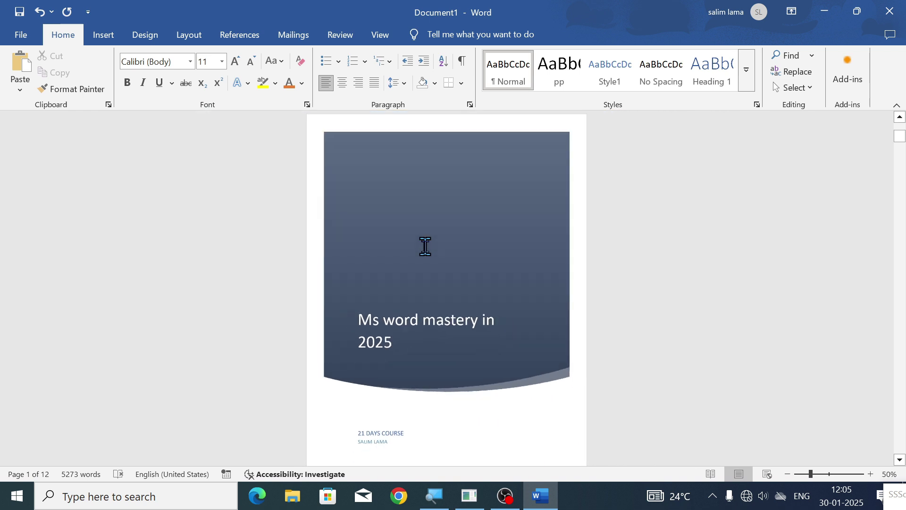
scroll(423, 264, "up", 2, "ctrl")
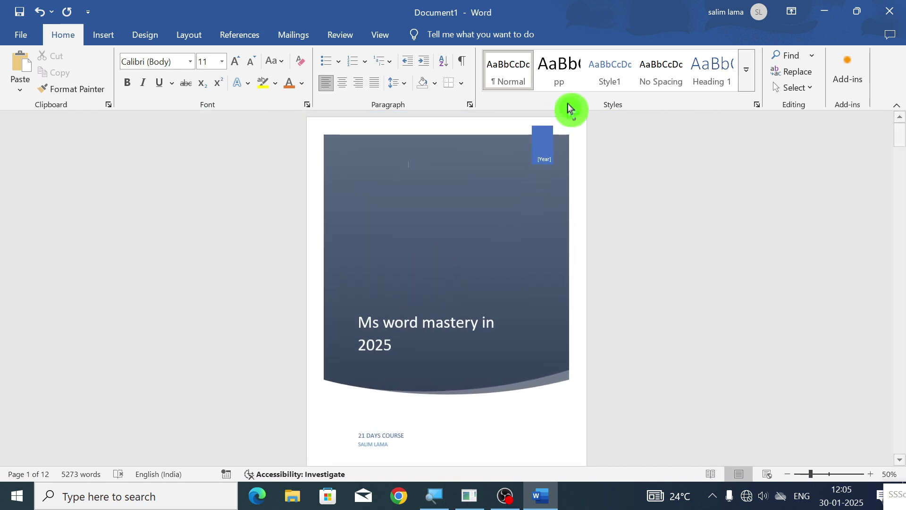
scroll(567, 160, "up", 2, "ctrl")
scroll(566, 161, "up", 5, "ctrl")
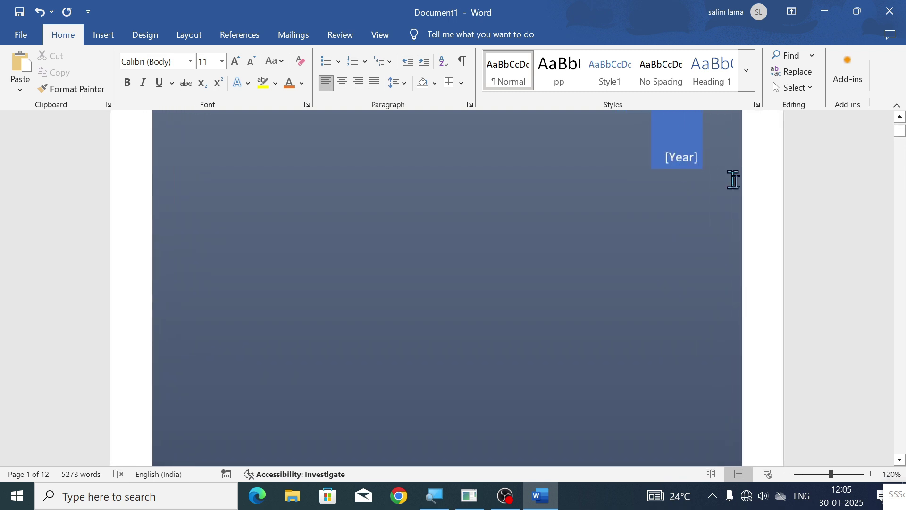
left_click(689, 159)
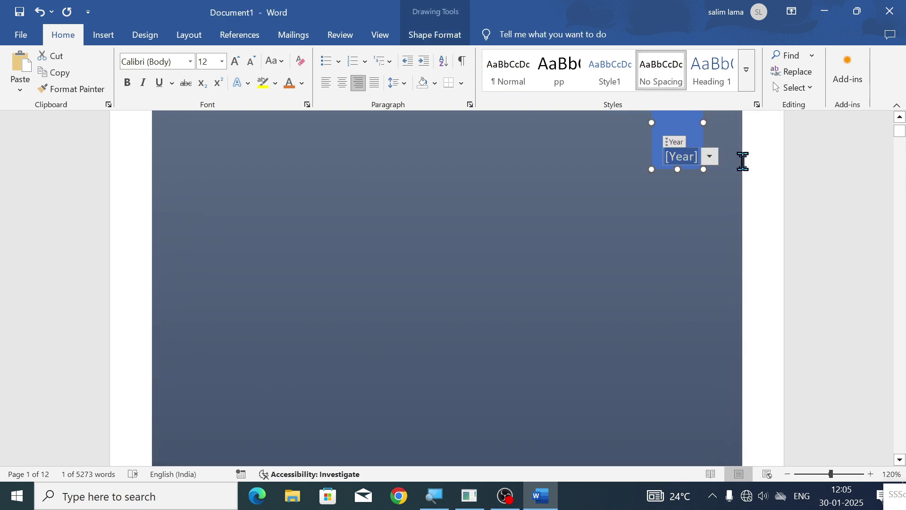
type("2025")
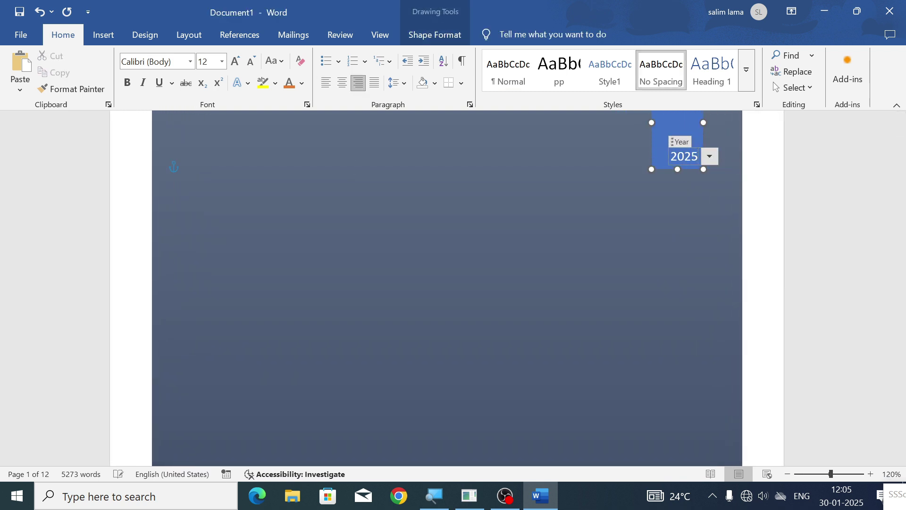
scroll(390, 224, "down", 7, "ctrl")
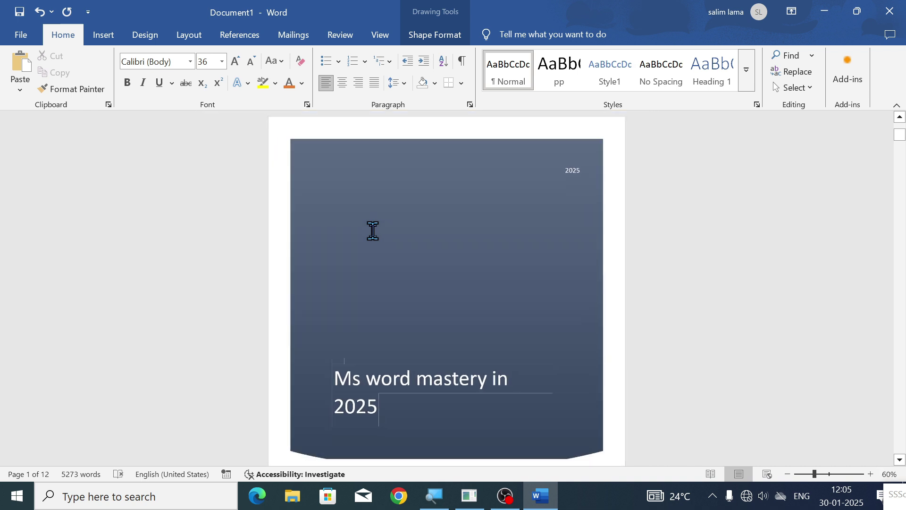
left_click(381, 231)
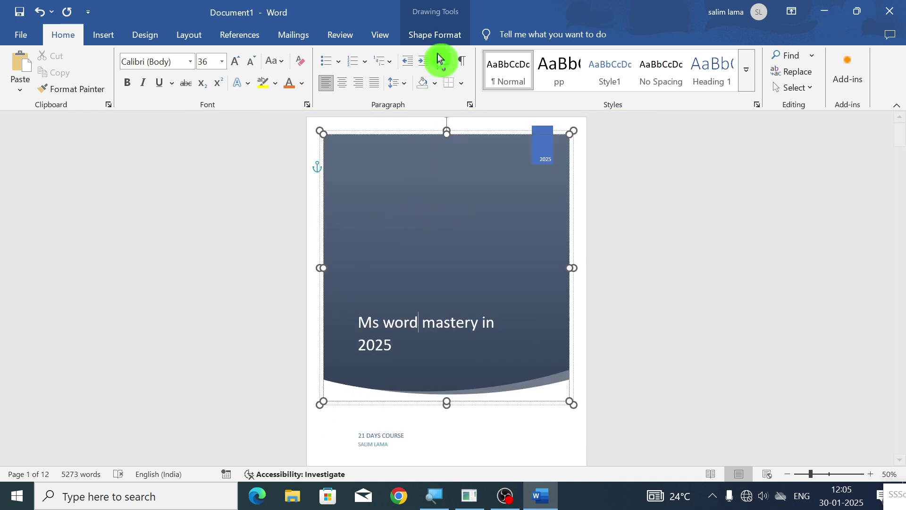
left_click(435, 38)
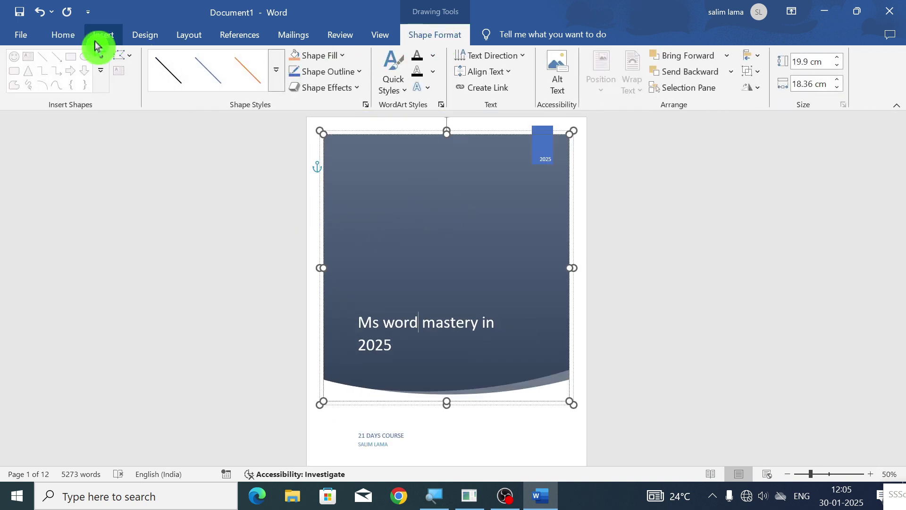
left_click(75, 42)
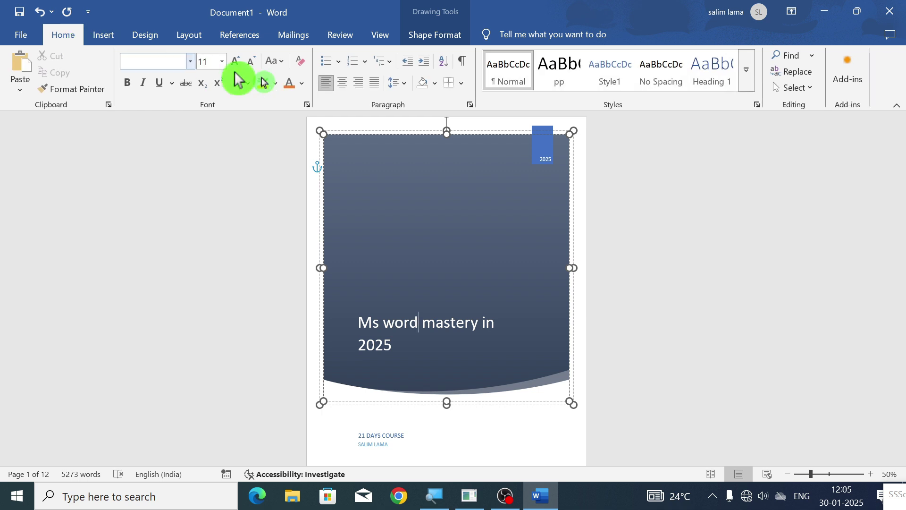
left_click(562, 190)
scroll(433, 207, "down", 1)
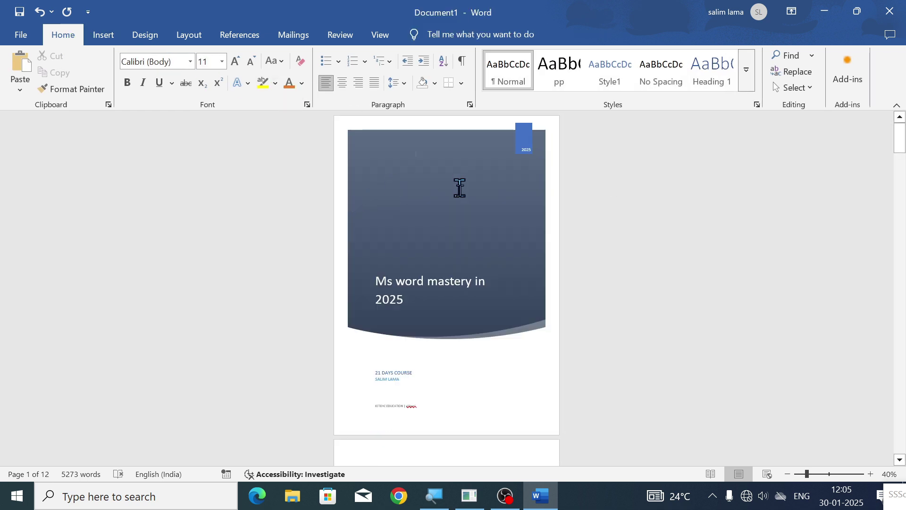
scroll(419, 215, "up", 1)
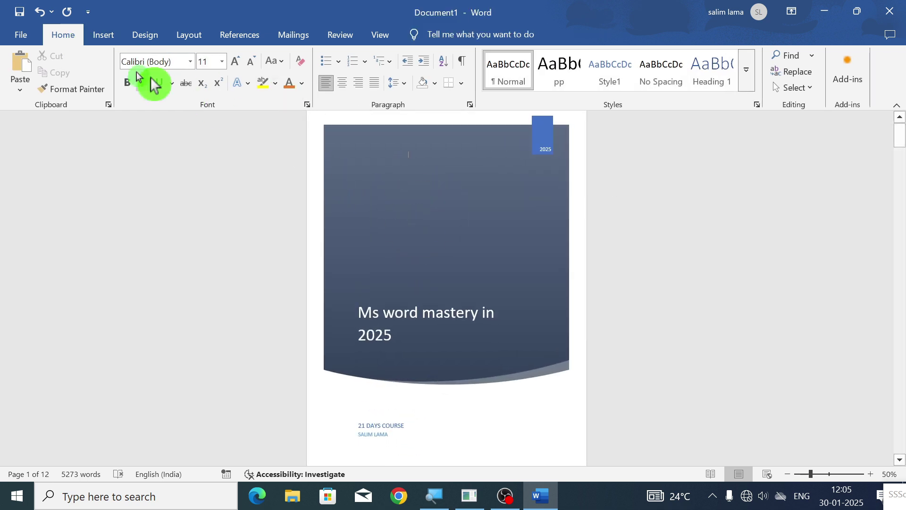
Select the whole cover page and save it to the Cover Page gallery as "word cover pafe" in the General category.
left_click(100, 42)
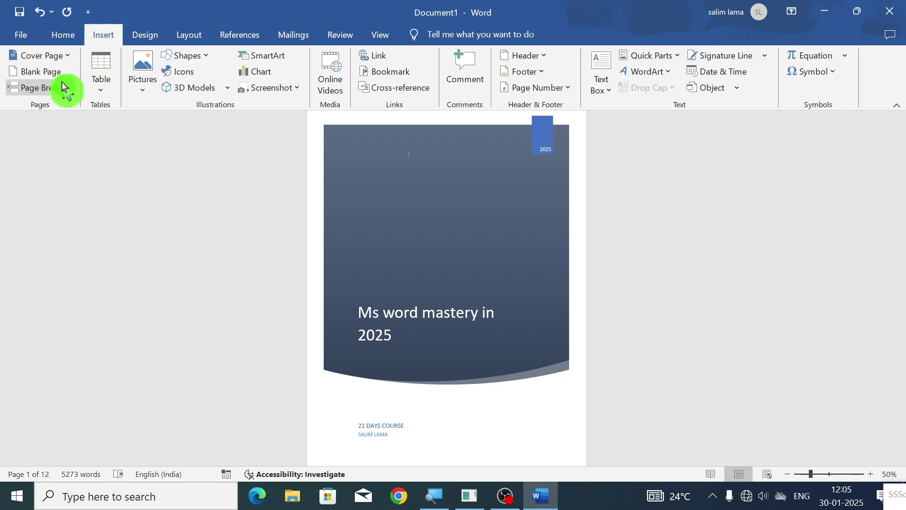
left_click(49, 58)
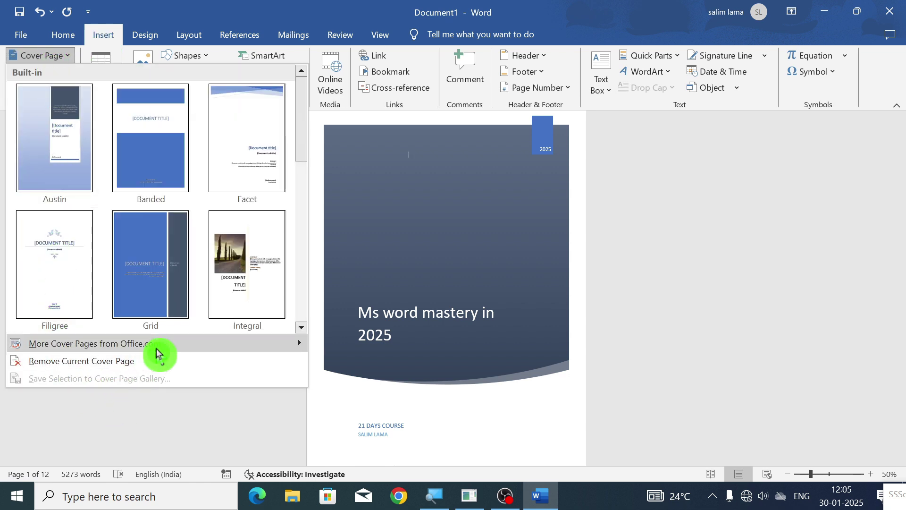
mouse_move(158, 345)
left_click(706, 234)
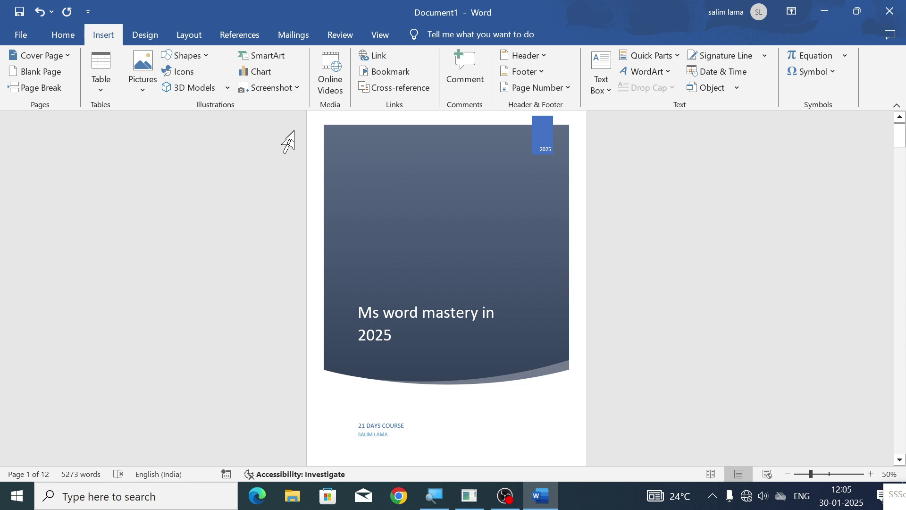
left_click(300, 151)
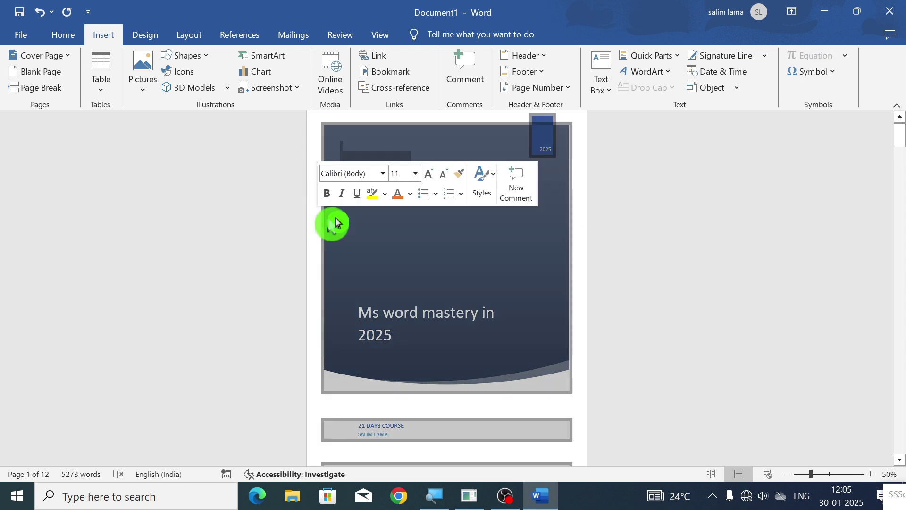
scroll(540, 229, "down", 3)
scroll(477, 259, "up", 3)
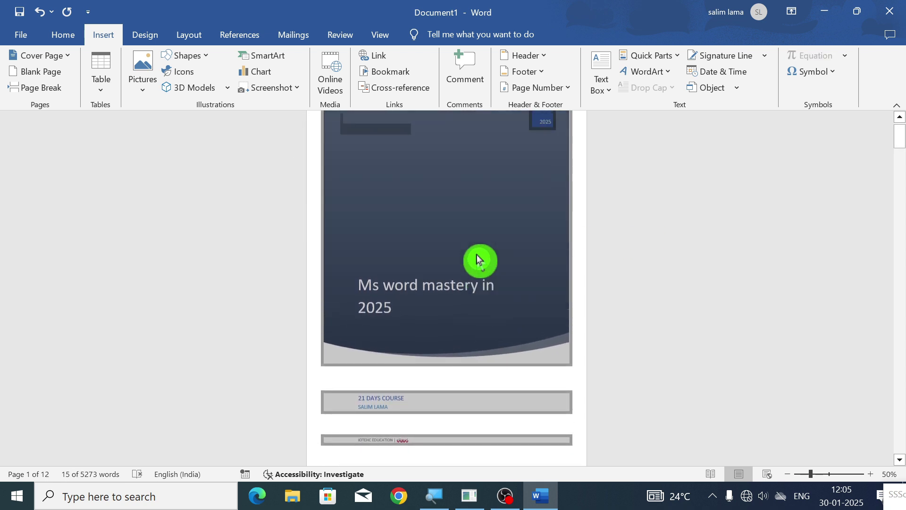
left_click(41, 57)
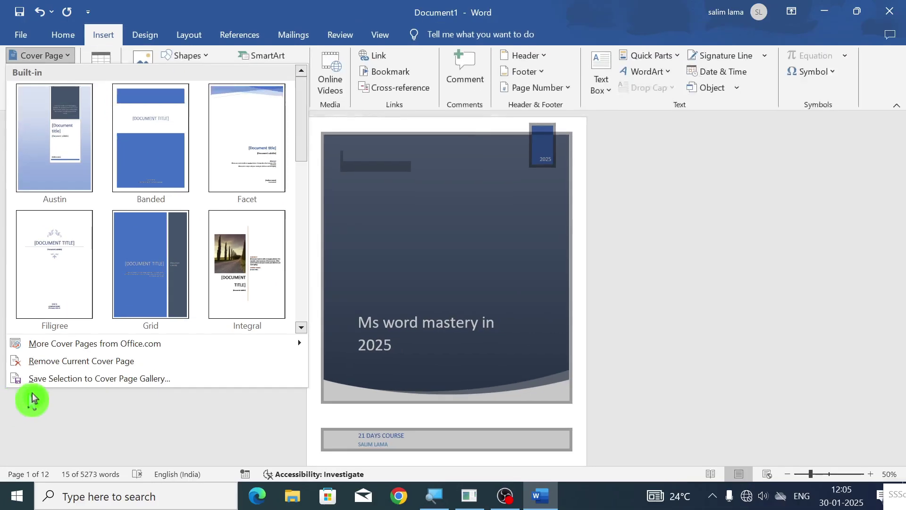
left_click(141, 359)
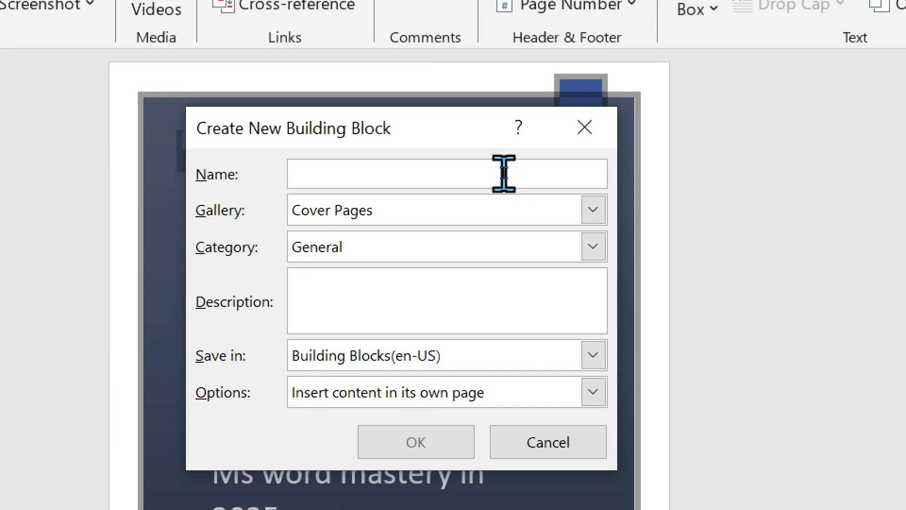
type("word cover pafe")
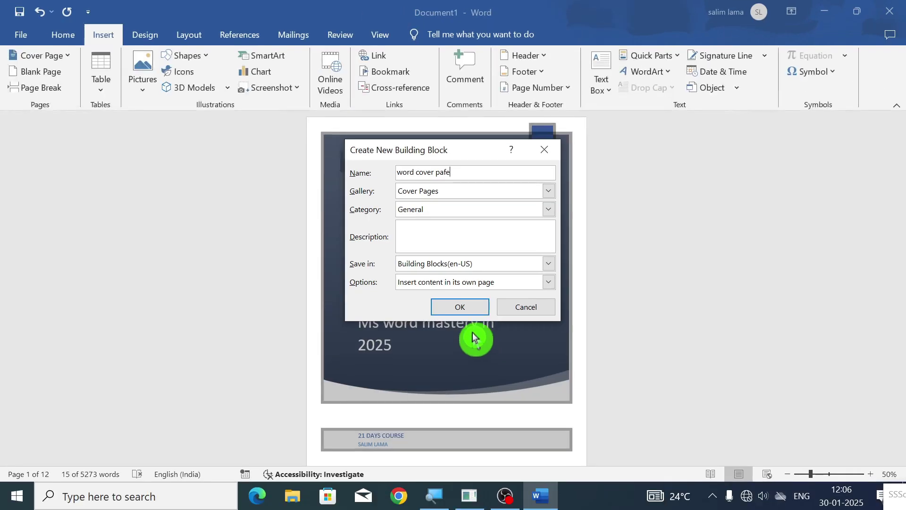
left_click(458, 308)
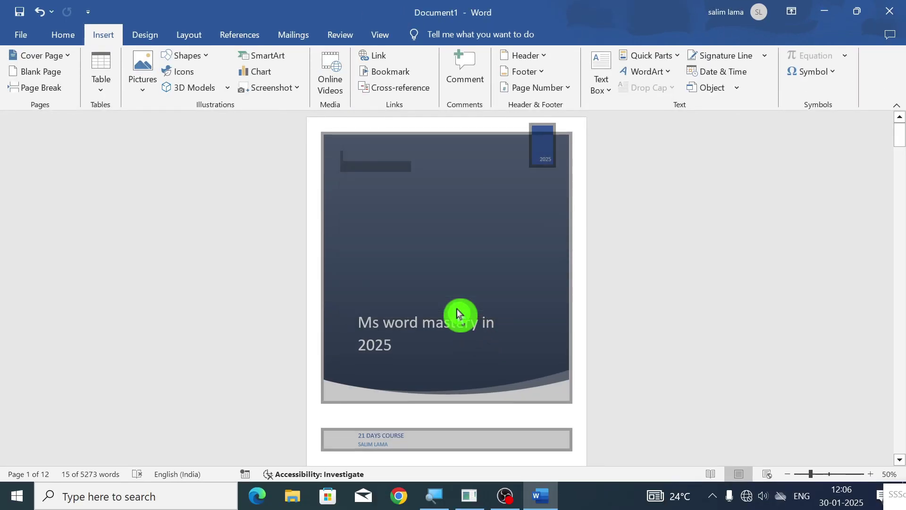
Remove the current cover page from the document and insert the custom "word cover pafe" cover page in its place.
key("ctrl+z")
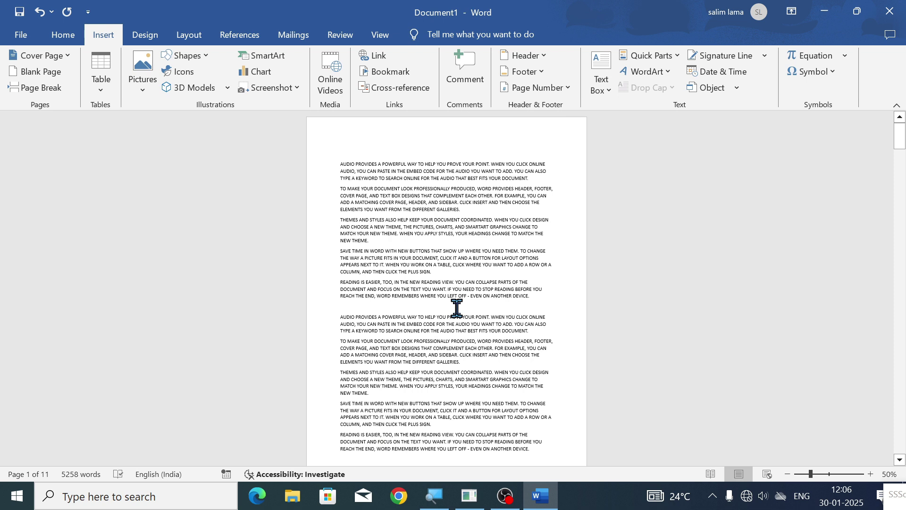
left_click(61, 55)
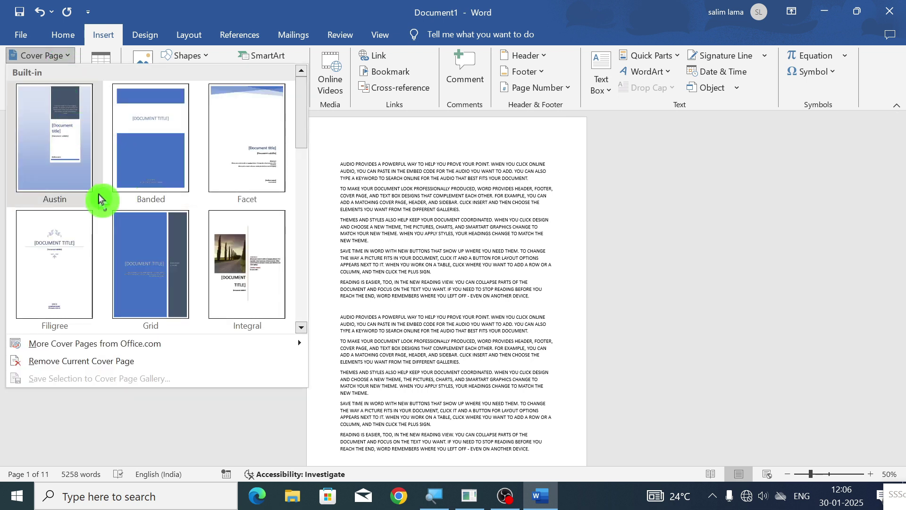
scroll(97, 203, "down", 10)
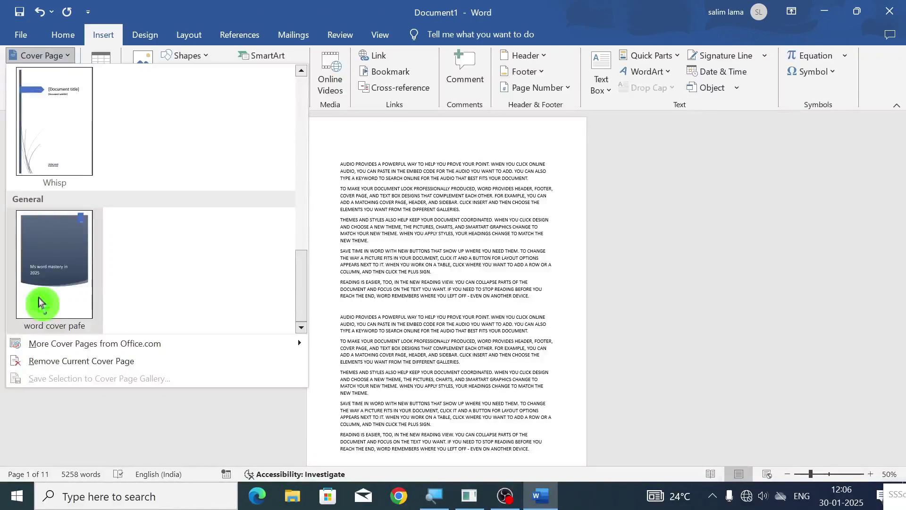
left_click(39, 302)
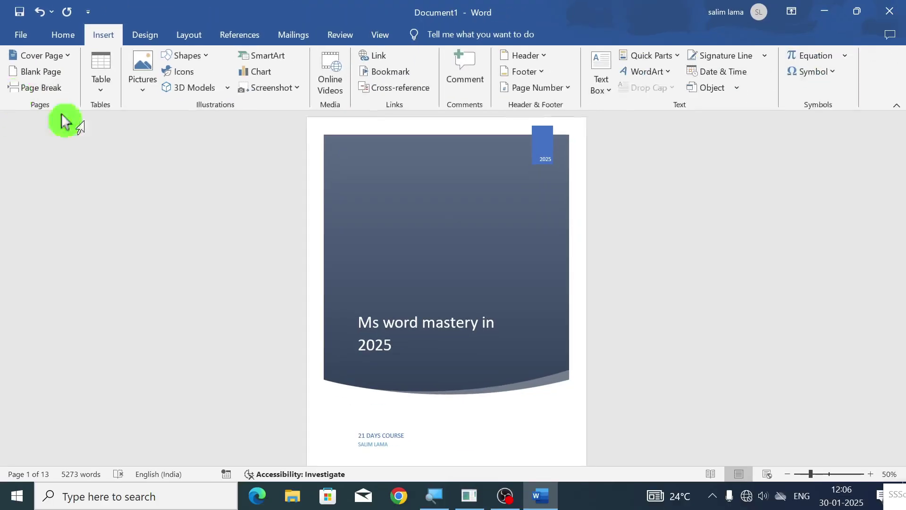
Delete the blank page between the inserted cover page and the body text.
scroll(627, 316, "down", 5)
scroll(340, 206, "down", 8)
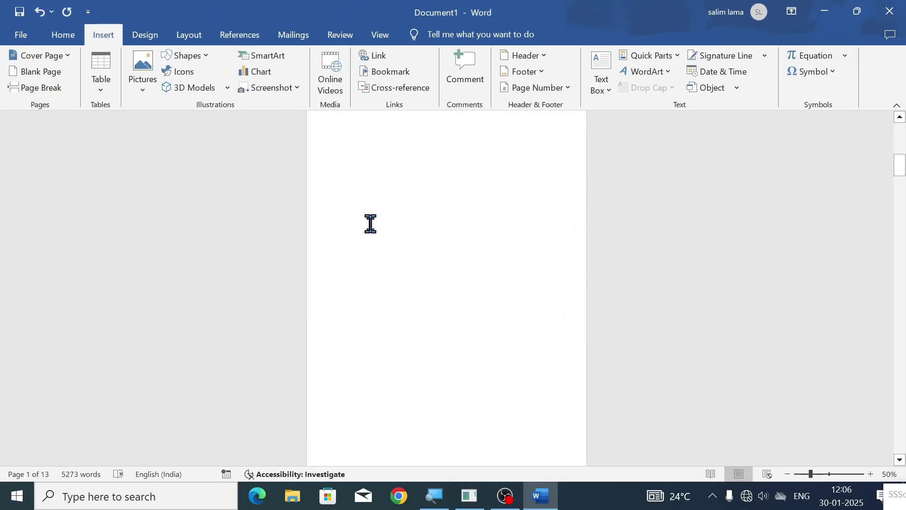
scroll(368, 223, "up", 5)
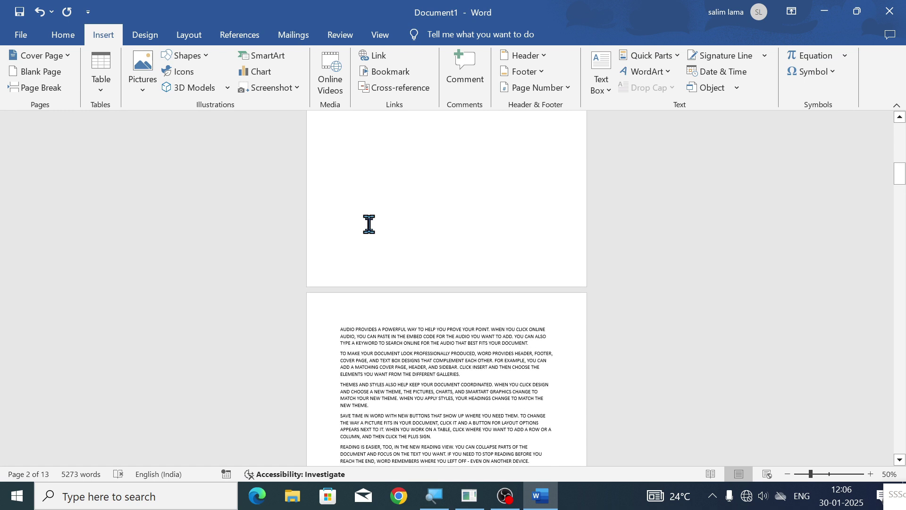
scroll(370, 225, "up", 6)
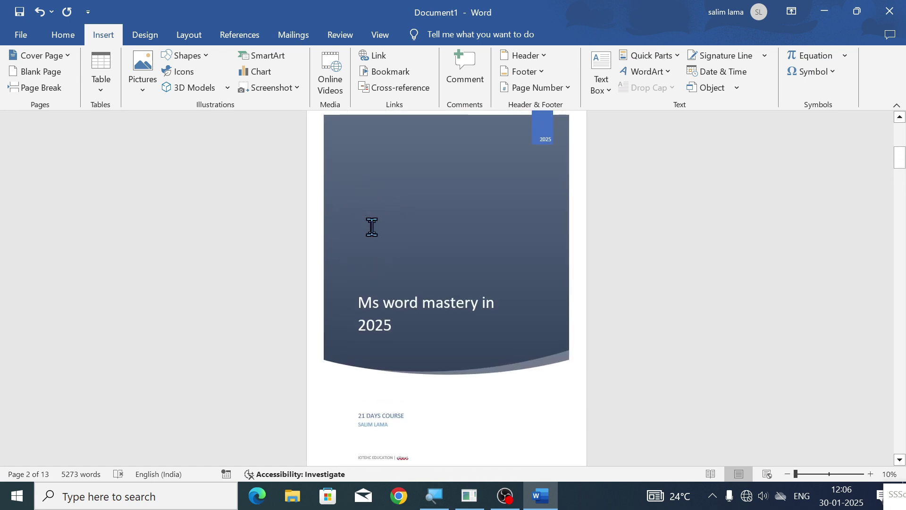
scroll(408, 245, "down", 4, "ctrl")
scroll(427, 215, "up", 2, "ctrl")
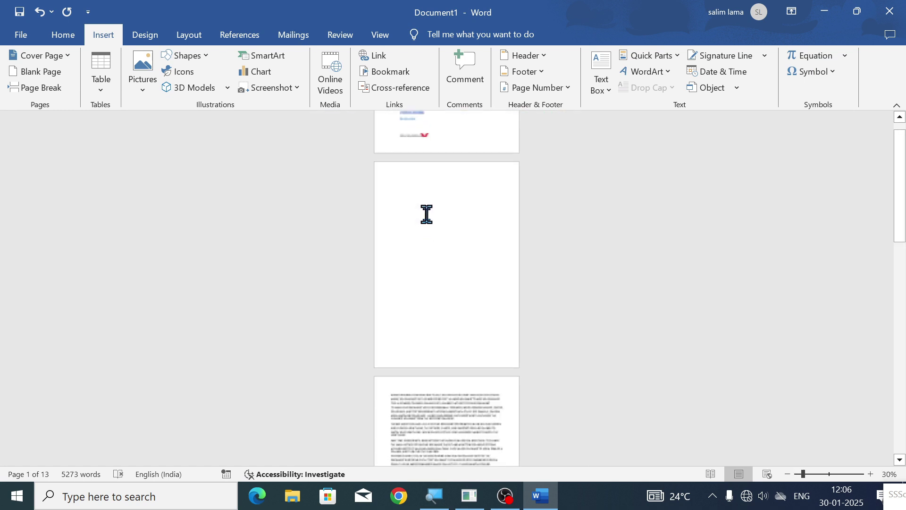
left_click(382, 178)
key("Delete")
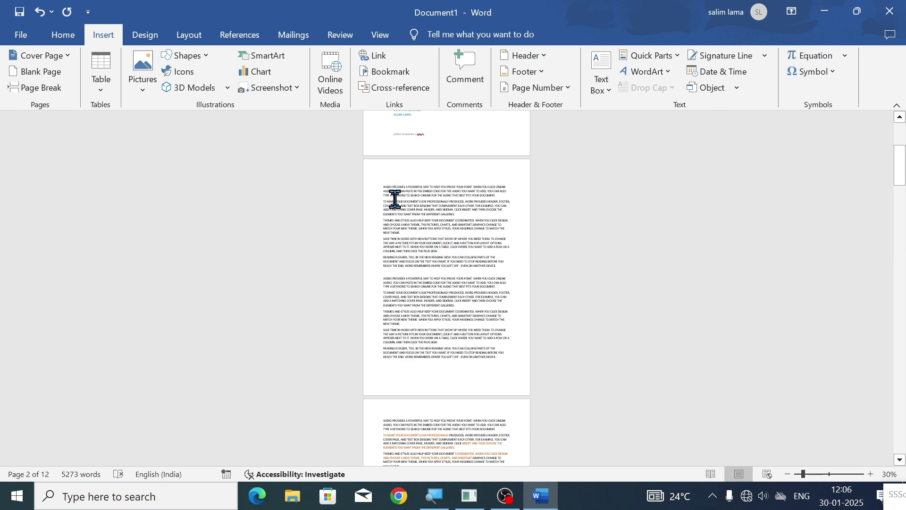
Insert a blank page between the cover page and the first page of body text.
scroll(395, 199, "up", 5)
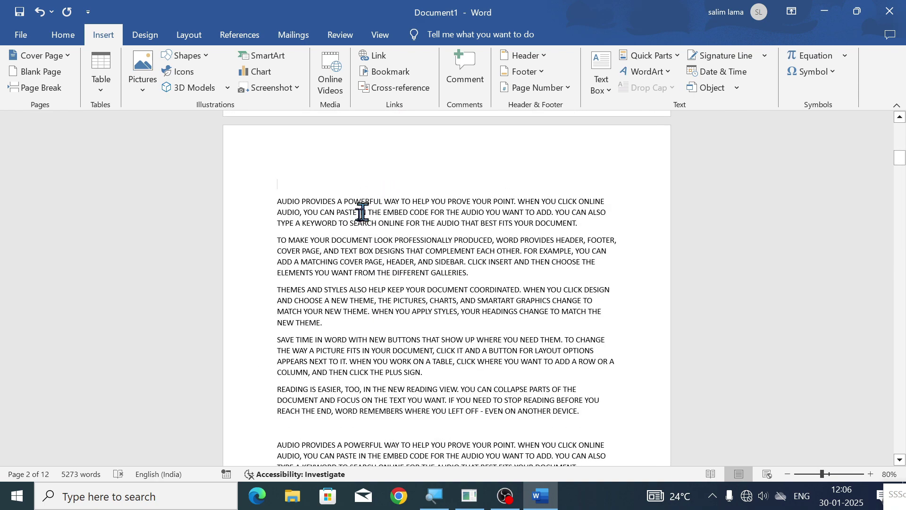
scroll(311, 243, "down", 5)
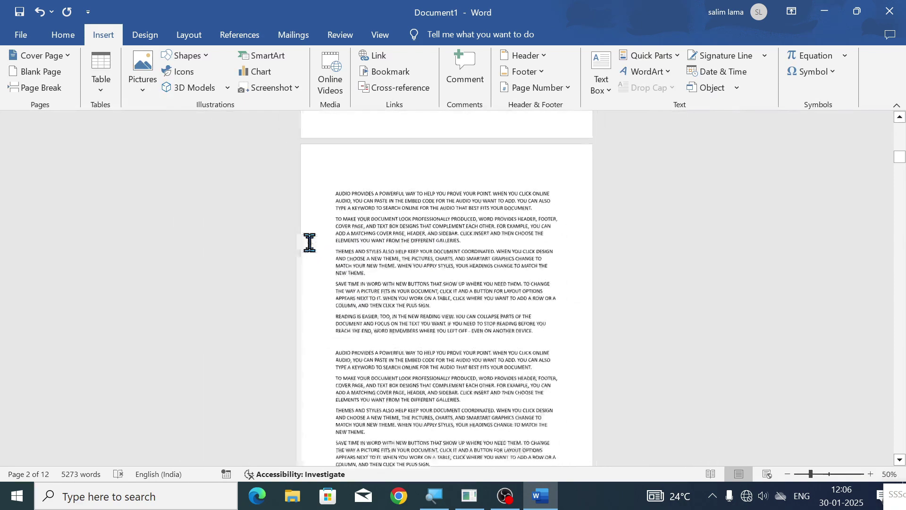
scroll(380, 219, "up", 3)
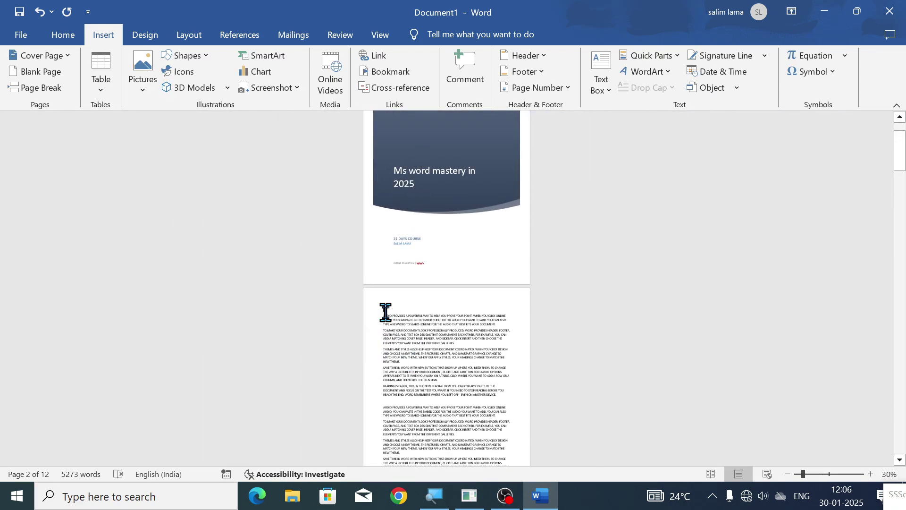
left_click(402, 389, "shift")
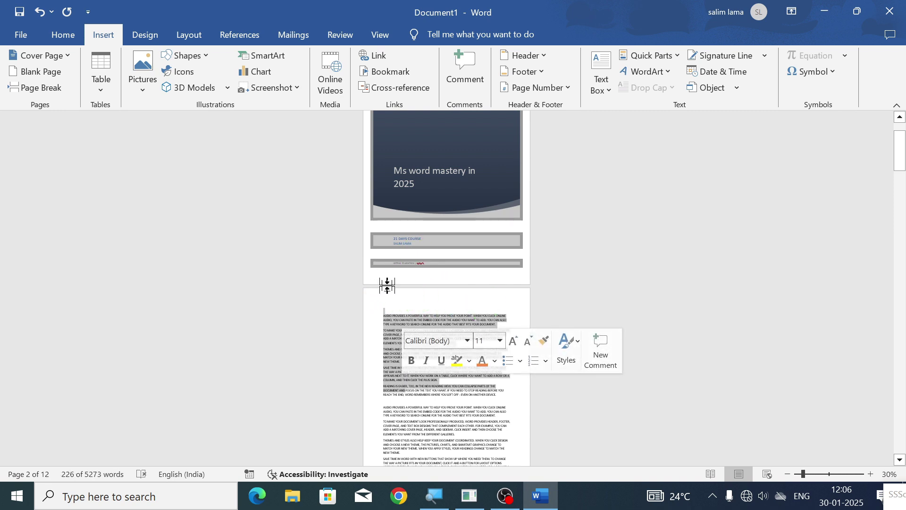
left_click(410, 304)
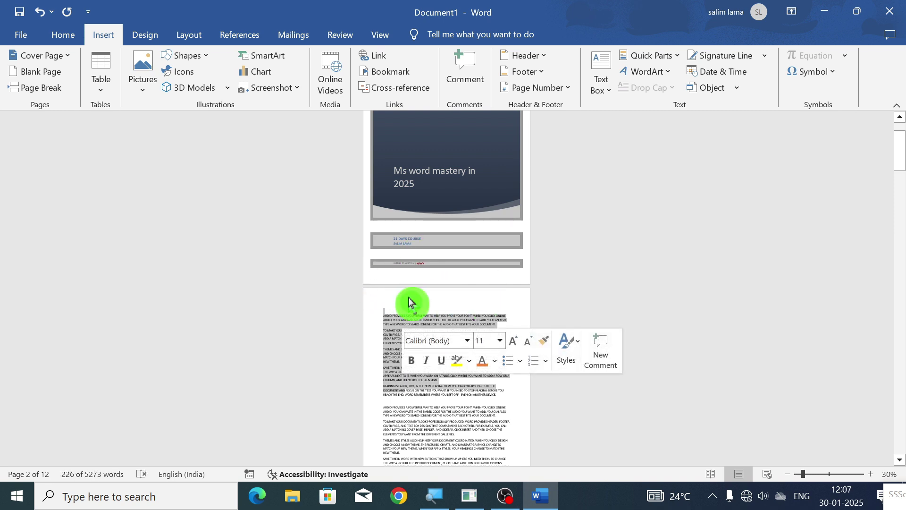
scroll(405, 303, "up", 6, "ctrl")
left_click(326, 324)
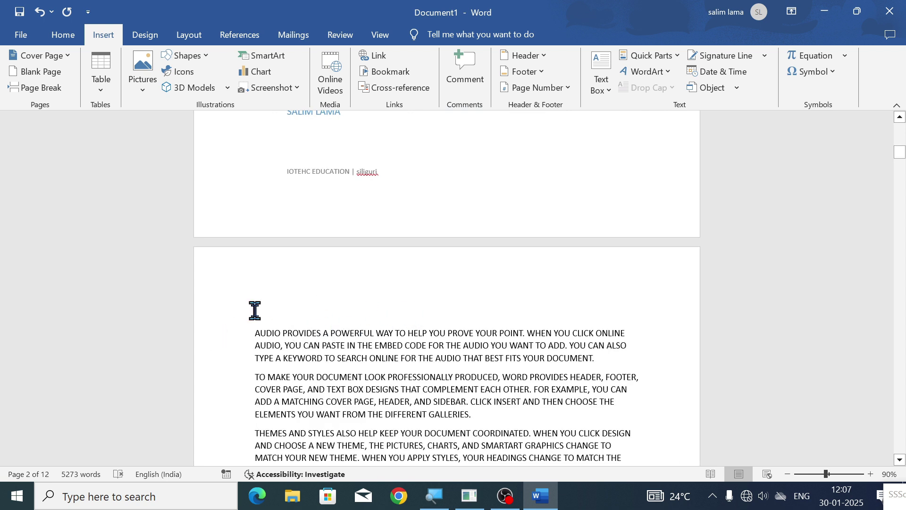
left_click(49, 69)
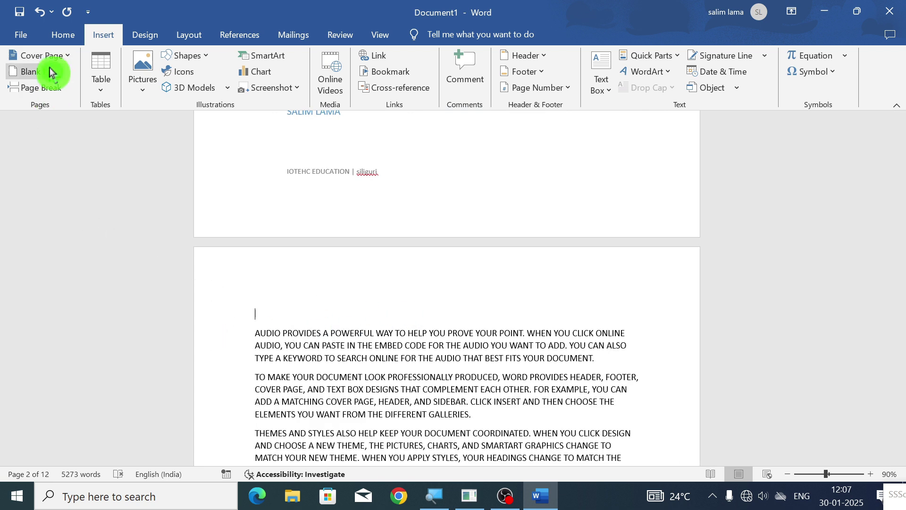
scroll(418, 236, "down", 7, "ctrl")
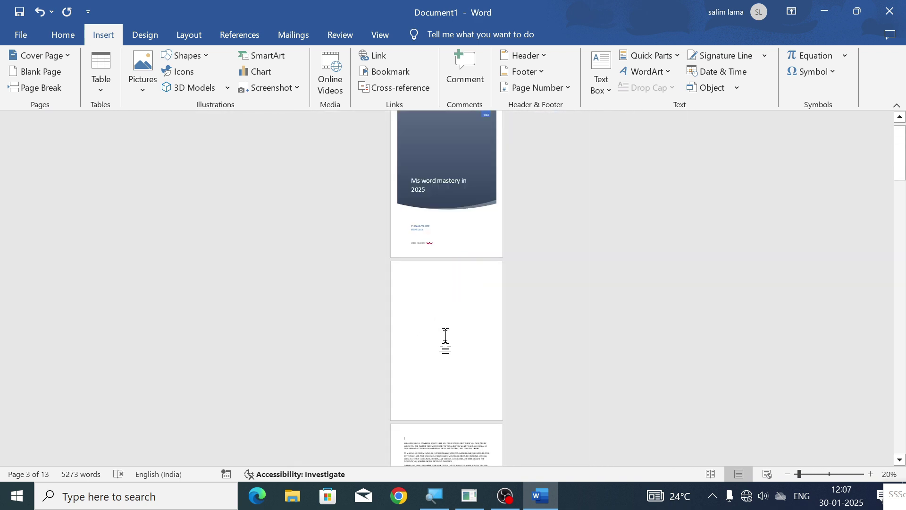
scroll(445, 336, "down", 4)
scroll(447, 432, "up", 3, "ctrl")
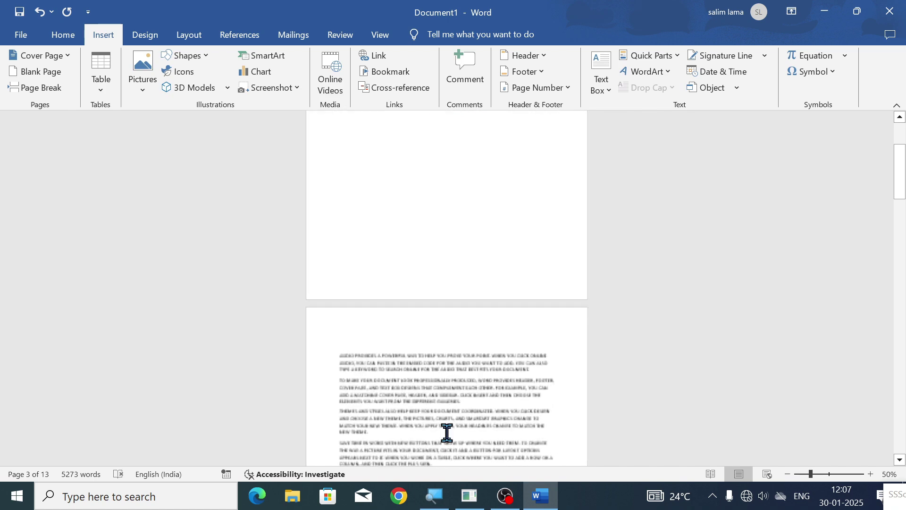
Insert a blank page after the last paragraph of the first body-text page, before the page with orange text.
scroll(447, 431, "down", 8)
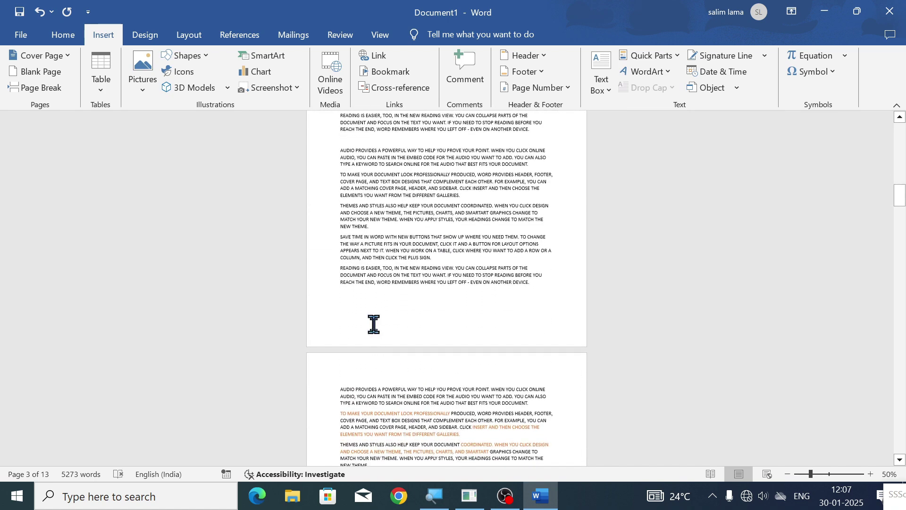
scroll(373, 324, "up", 2, "ctrl")
scroll(380, 318, "down", 3)
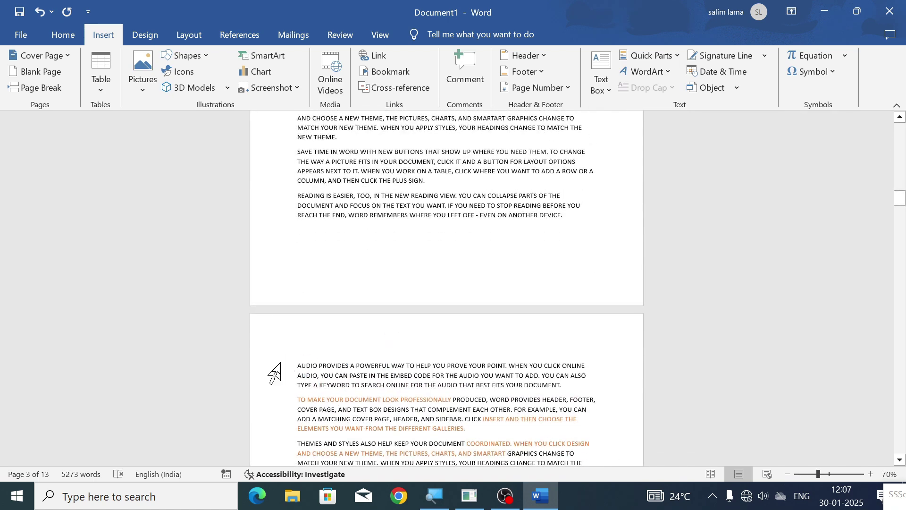
left_click_drag(274, 372, 299, 461)
triple_click(557, 213)
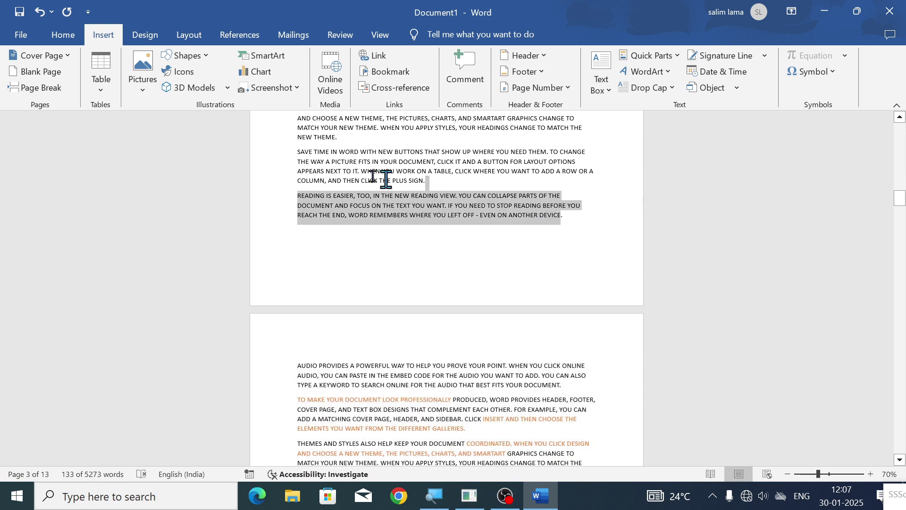
left_click(286, 142, "shift")
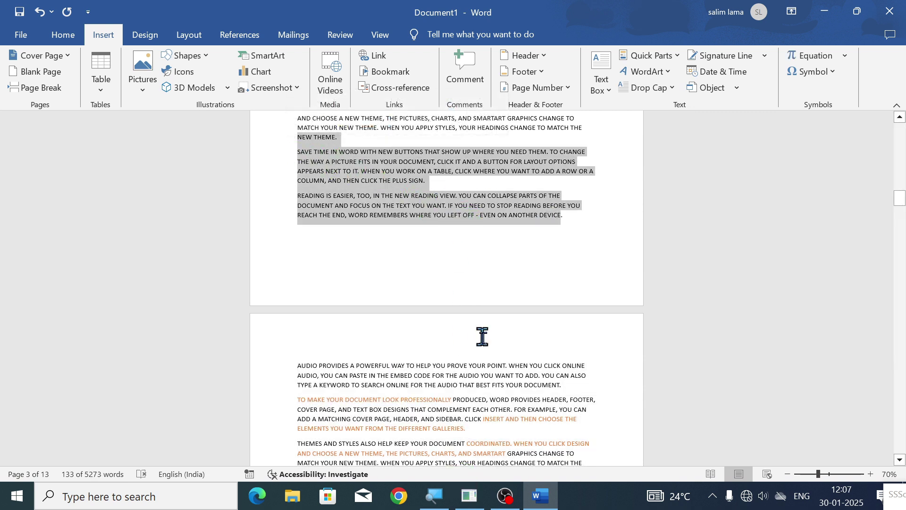
left_click(568, 249)
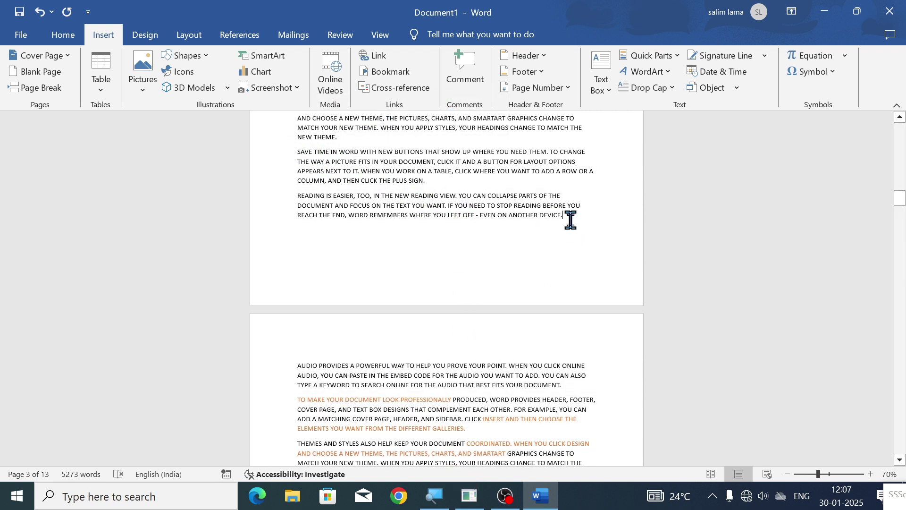
left_click(51, 76)
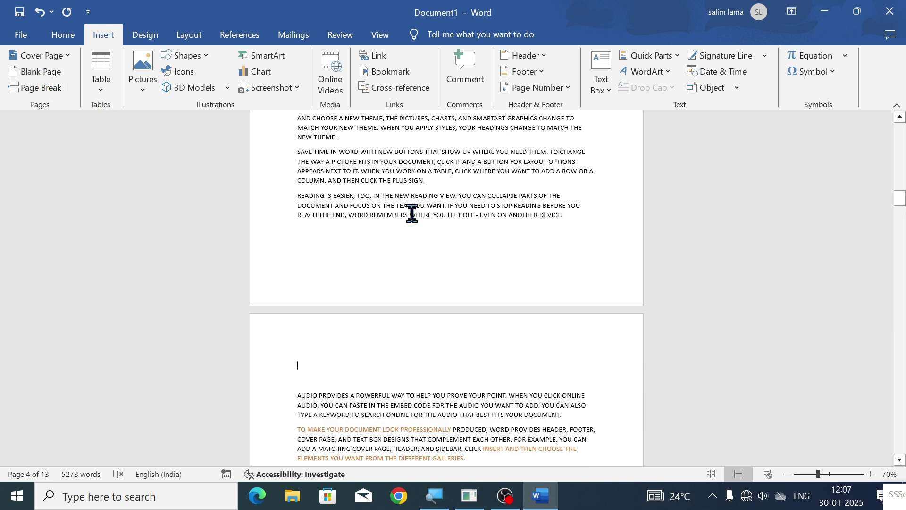
left_click(59, 80)
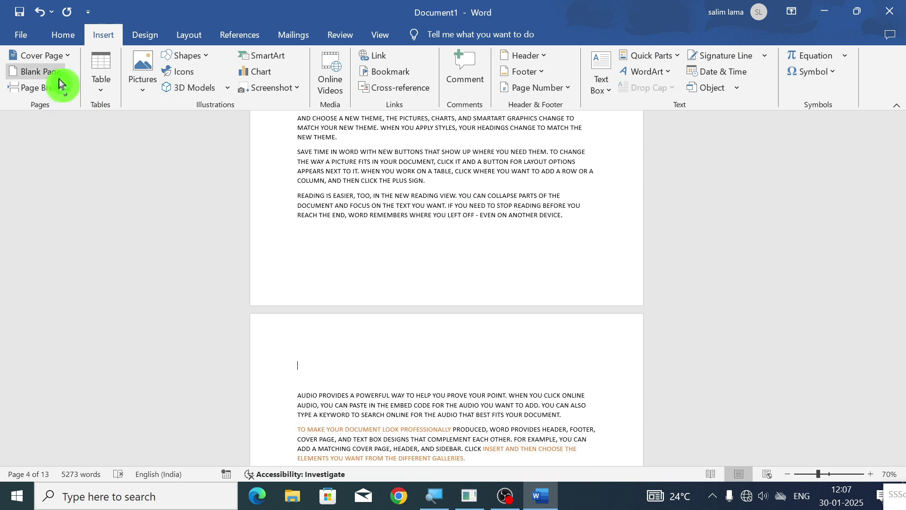
scroll(489, 232, "down", 5)
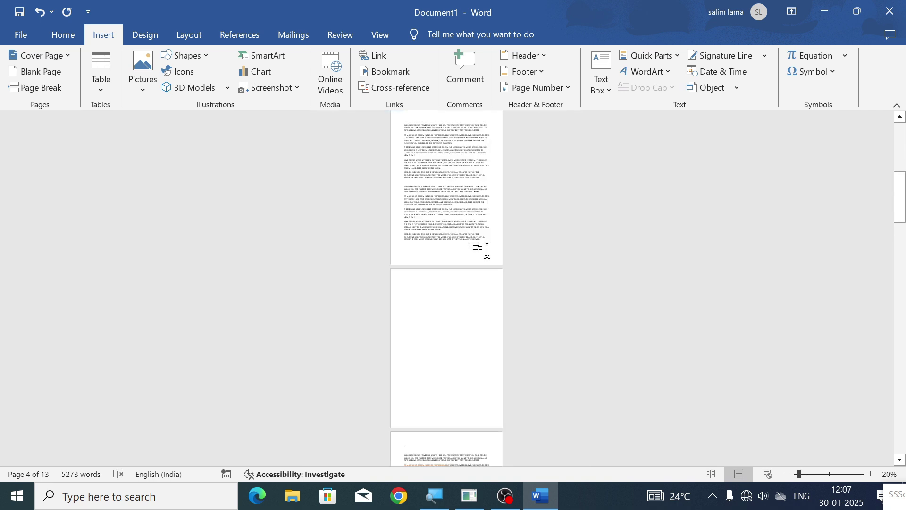
scroll(468, 324, "down", 3)
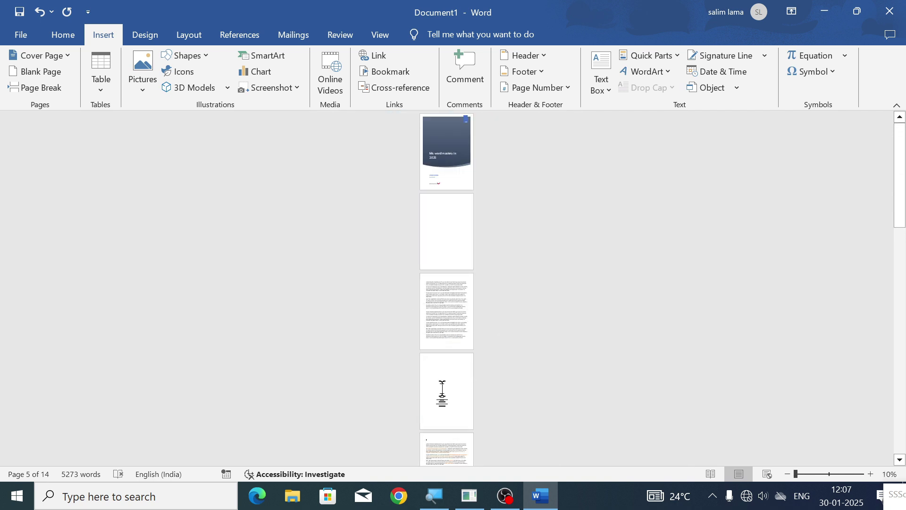
Undo the insertion of both blank pages.
scroll(449, 392, "up", 4)
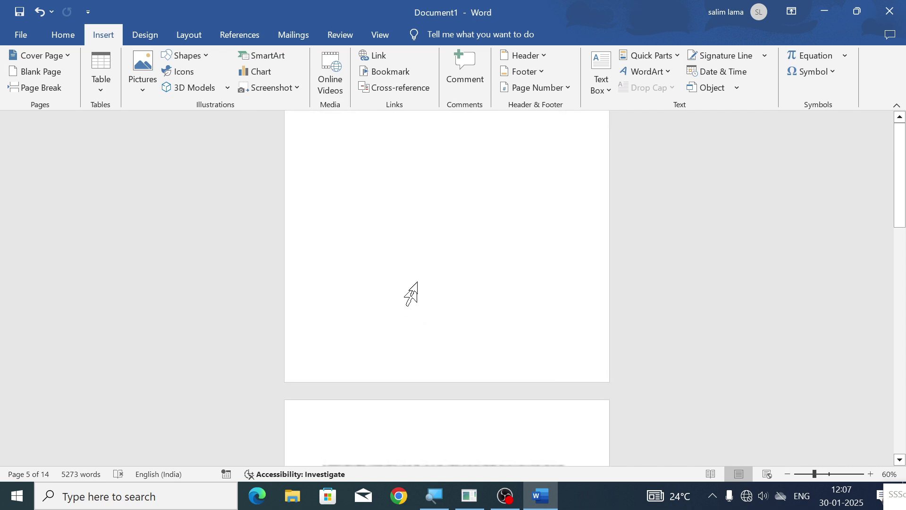
scroll(235, 237, "up", 4)
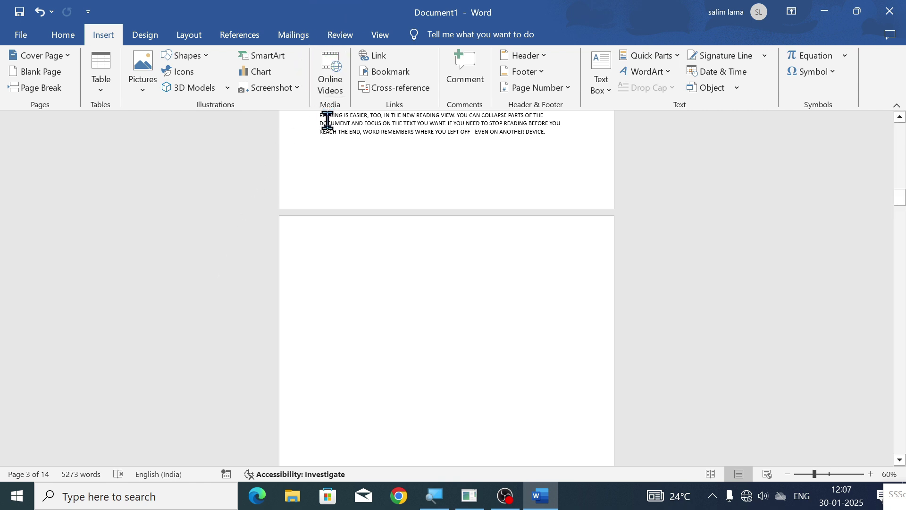
left_click(38, 90)
key("ctrl+z")
key("ctrl+z")
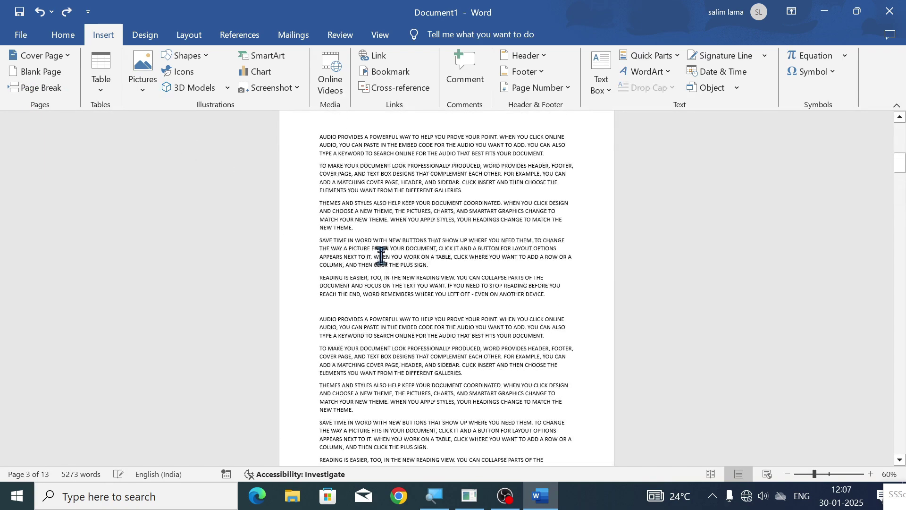
Insert a page break after the paragraph starting "To make your document look professionally produced" on page 2.
left_click_drag(279, 194, 294, 387)
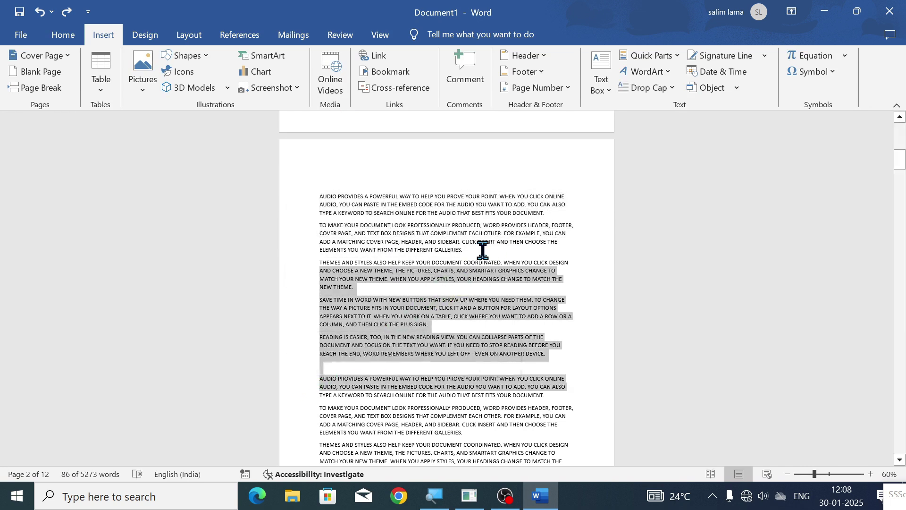
left_click(461, 248)
left_click(41, 94)
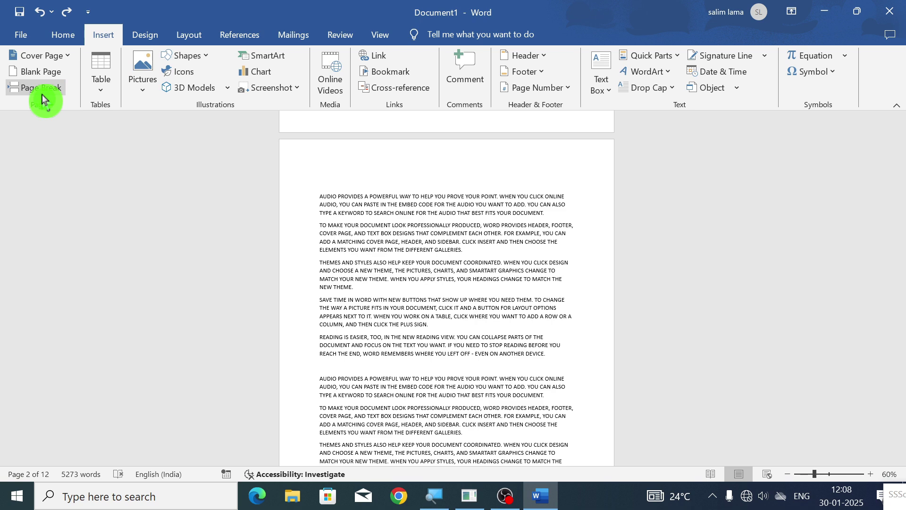
left_click(42, 93)
scroll(461, 223, "down", 3)
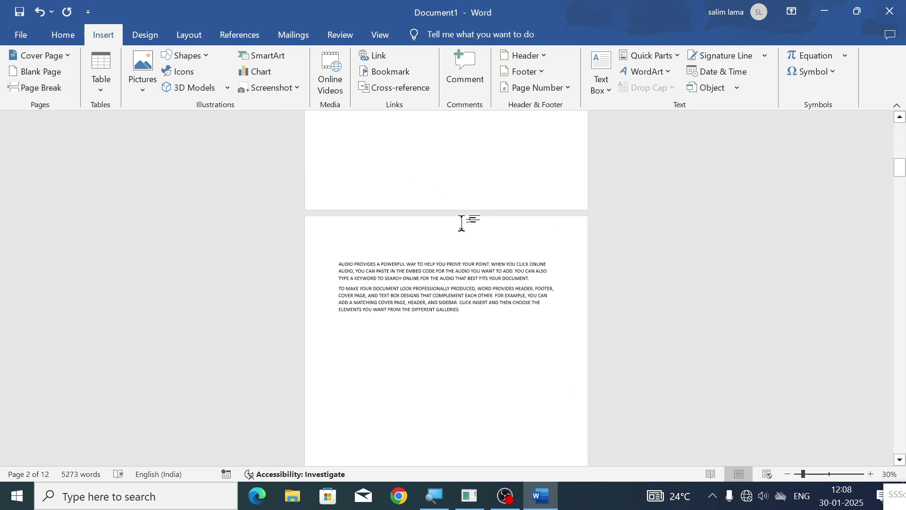
scroll(461, 223, "down", 1)
scroll(463, 243, "down", 5)
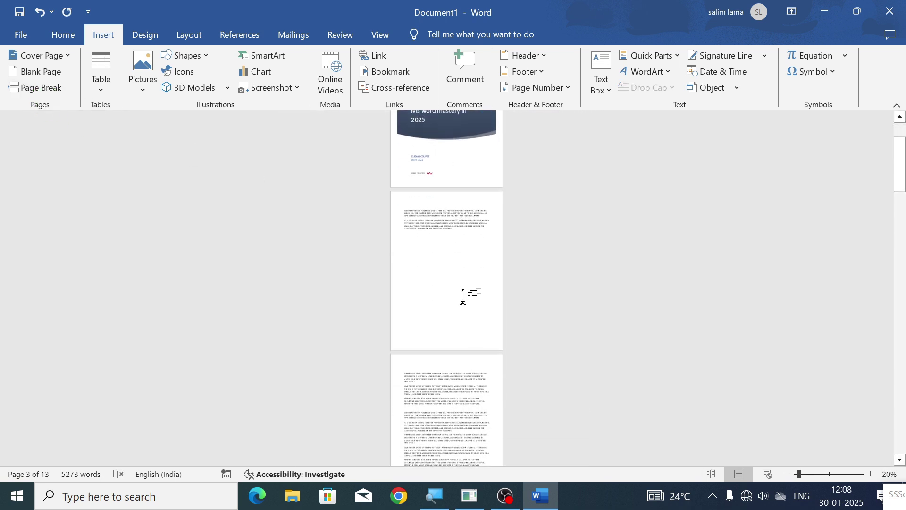
left_click_drag(400, 177, 408, 214)
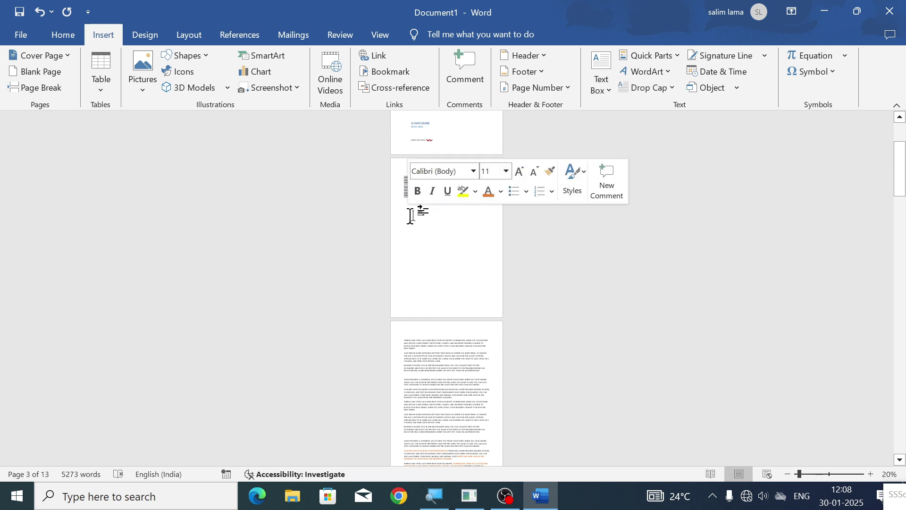
scroll(463, 316, "down", 2)
scroll(463, 335, "up", 3)
scroll(441, 333, "up", 1)
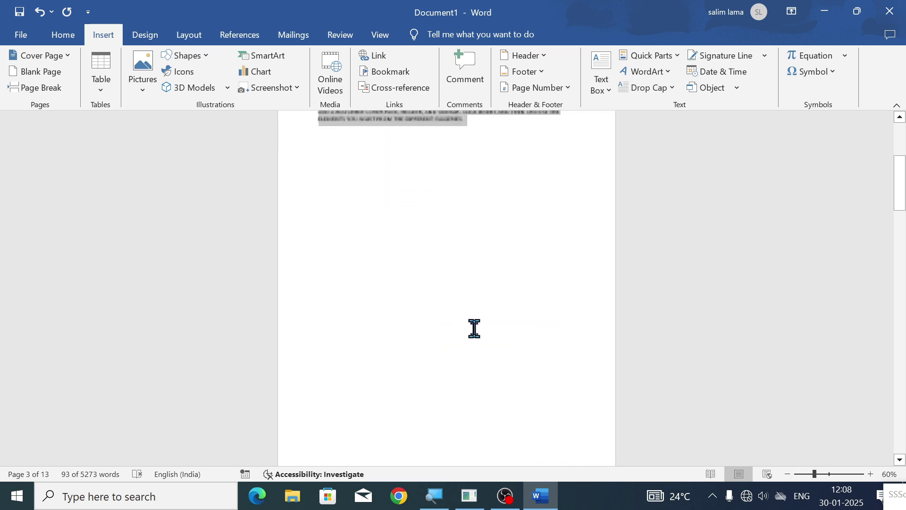
Insert another page break on page 3 after its "To make your document look professionally produced" paragraph, and select the text above the break.
scroll(474, 328, "down", 7)
scroll(548, 358, "down", 2)
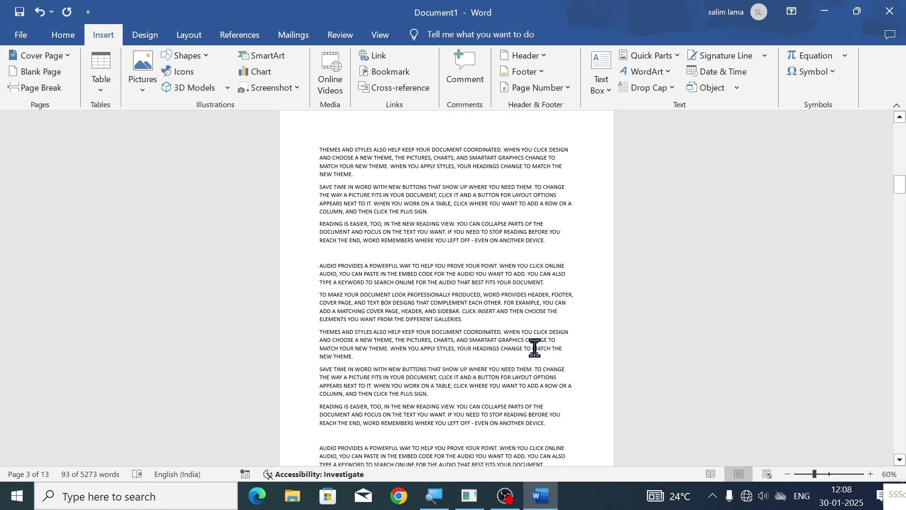
scroll(534, 347, "up", 1)
scroll(532, 344, "down", 4)
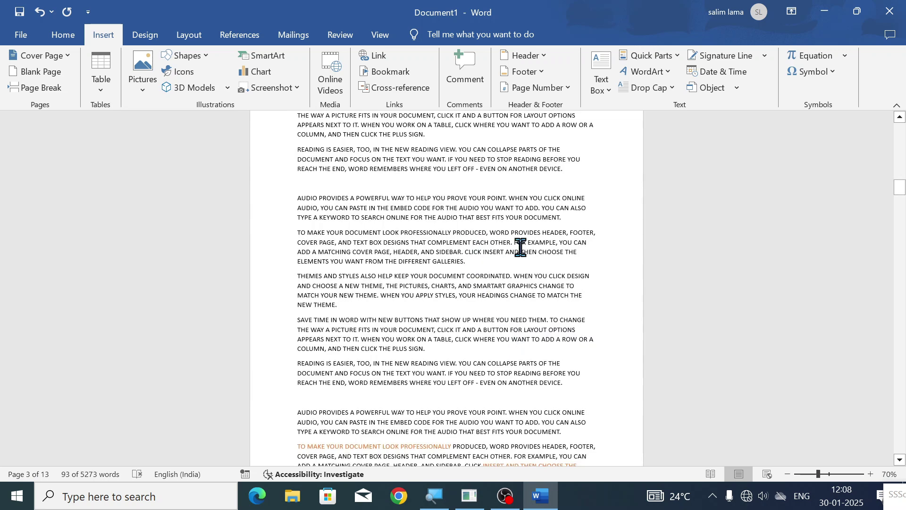
left_click(494, 262)
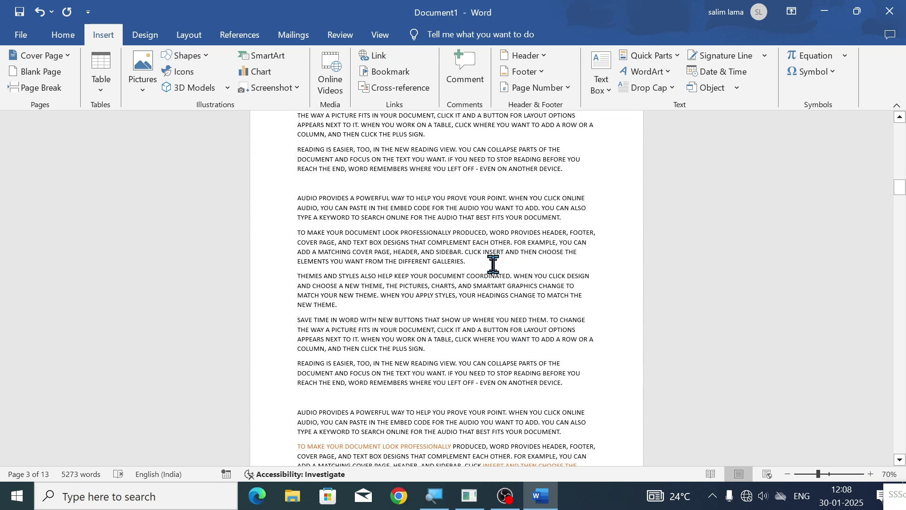
left_click(57, 94)
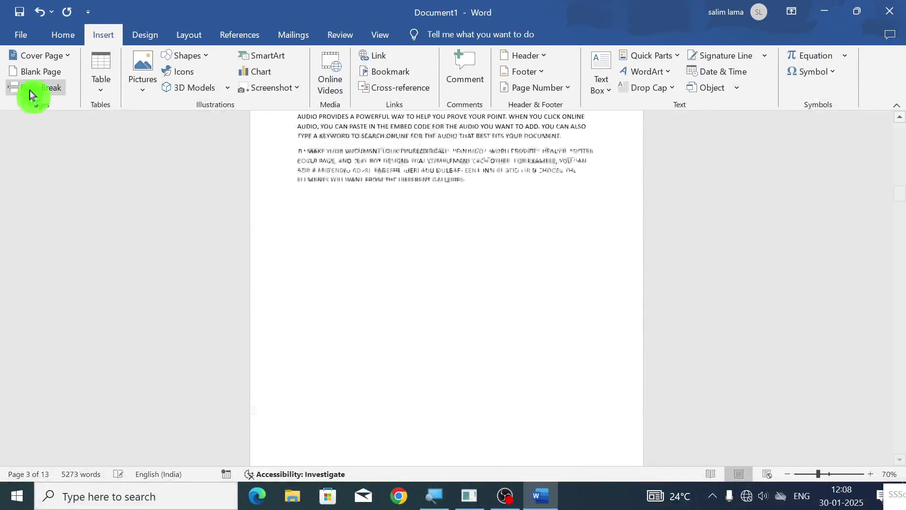
scroll(334, 157, "down", 5)
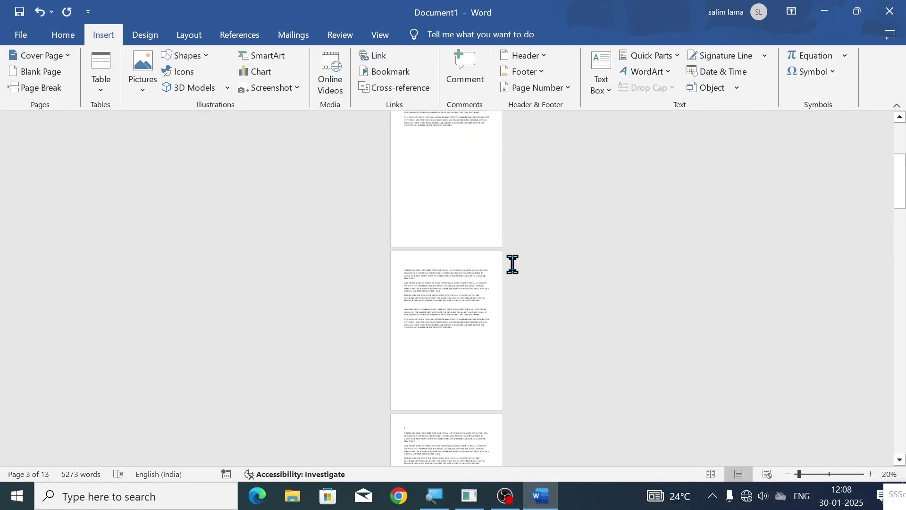
scroll(463, 299, "up", 1)
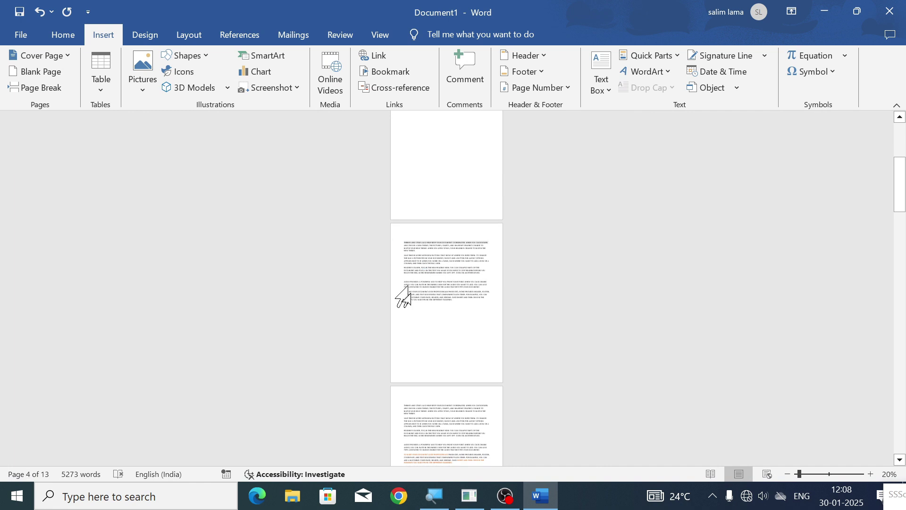
left_click_drag(403, 295, 424, 303)
scroll(425, 330, "down", 2)
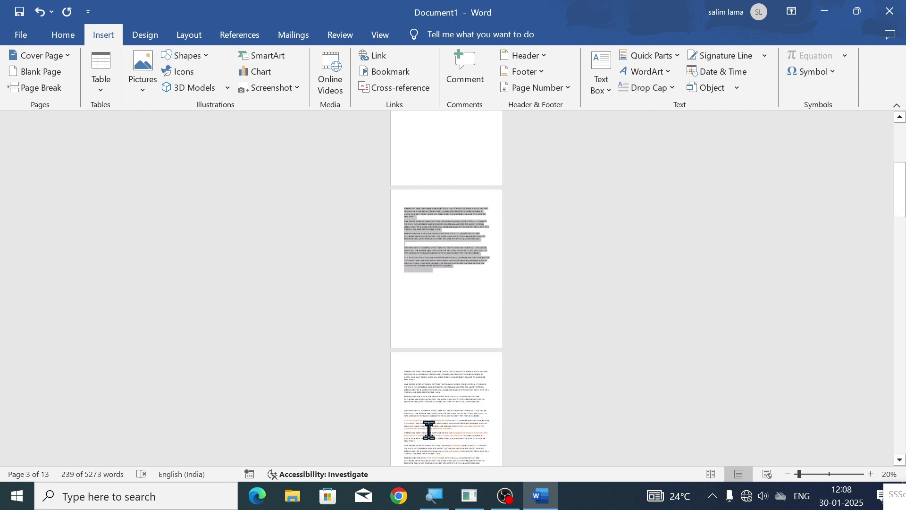
scroll(447, 203, "up", 4)
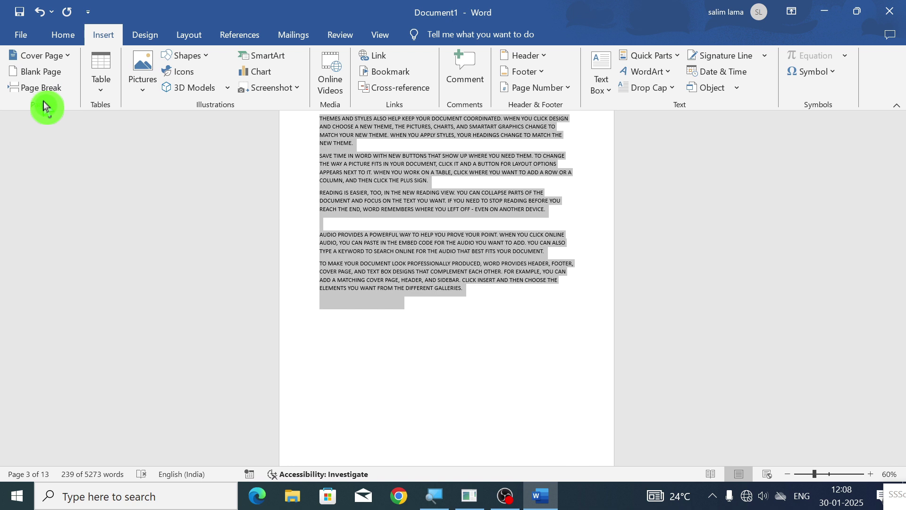
Delete the entire contents of the document.
left_click(405, 183)
key("ctrl+a")
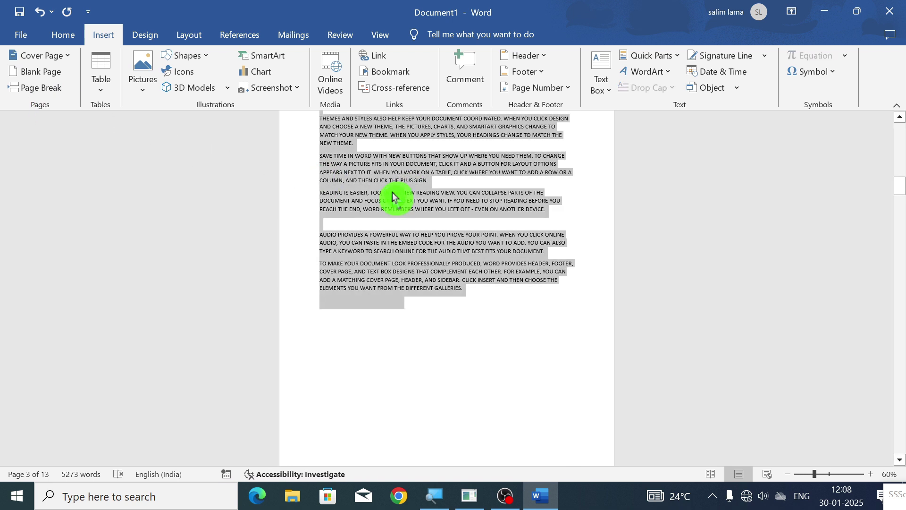
key("BackSpace")
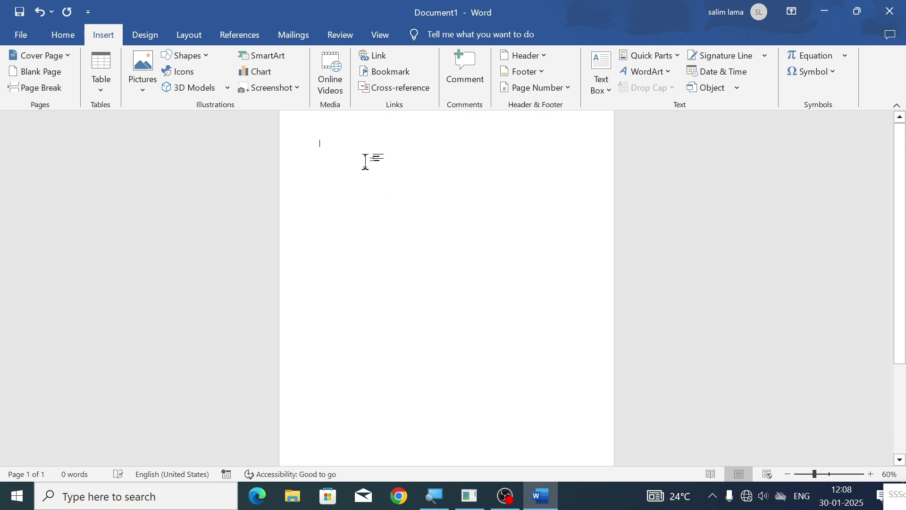
Insert a table with seven columns and five rows at the start of the blank document.
scroll(366, 161, "up", 4, "ctrl")
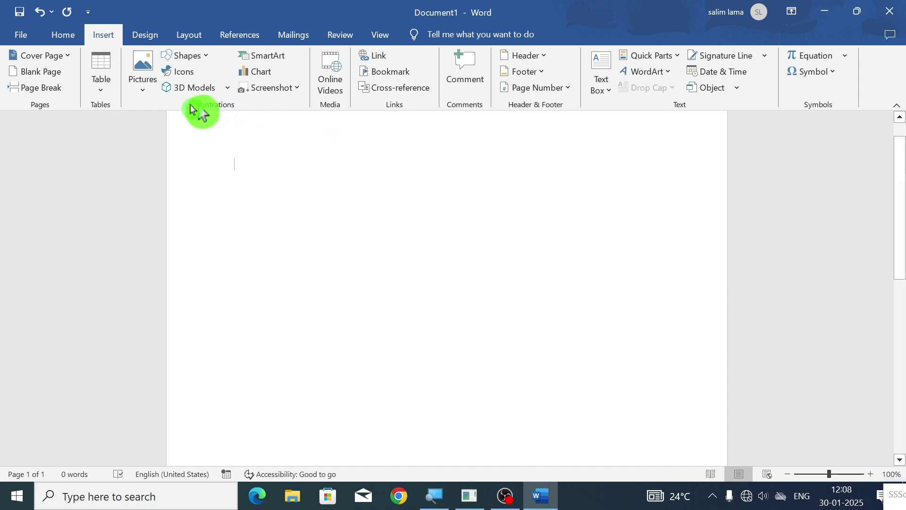
left_click(108, 91)
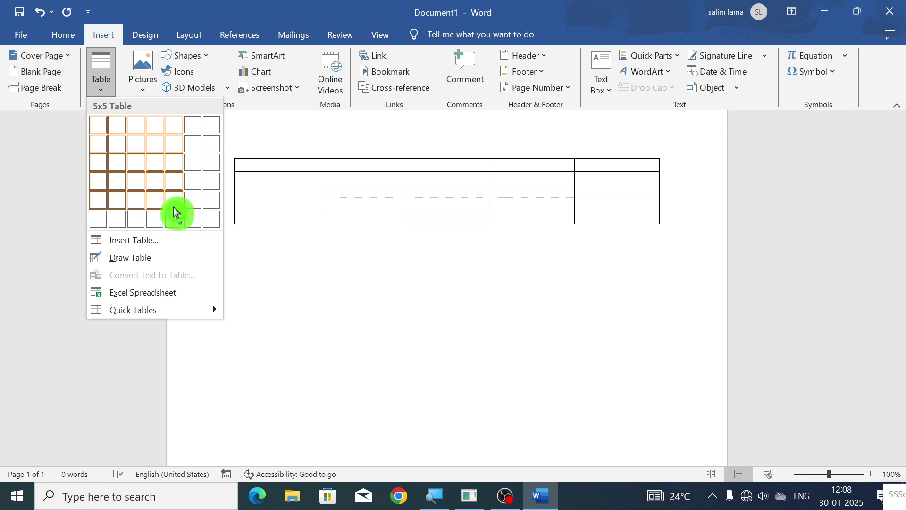
left_click(210, 208)
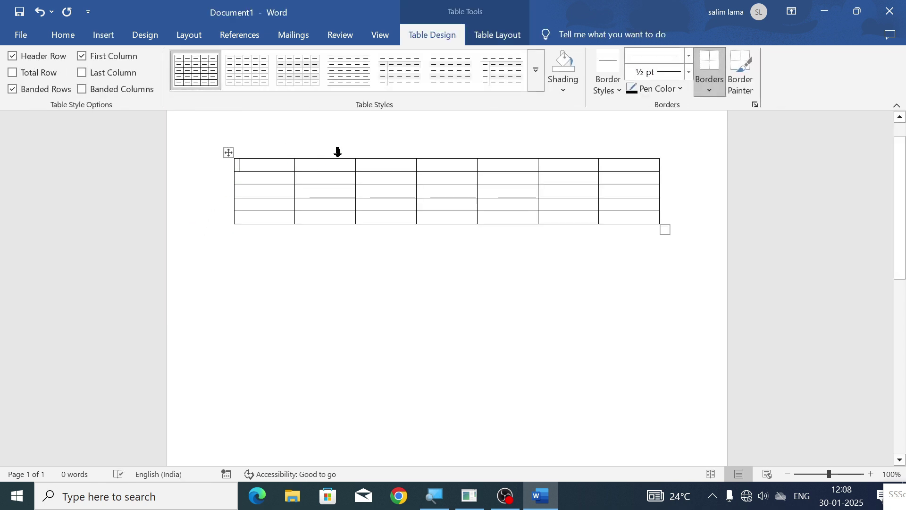
scroll(250, 173, "up", 4, "ctrl")
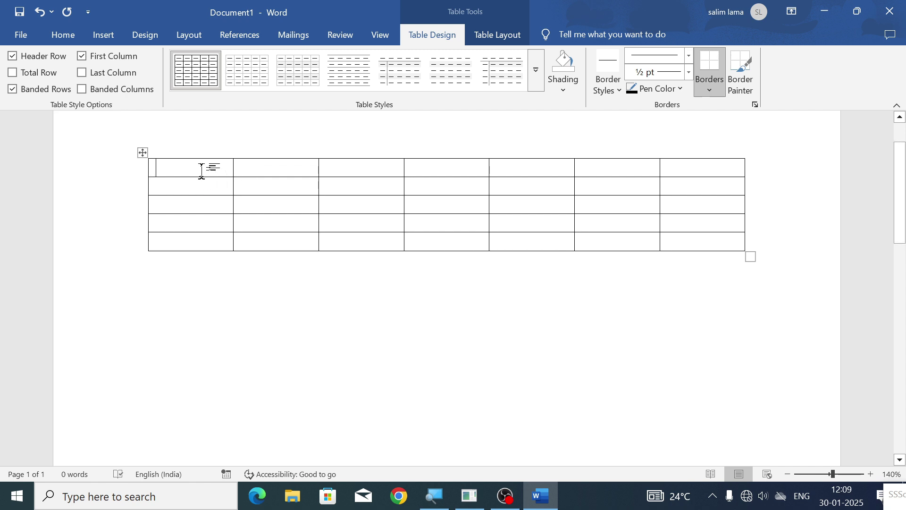
Highlight cells down each of the table's first four columns in turn, starting from the top row.
left_click_drag(200, 168, 192, 228)
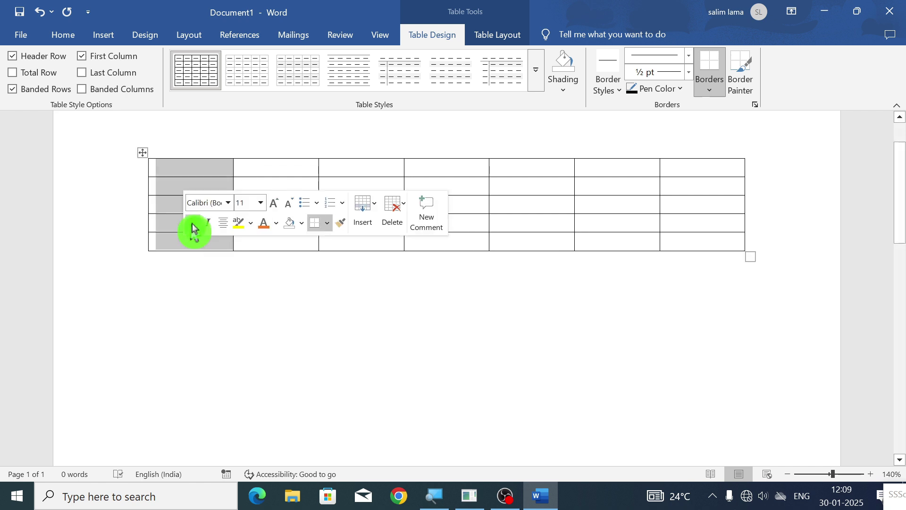
left_click(257, 175)
left_click_drag(257, 176, 253, 232)
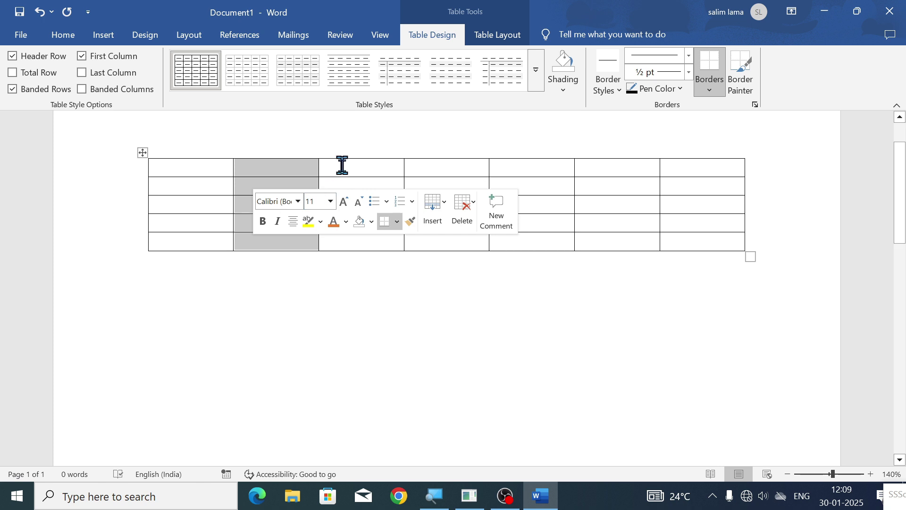
left_click_drag(342, 166, 338, 242)
left_click_drag(426, 170, 425, 204)
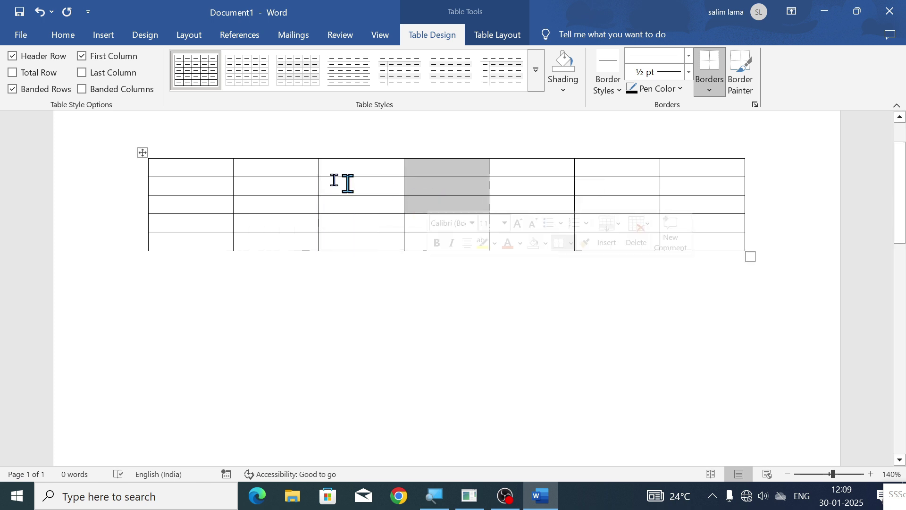
Select each of the table's five rows one after another, from first to last.
left_click(106, 173)
left_click(106, 186)
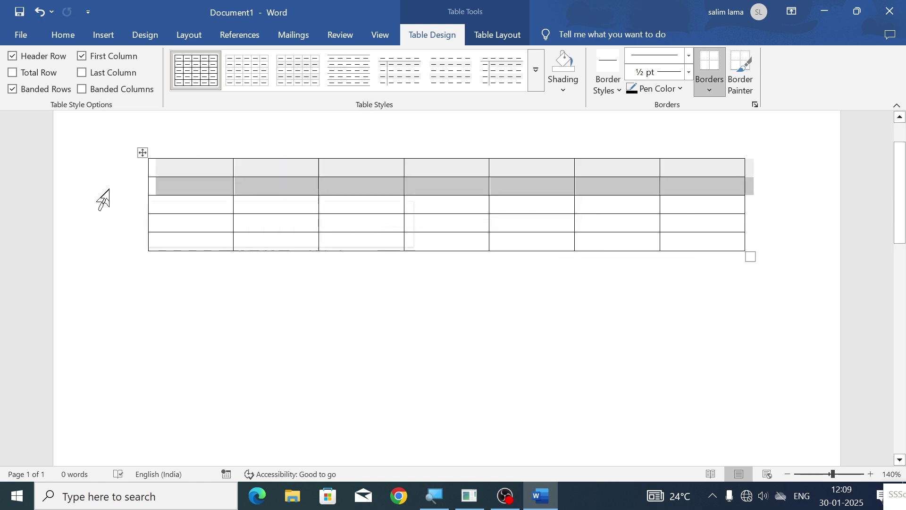
left_click(107, 204)
left_click(109, 223)
left_click(106, 242)
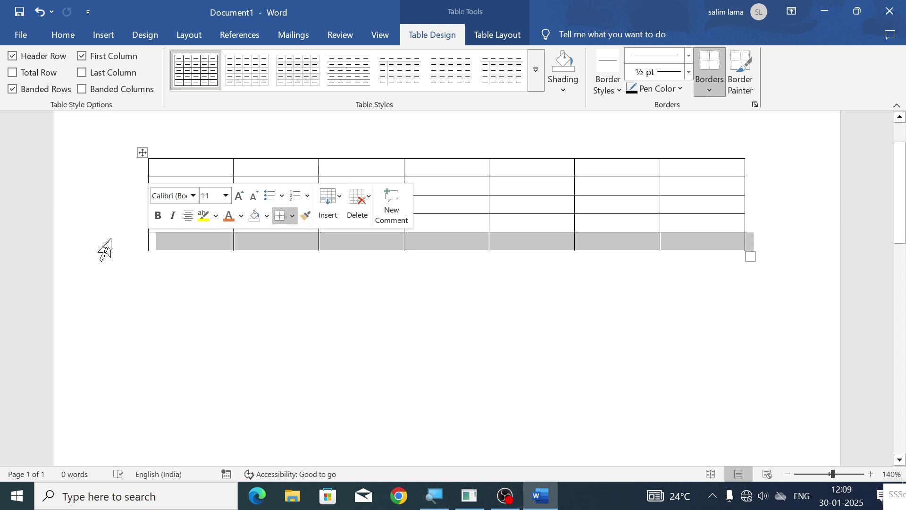
Select the table's first four whole columns one by one, followed by its first three rows one by one.
left_click(186, 135)
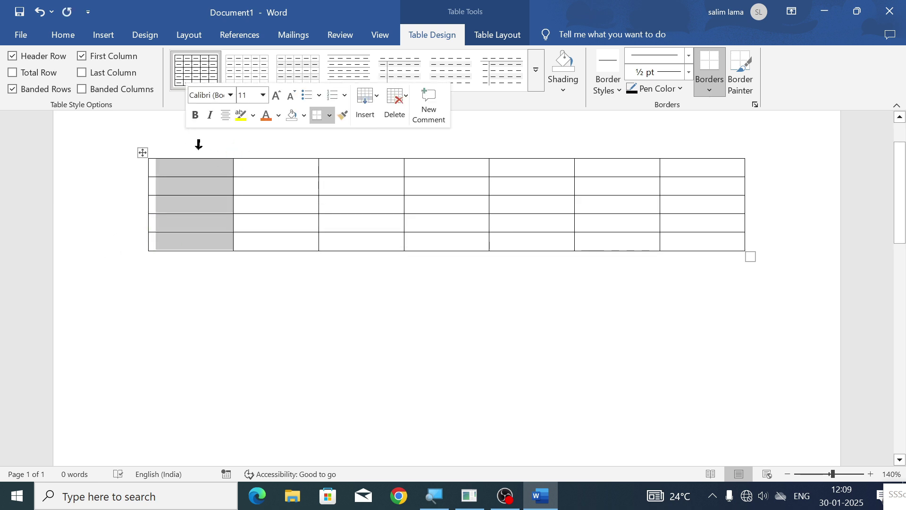
left_click(283, 142)
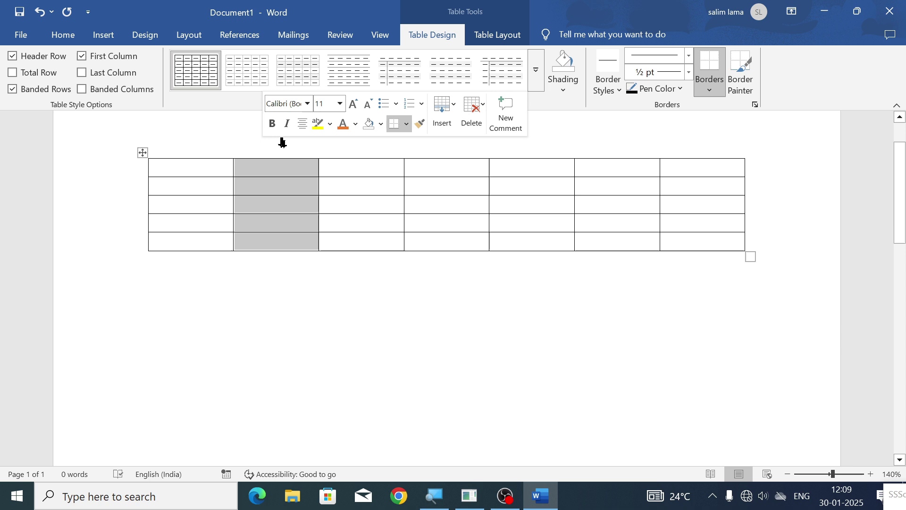
left_click(372, 146)
left_click(457, 144)
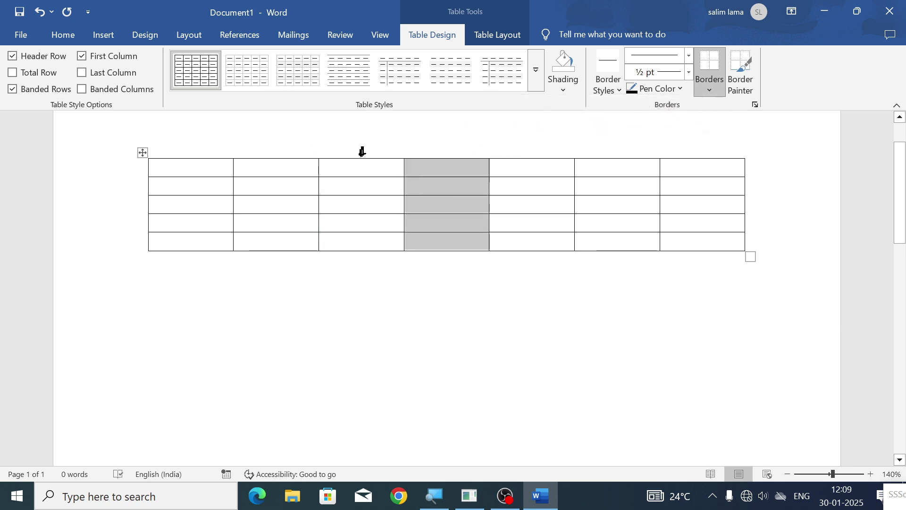
left_click(86, 172)
left_click(88, 187)
left_click(90, 204)
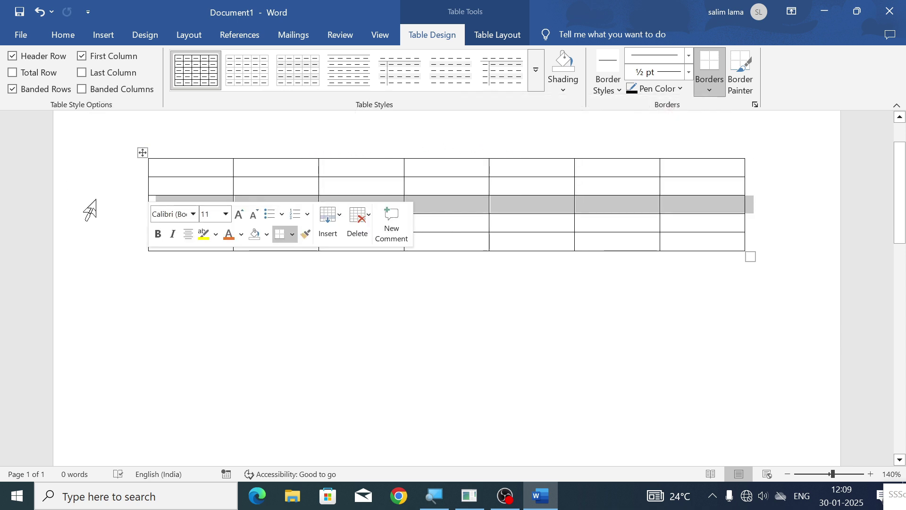
Switch to Excel and create a blank workbook.
left_click(2, 504)
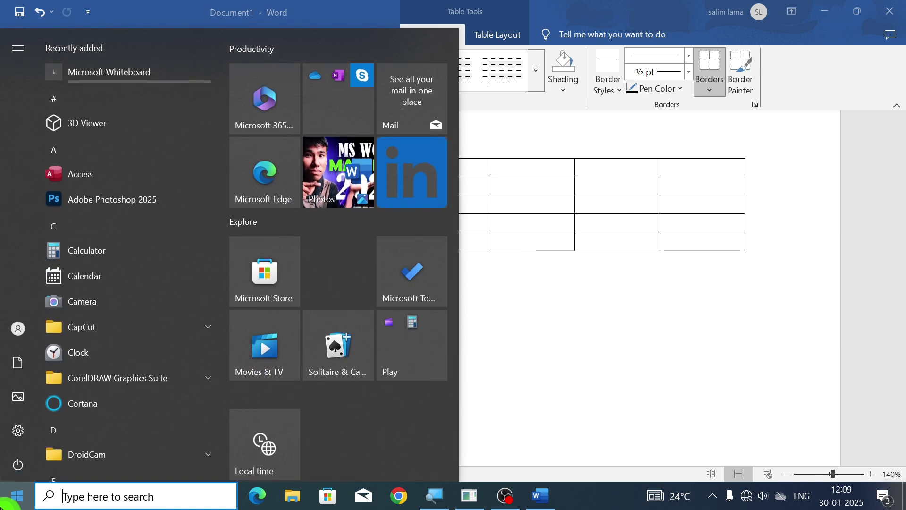
type("excel")
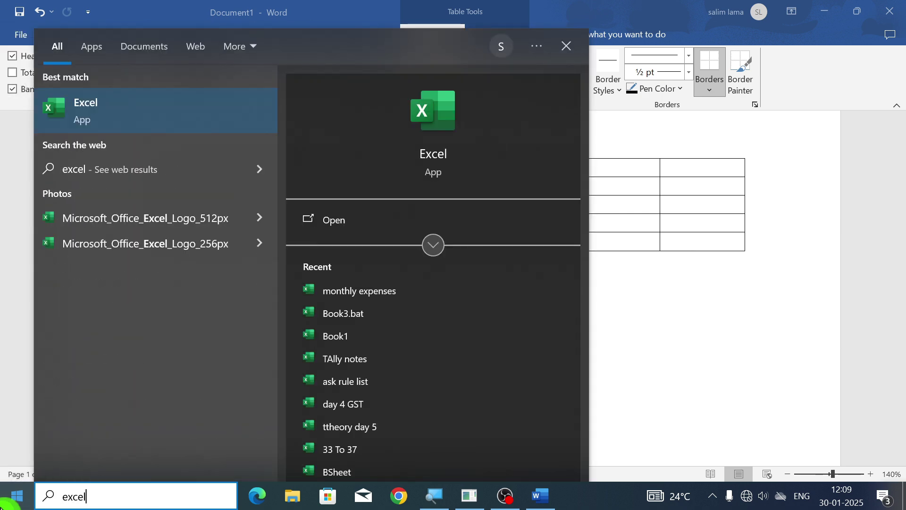
key("Return")
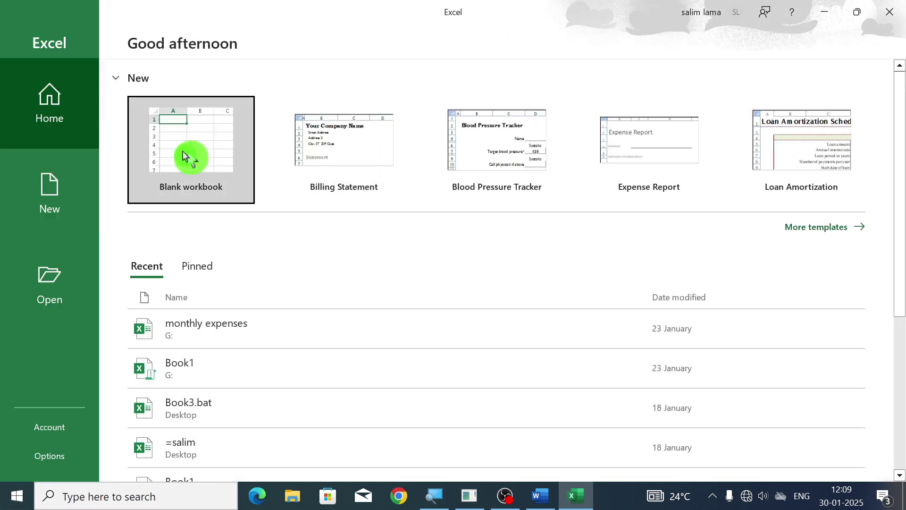
left_click(184, 156)
scroll(113, 195, "up", 2)
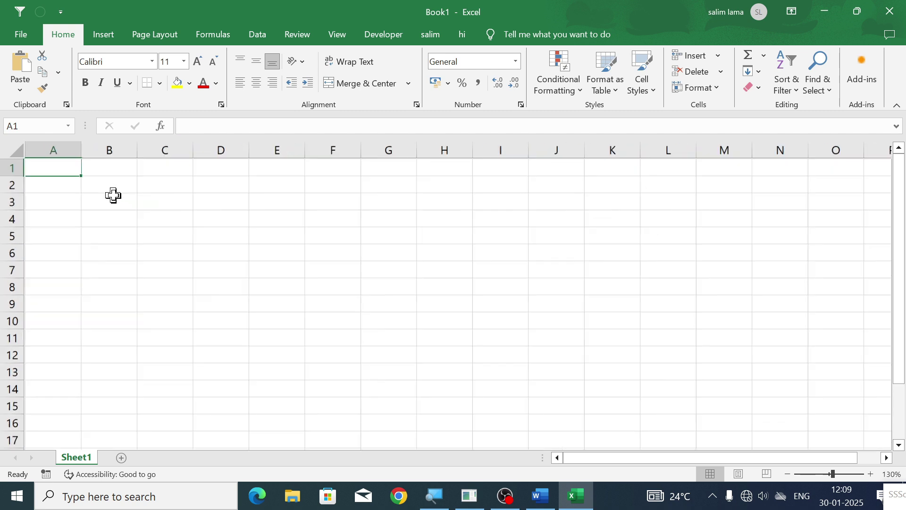
Select the worksheet's columns A through H one at a time to show how columns are lettered.
scroll(113, 195, "up", 3, "ctrl")
left_click(75, 153)
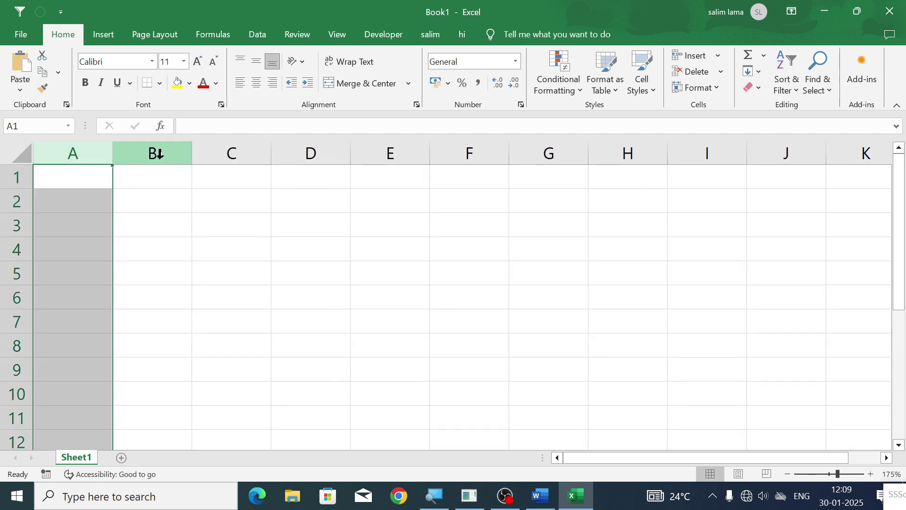
left_click(133, 152)
left_click(91, 149)
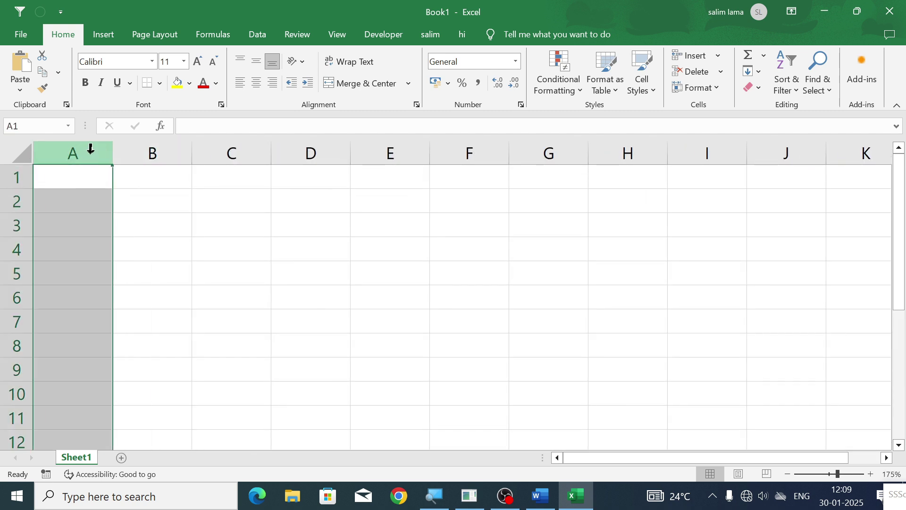
left_click(132, 155)
left_click(212, 151)
left_click(302, 152)
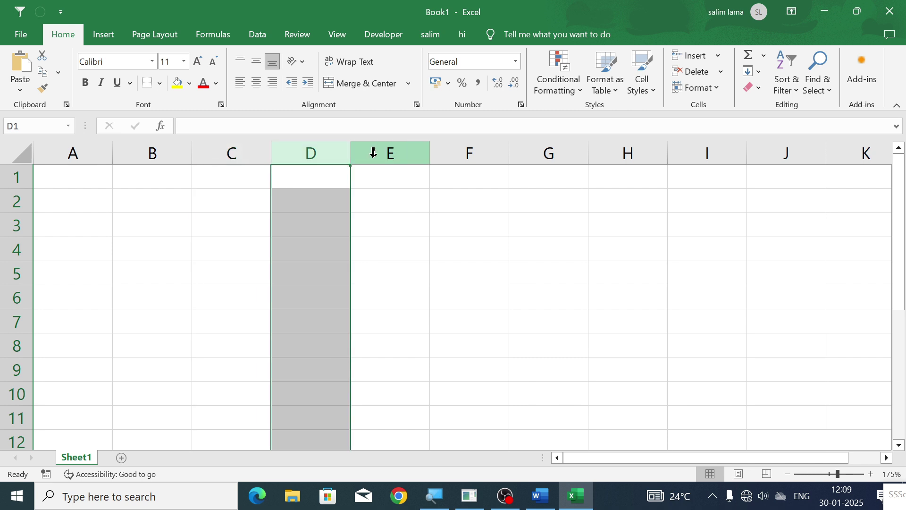
left_click(373, 153)
left_click(454, 157)
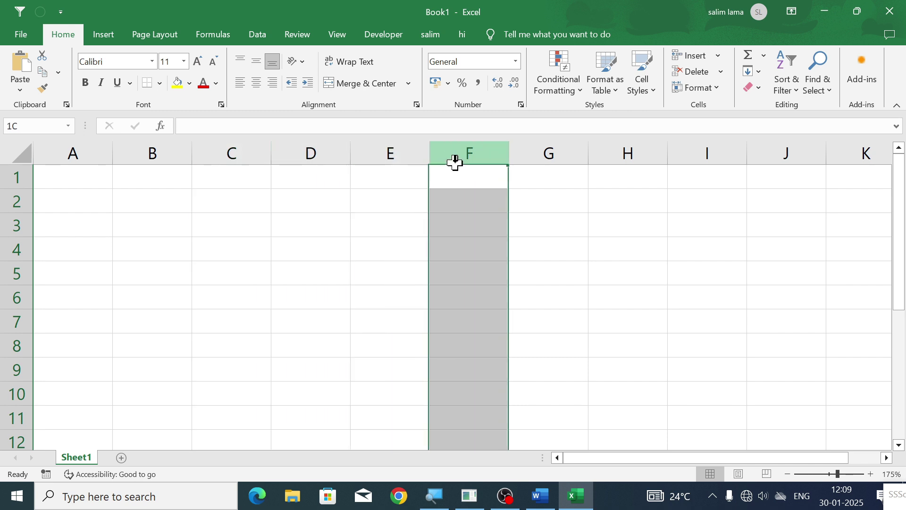
left_click(526, 156)
left_click(596, 152)
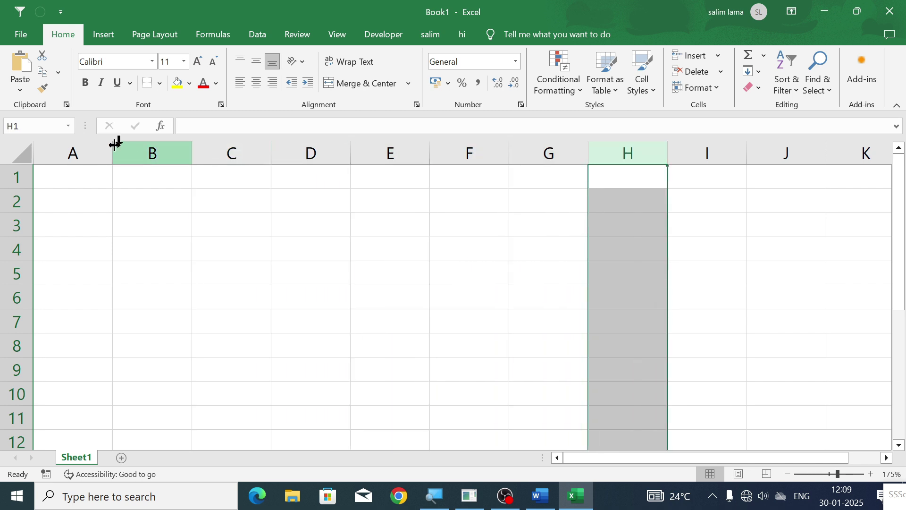
Select worksheet rows 1 to 4 one at a time to show how rows are numbered.
left_click(4, 176)
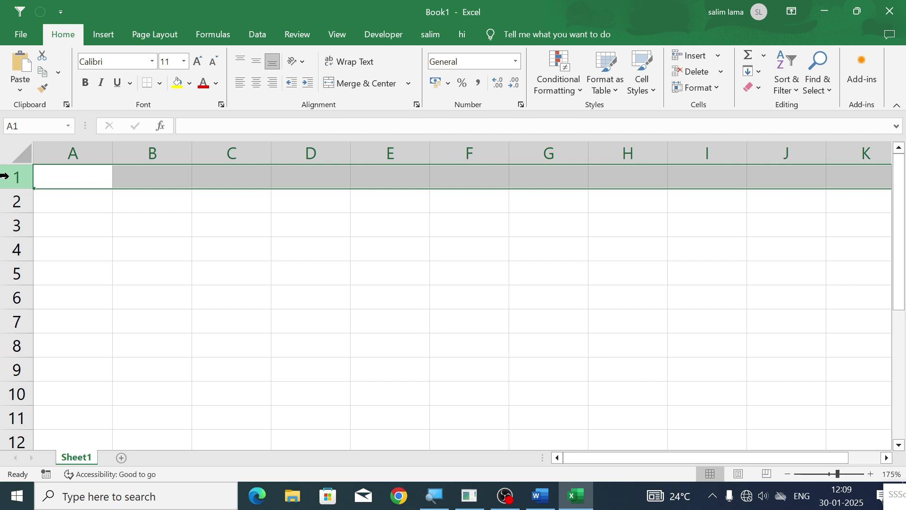
left_click(7, 201)
left_click(7, 225)
left_click(7, 248)
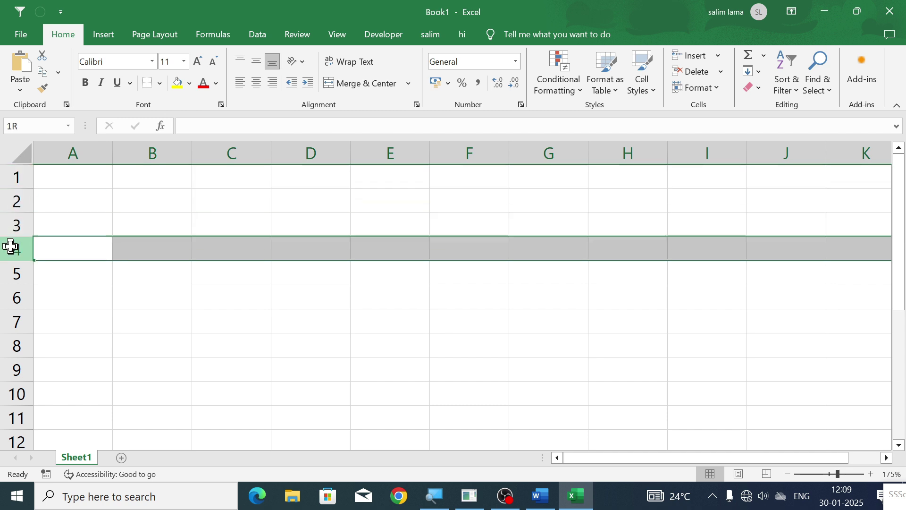
Highlight column C and row 2 in turn, and enter "cell" where they meet, in C2.
left_click(240, 144)
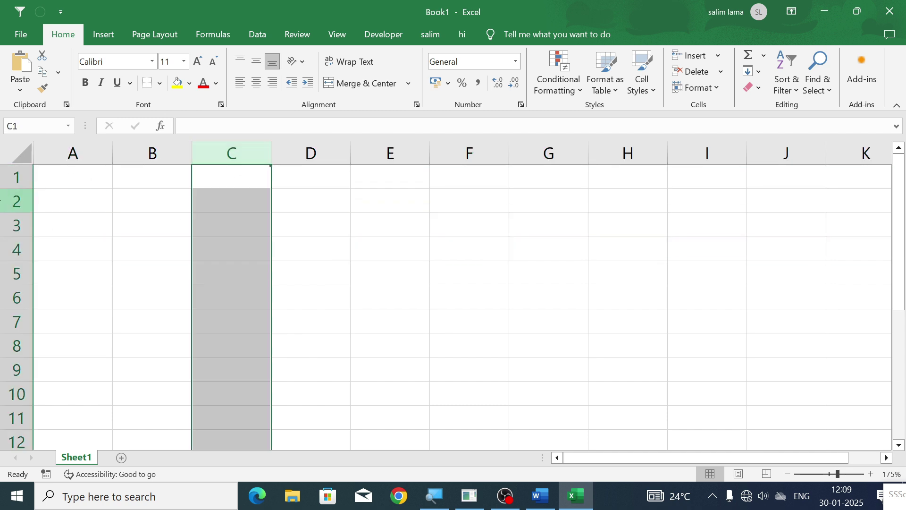
left_click(6, 201)
left_click(246, 200)
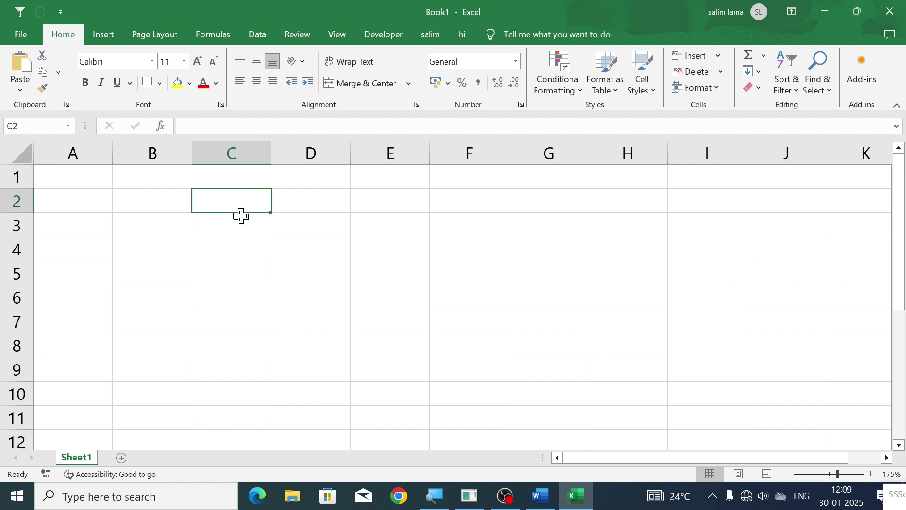
type("cell")
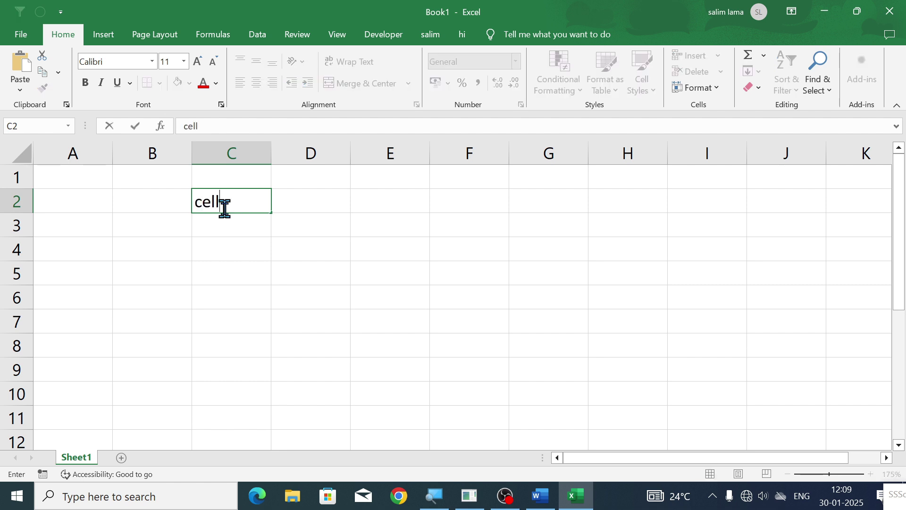
key("Return")
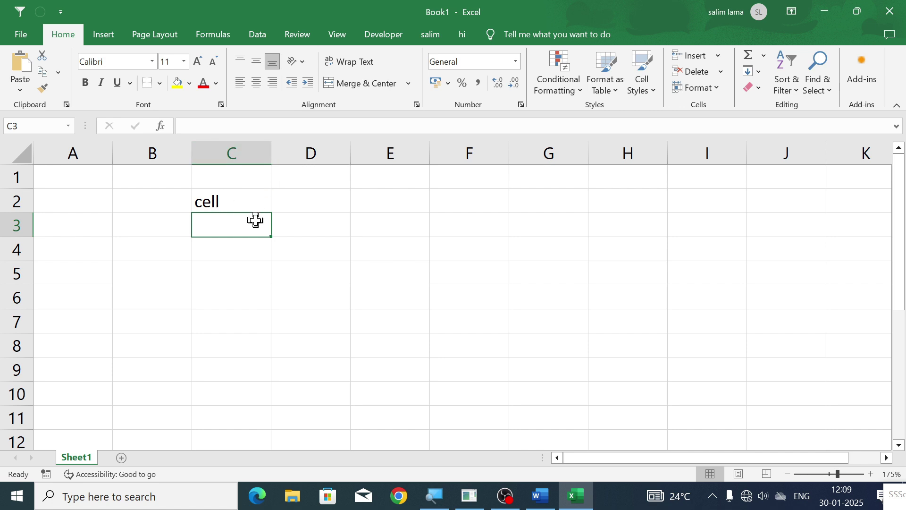
Highlight column C and row 3 in turn, and enter "c3" where they meet, in C3.
left_click(250, 152)
left_click(13, 226)
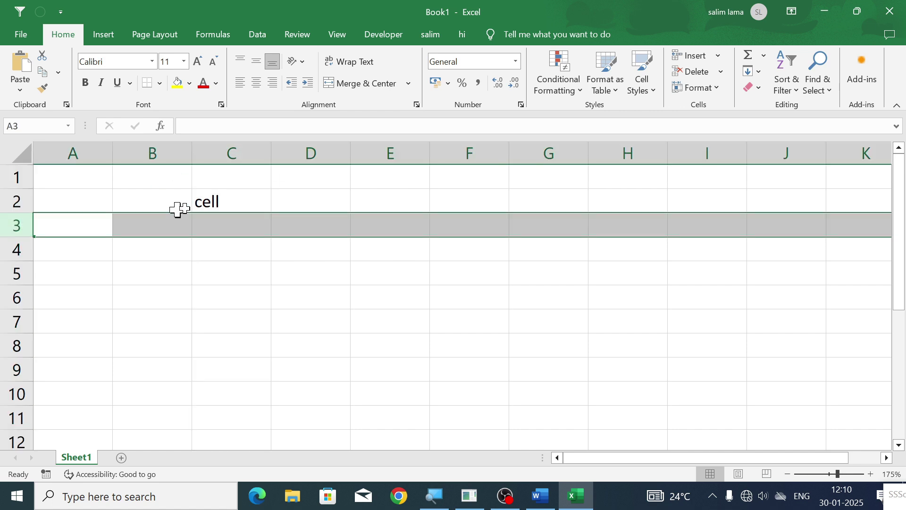
left_click(256, 151)
left_click(11, 227)
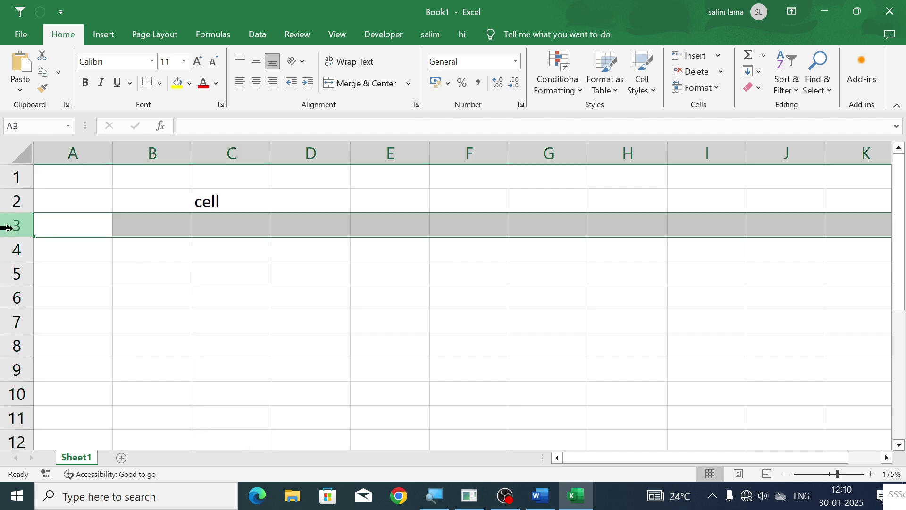
left_click(228, 222)
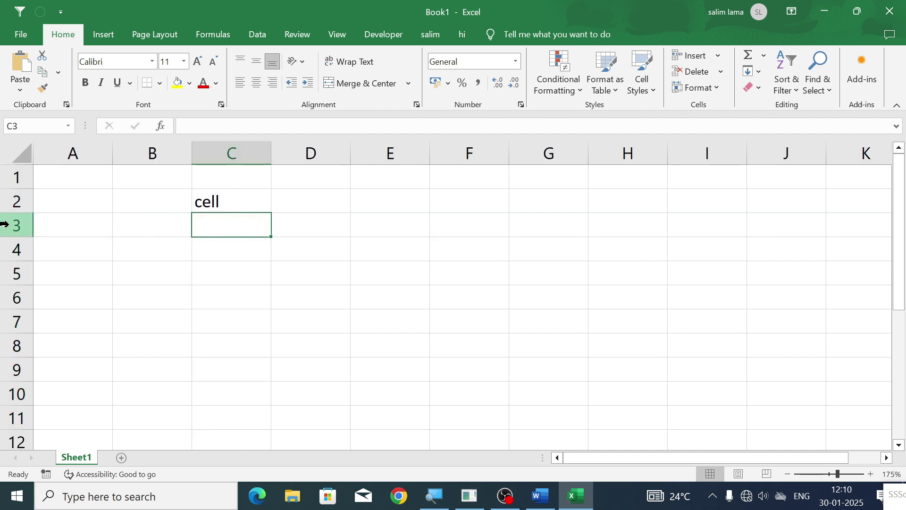
type("c3")
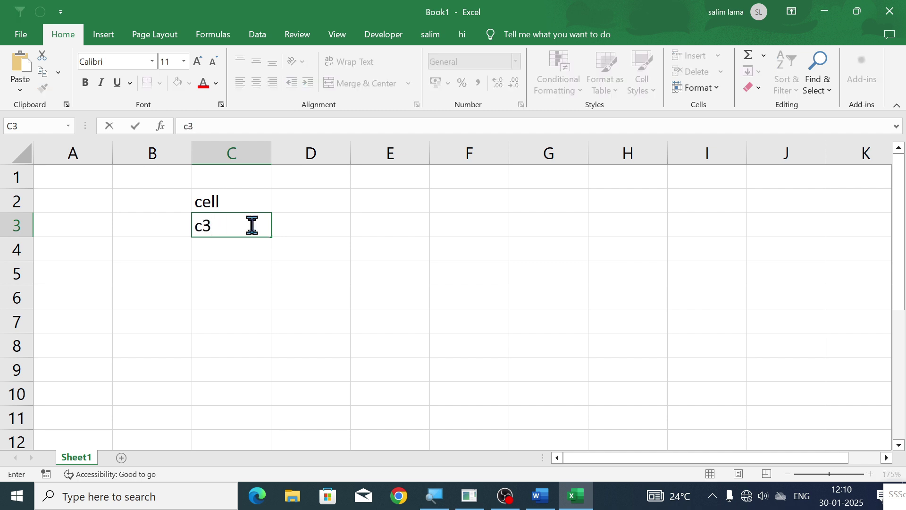
key("Return")
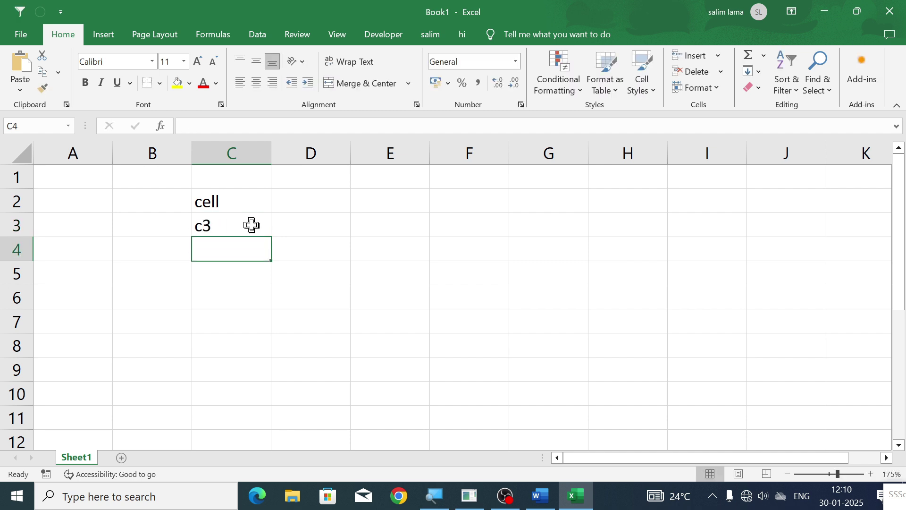
Highlight column E and row 2 in turn, and enter "e2" where they meet, in E2.
left_click(399, 202)
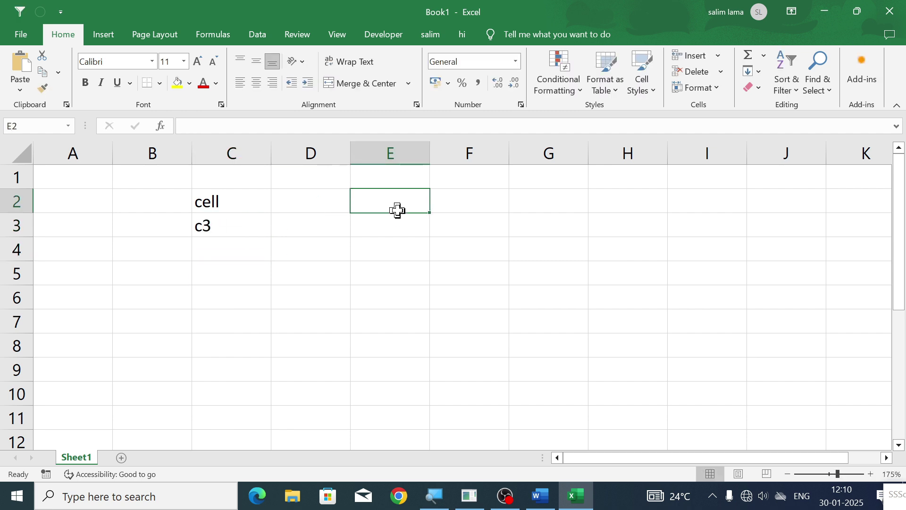
left_click(393, 150)
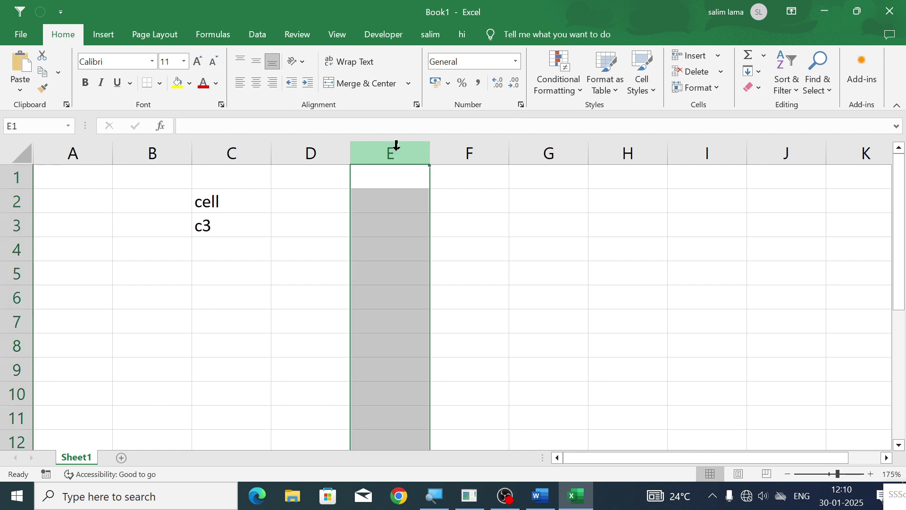
left_click(388, 194)
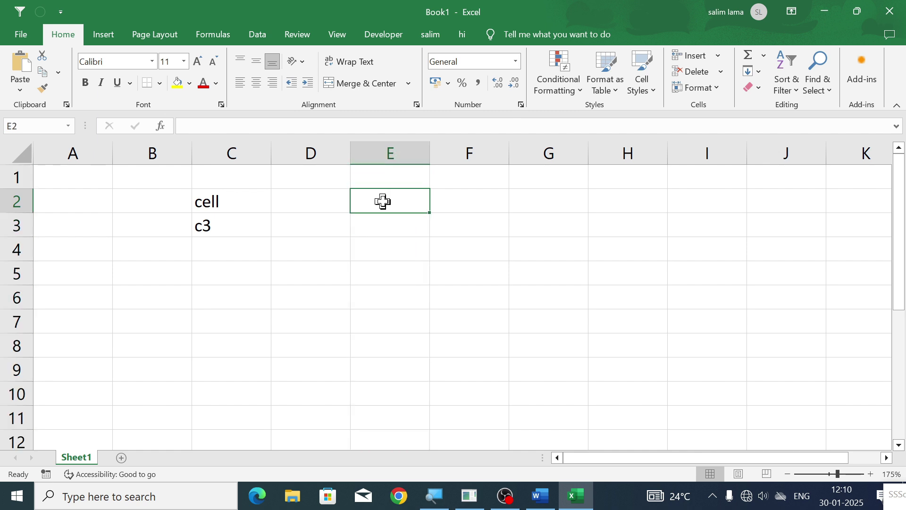
type("e")
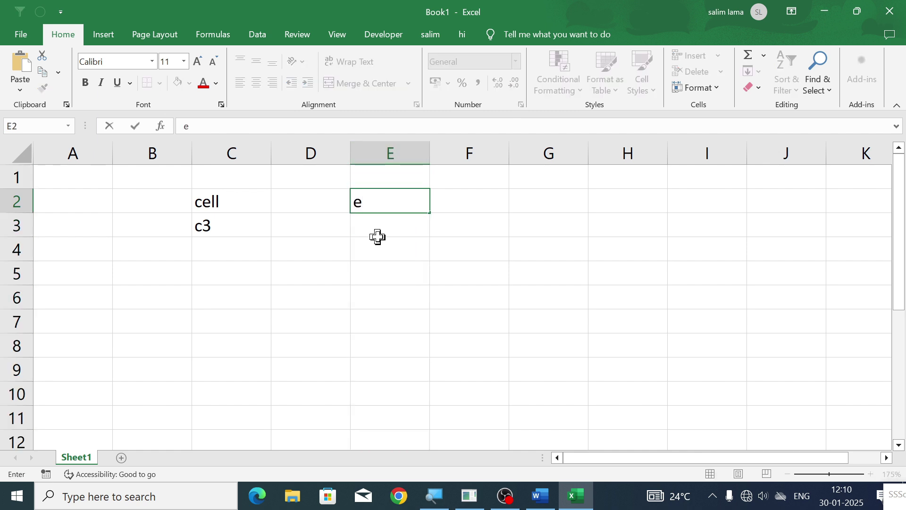
left_click(14, 202)
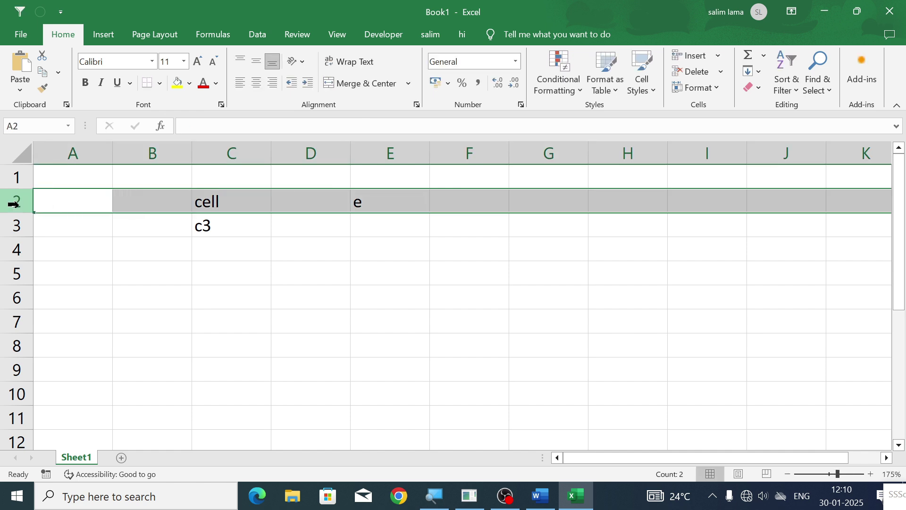
left_click(404, 205)
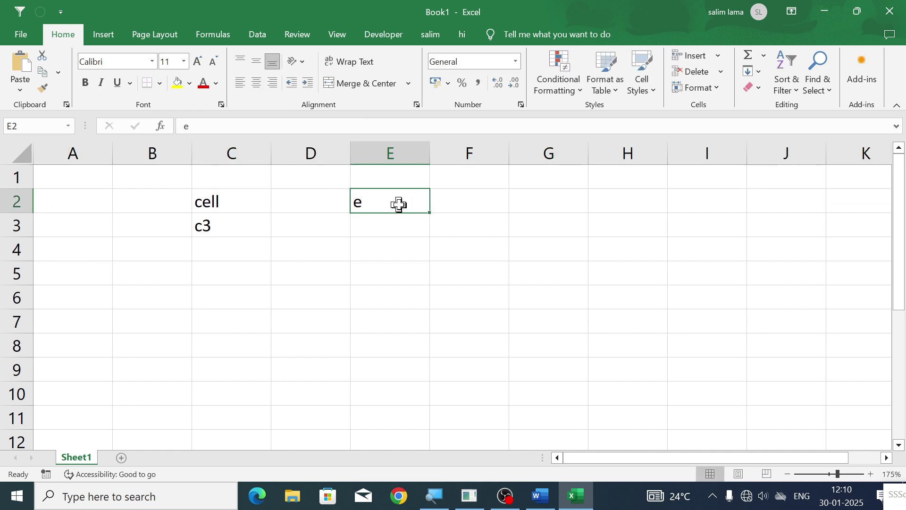
type("2")
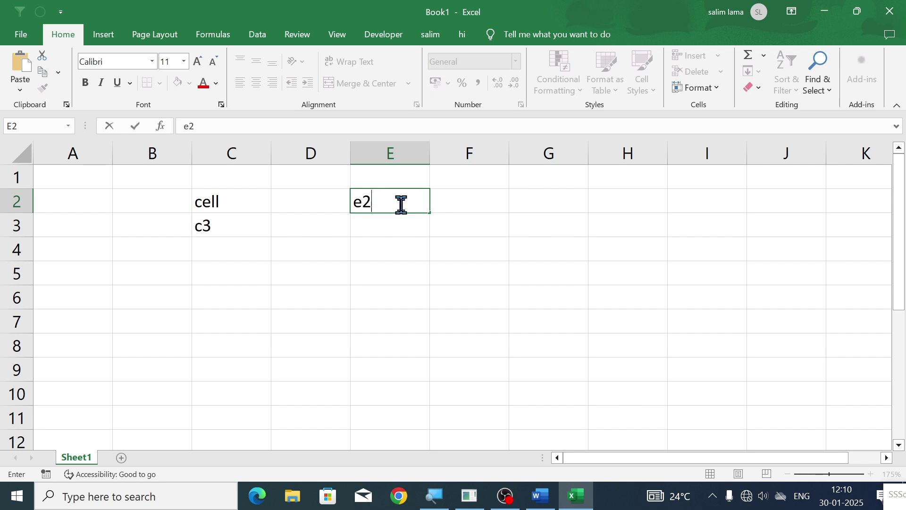
key("Return")
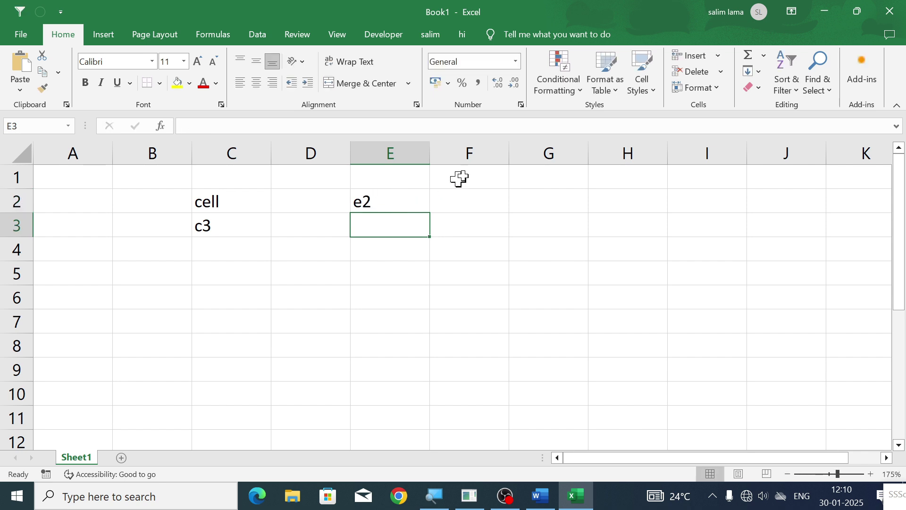
Close the Book1 workbook without saving its changes.
left_click(900, 8)
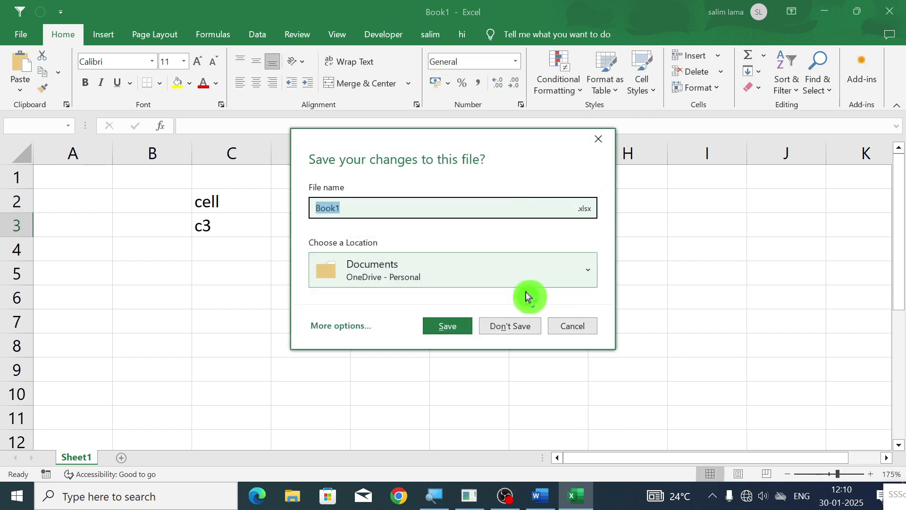
left_click(595, 140)
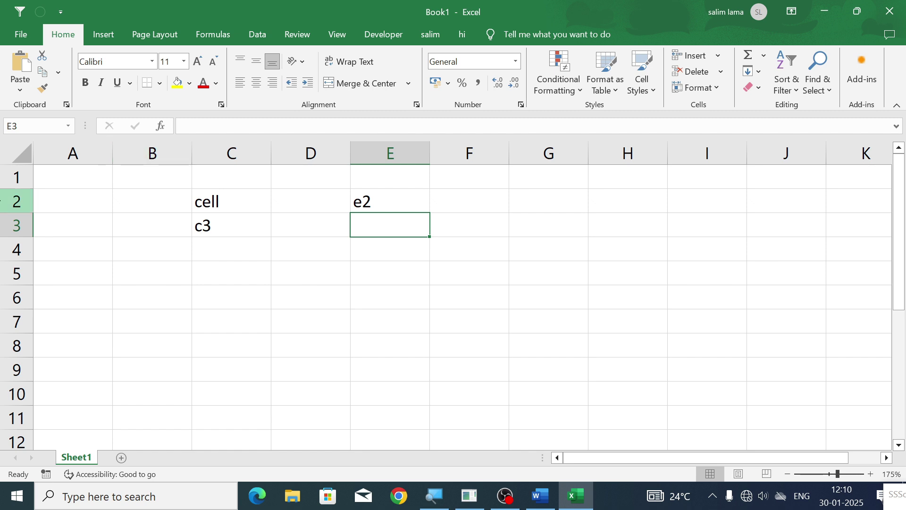
left_click(10, 207)
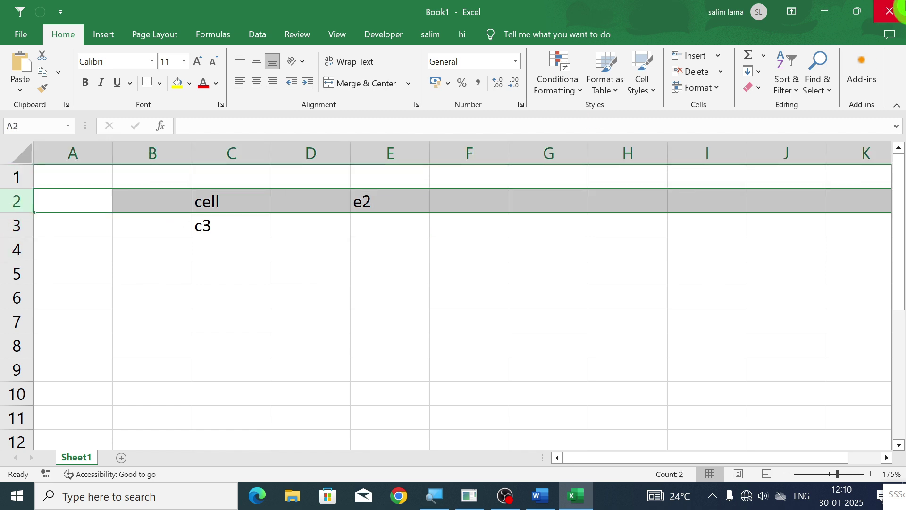
left_click(890, 10)
left_click(511, 326)
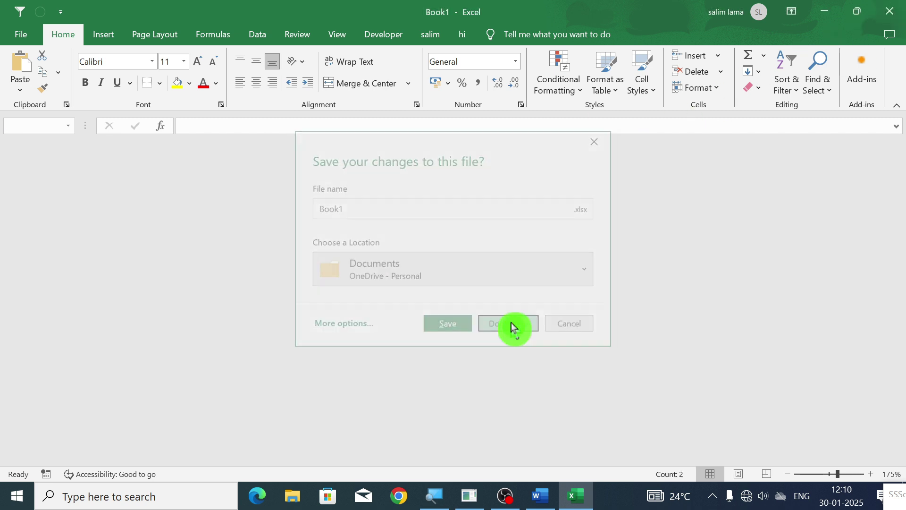
Highlight the Word table's first three rows in turn, and replace "d" in the third row's fourth cell with "D3".
left_click(352, 216)
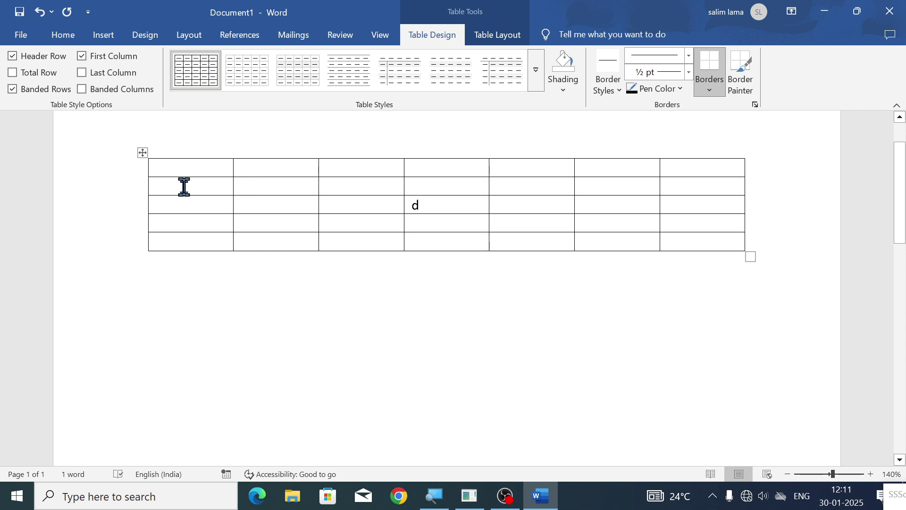
left_click(97, 169)
left_click(98, 190)
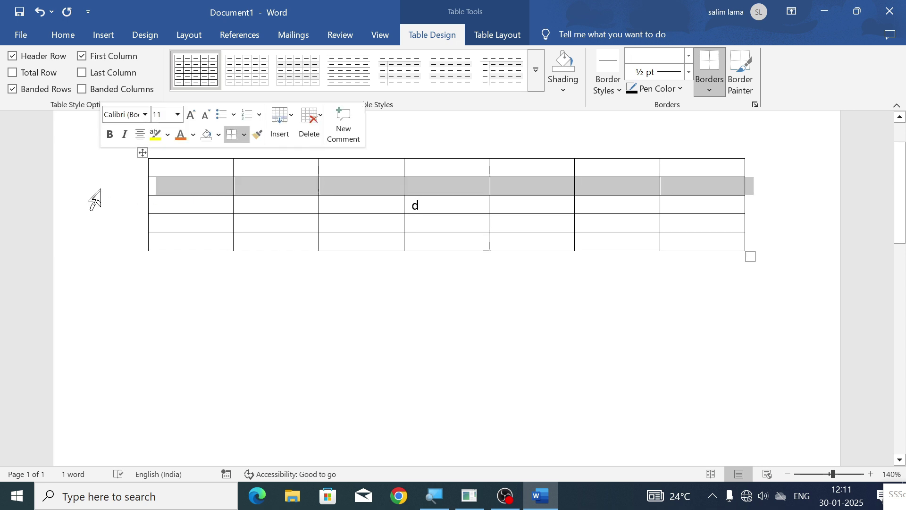
left_click(95, 214)
left_click_drag(398, 211, 435, 209)
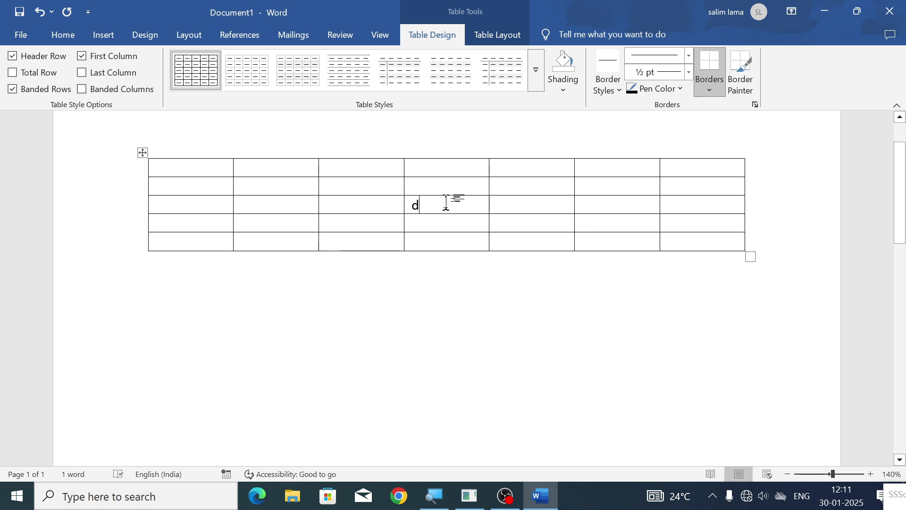
key("BackSpace")
type("D3")
Highlight the table's first three columns and first two rows in turn, and enter "C2" where column three meets row two.
left_click(187, 134)
left_click(269, 148)
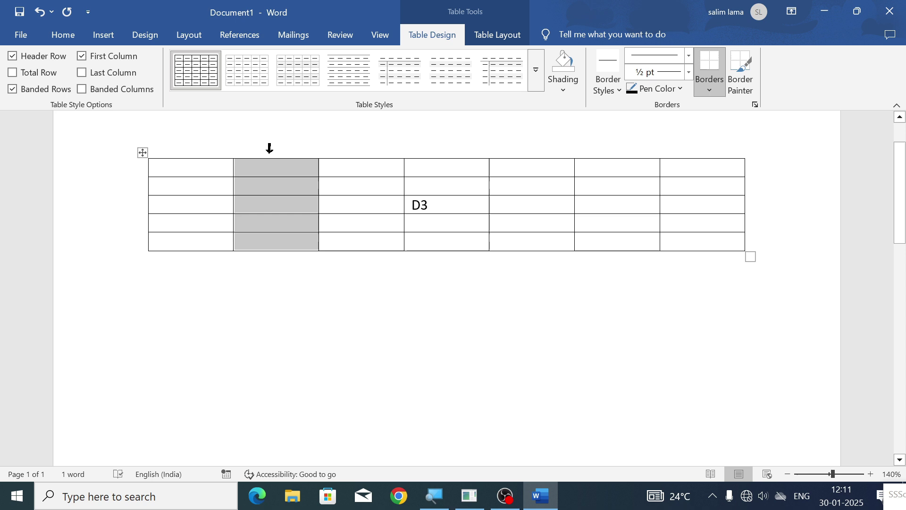
left_click(344, 152, "shift")
left_click(343, 151)
left_click(362, 181)
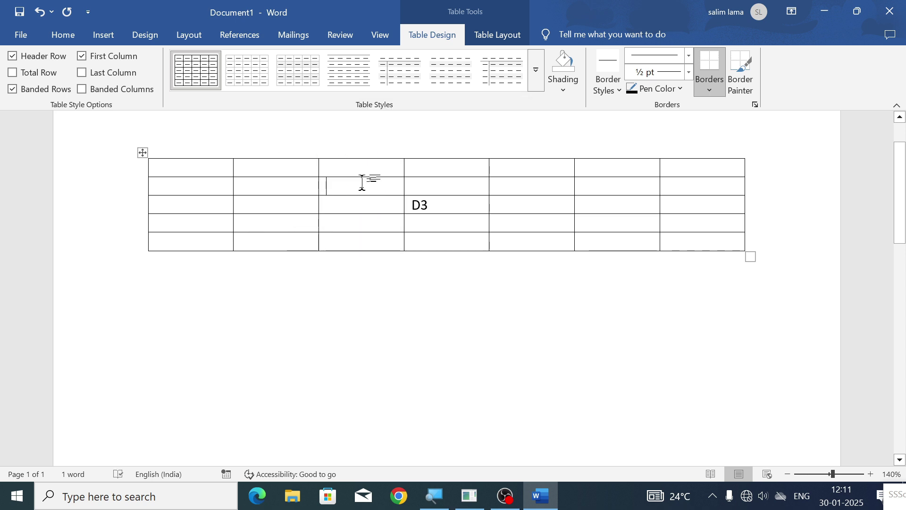
left_click(105, 168)
left_click(109, 188)
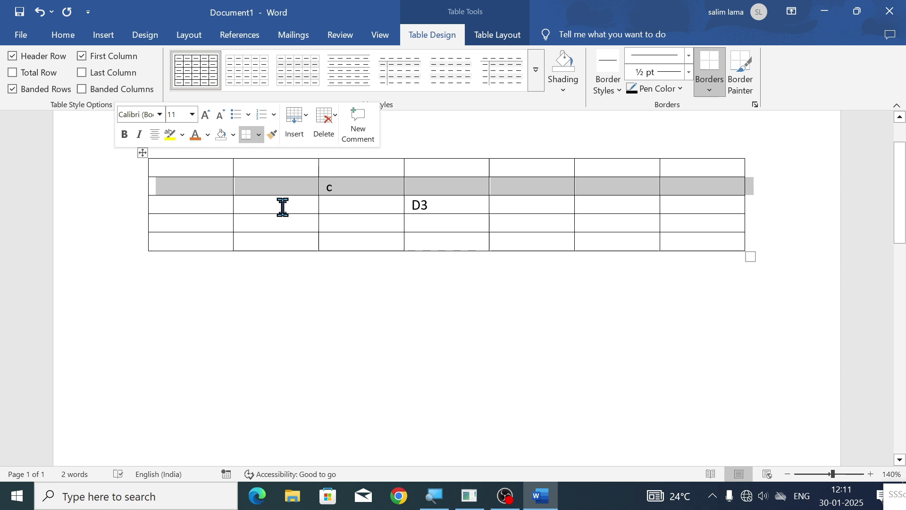
left_click(357, 192)
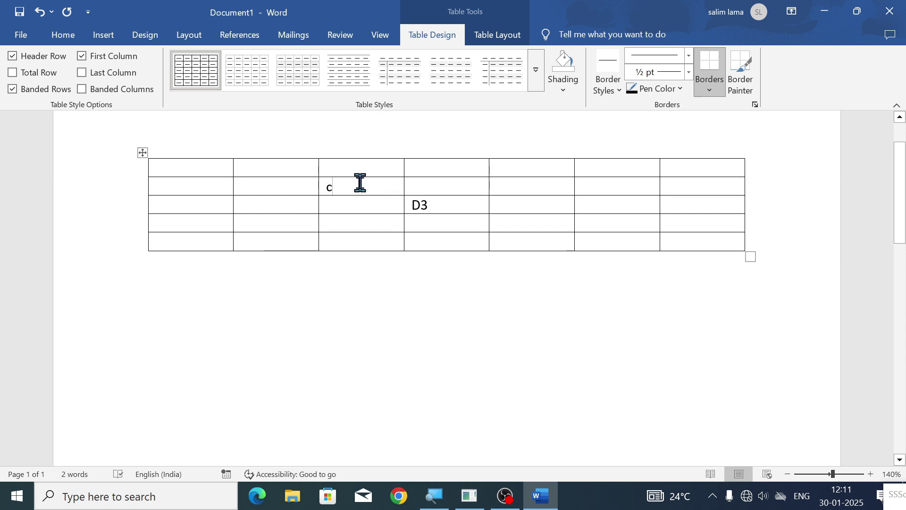
type("2")
Open the table's Formula dialog to show where cell references are used, and close it without inserting a formula.
left_click(511, 35)
left_click(711, 93)
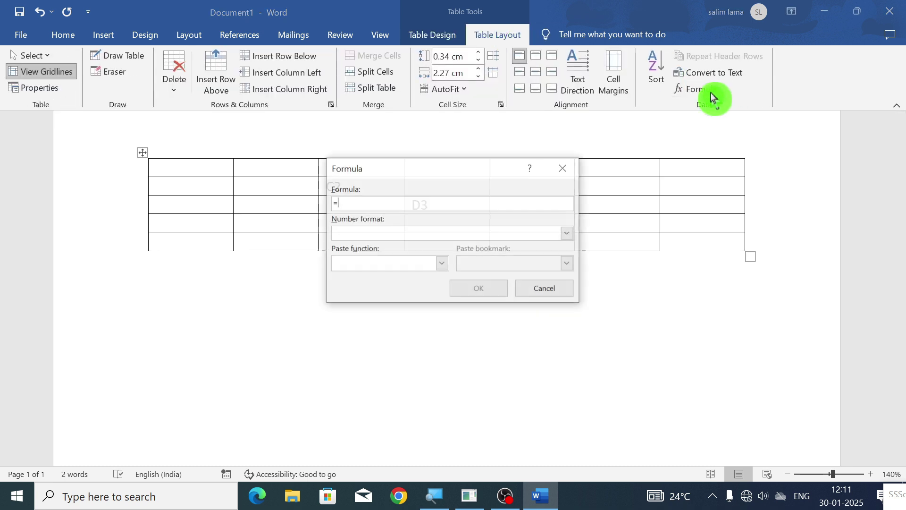
left_click(576, 168)
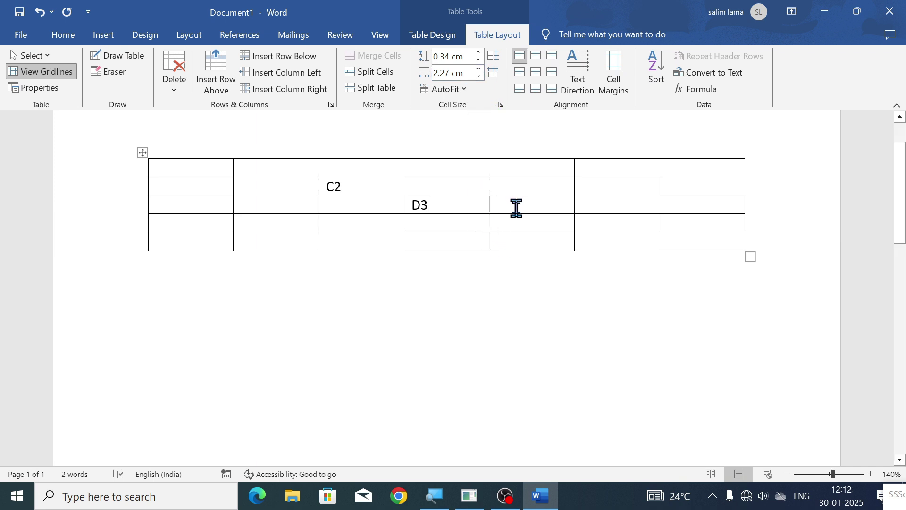
left_click(536, 292)
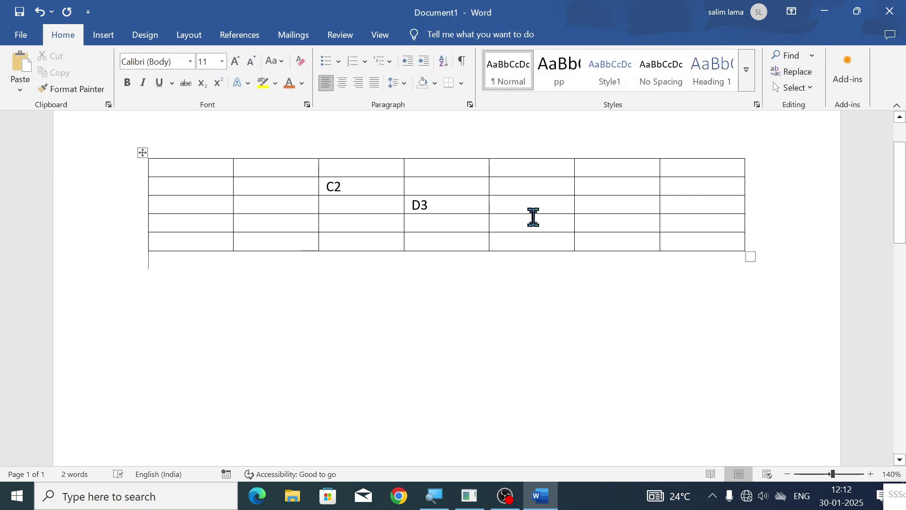
Apply the blue grid table style with a solid header row and first column to the table.
left_click(528, 194)
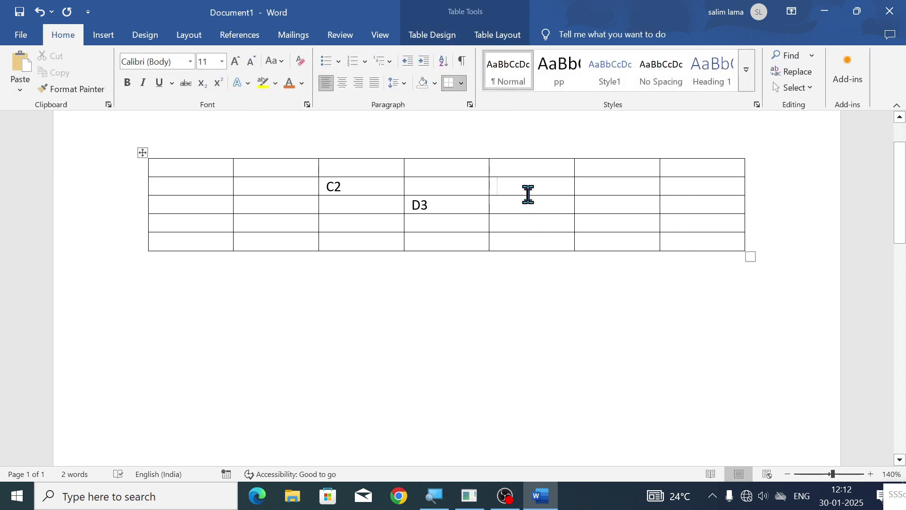
left_click(439, 37)
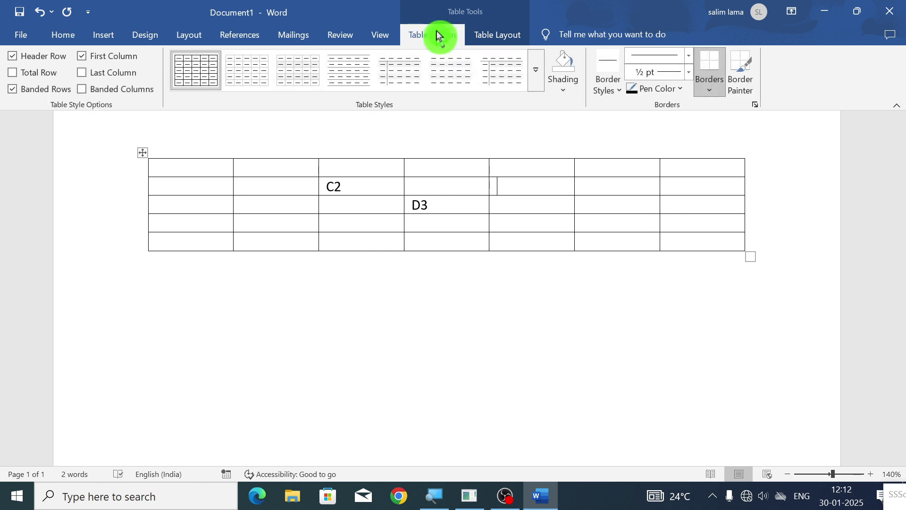
left_click(543, 83)
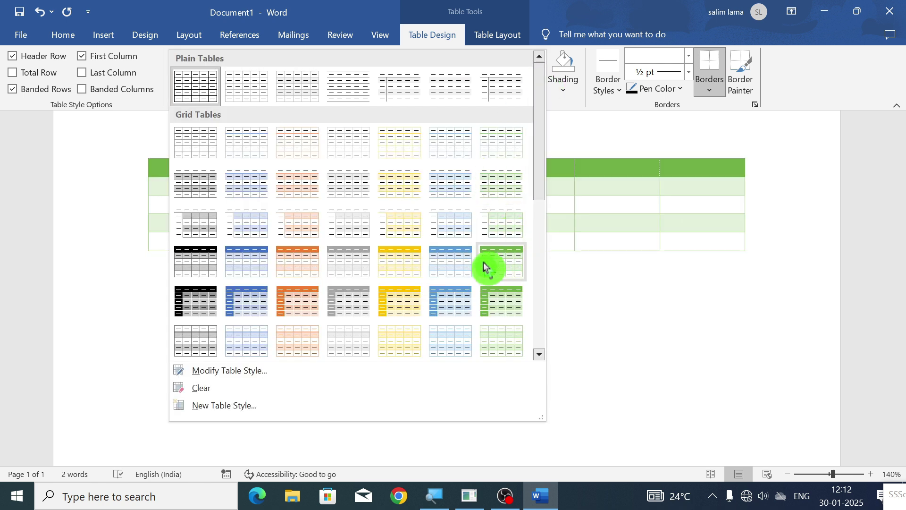
left_click(262, 300)
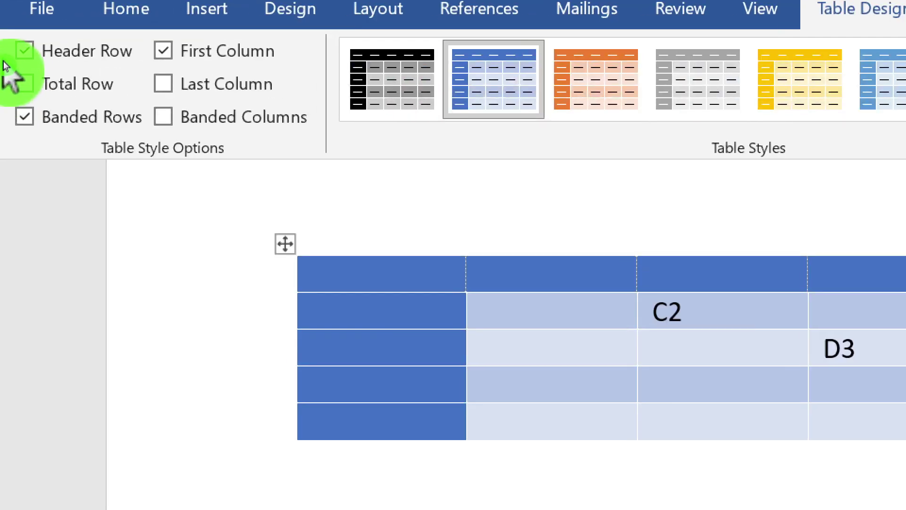
Select the table's top row and toggle the Header Row style option repeatedly to compare its effect, leaving it on.
left_click(227, 289)
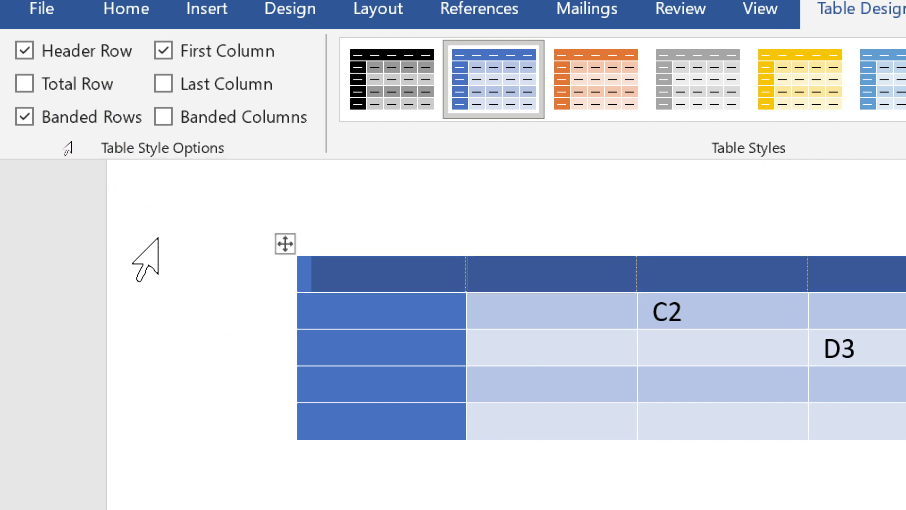
left_click(77, 60)
left_click(77, 62)
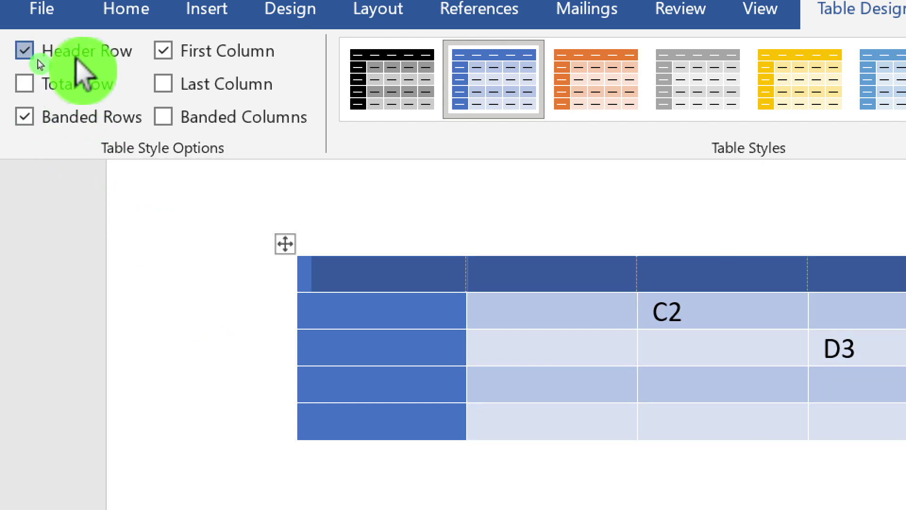
left_click(78, 62)
left_click(79, 62)
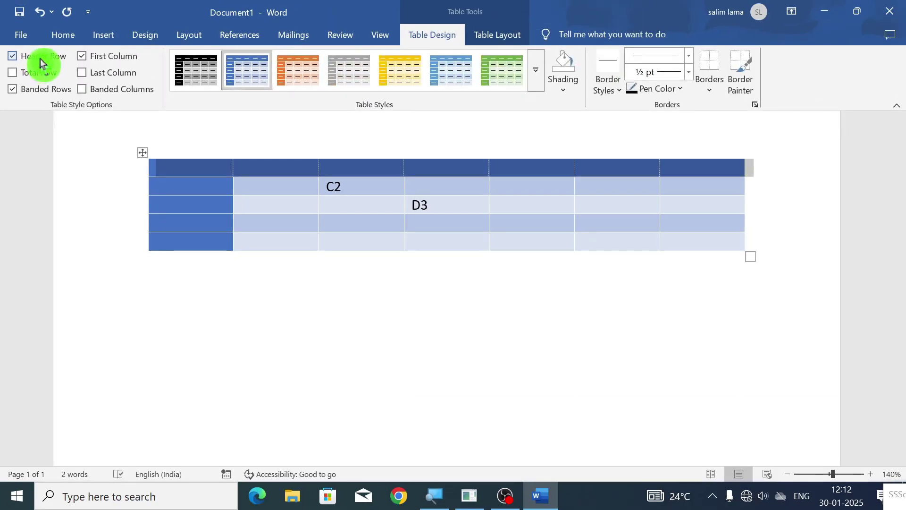
left_click(81, 62)
left_click(80, 63)
left_click(40, 61)
left_click(41, 61)
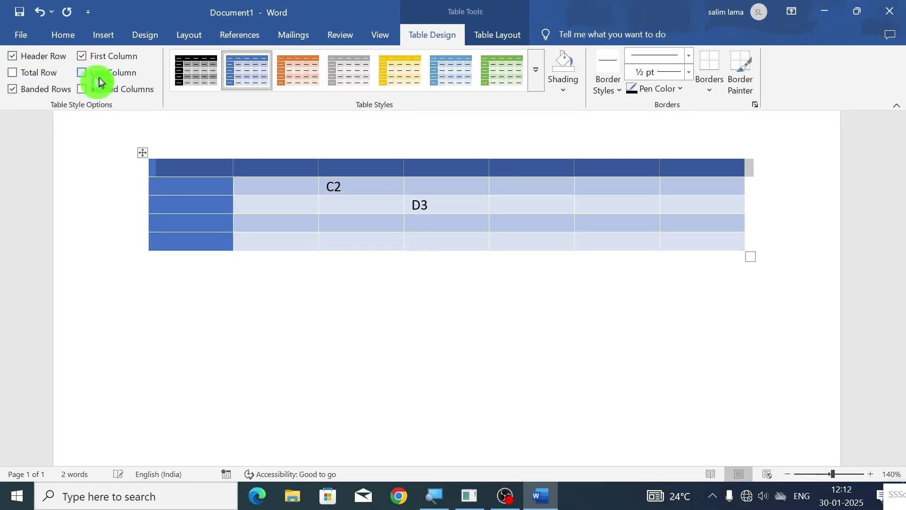
Toggle the Total Row style option repeatedly to compare its effect on the table's last row, leaving it off.
left_click(38, 77)
left_click(38, 77)
left_click(38, 77)
left_click(38, 77)
left_click(37, 77)
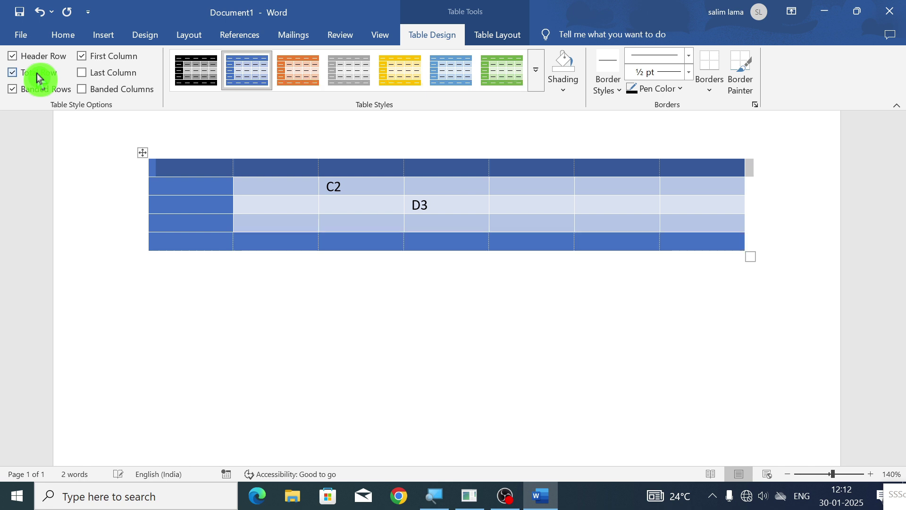
left_click(38, 77)
left_click(38, 77)
left_click(37, 77)
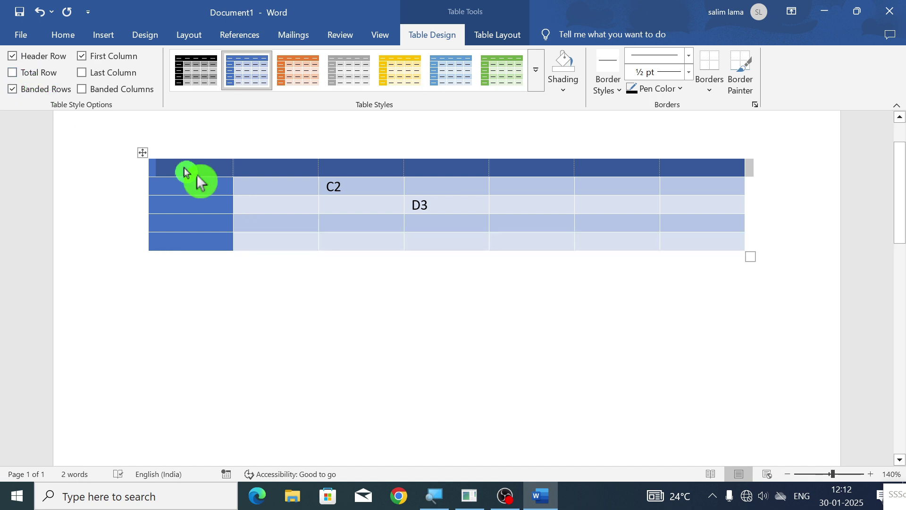
Toggle Banded Rows to compare its effect, leave it off, and turn off the table's First Column option.
left_click(49, 93)
left_click(49, 92)
left_click(49, 92)
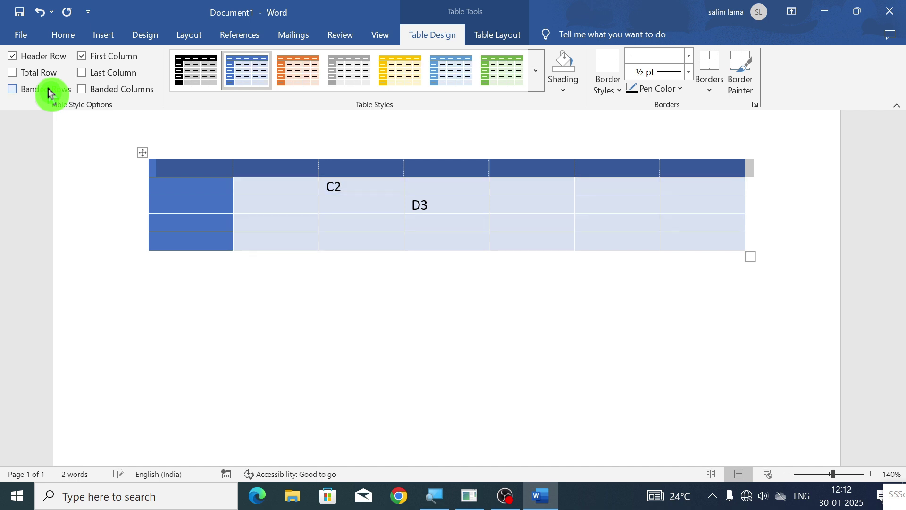
left_click(113, 64)
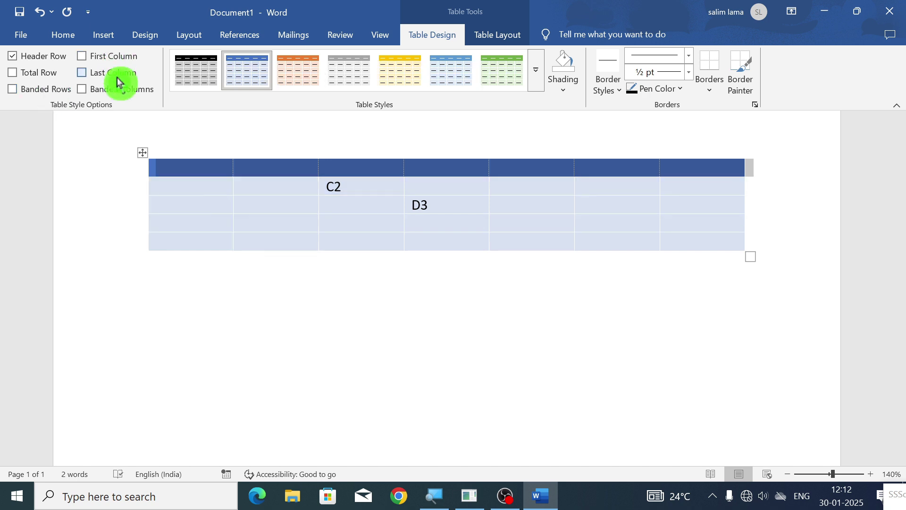
Switch the Last Column style option on and back off, and turn on Banded Columns for the table.
left_click(118, 80)
left_click(118, 81)
left_click(118, 93)
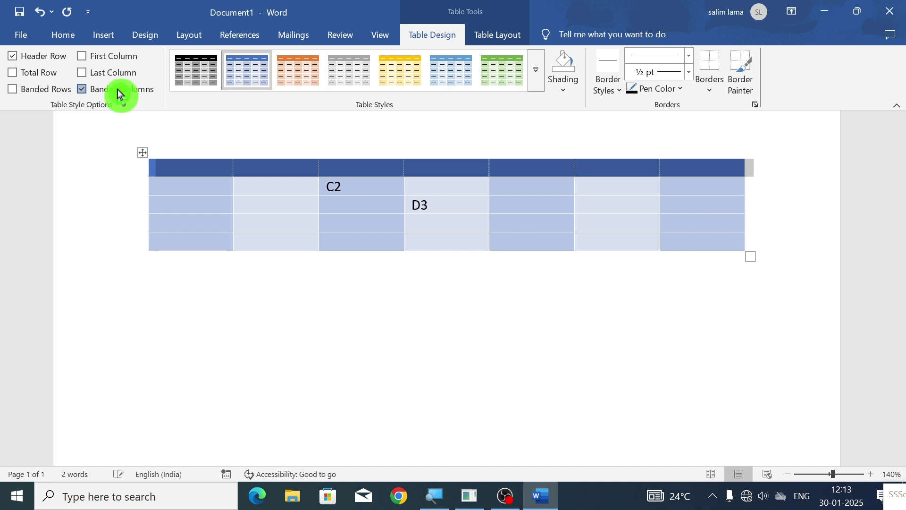
Toggle Banded Columns and Banded Rows to compare their effect on the table, leaving only Banded Columns on.
left_click(118, 93)
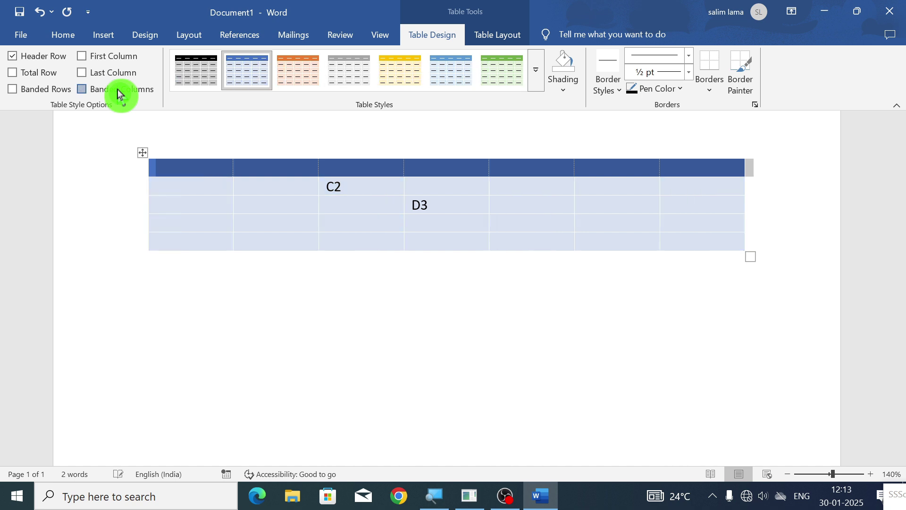
left_click(118, 94)
left_click(118, 94)
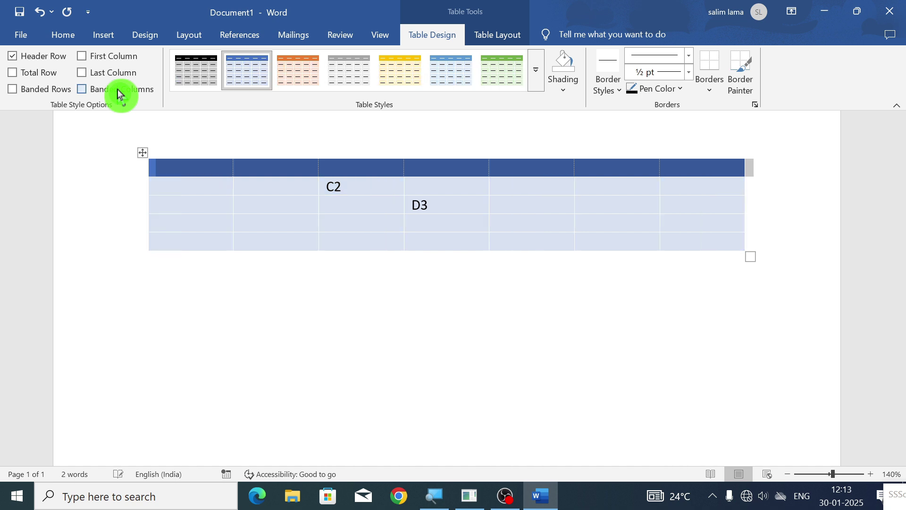
left_click(33, 89)
left_click(34, 89)
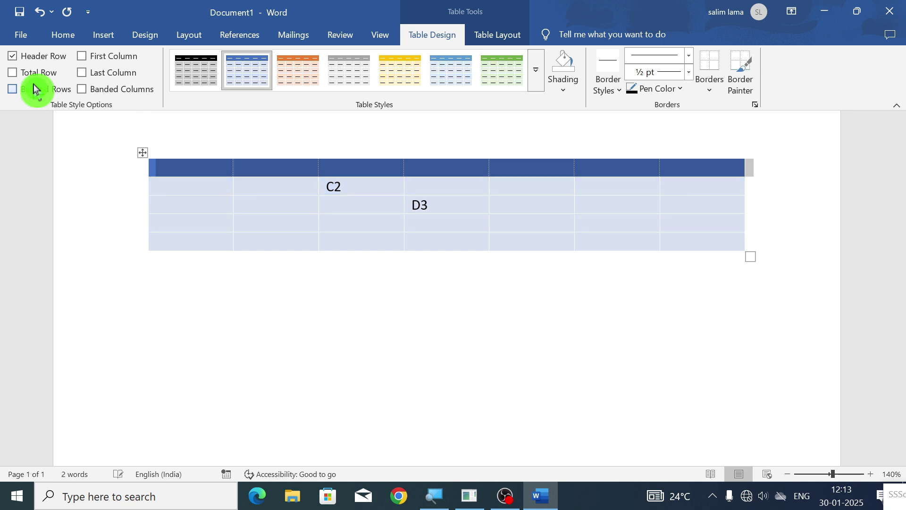
left_click(106, 90)
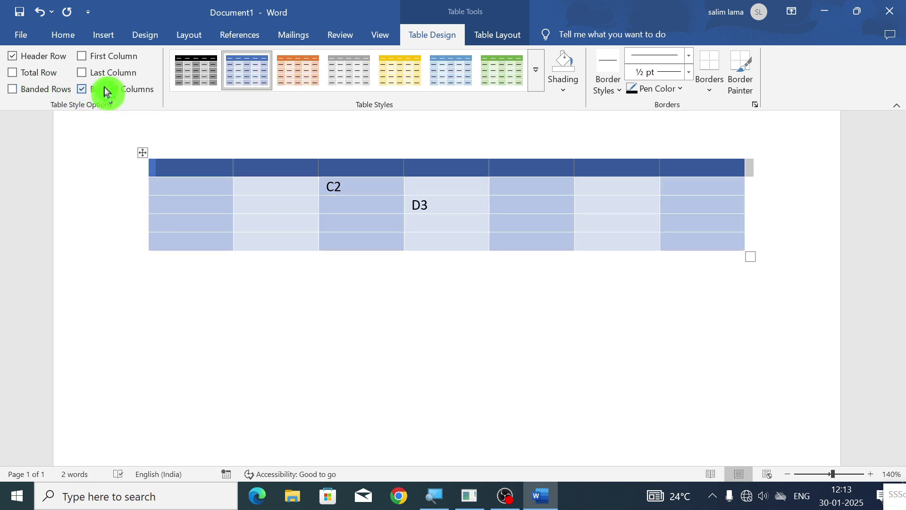
Apply the first Plain Tables style, the one with a full black grid, to the table and clear the column selection.
left_click(536, 70)
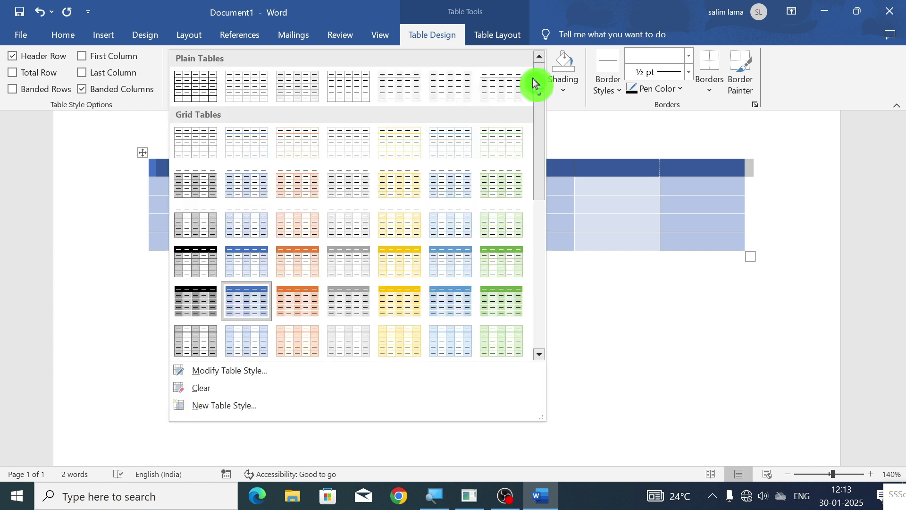
left_click(211, 93)
left_click(275, 154)
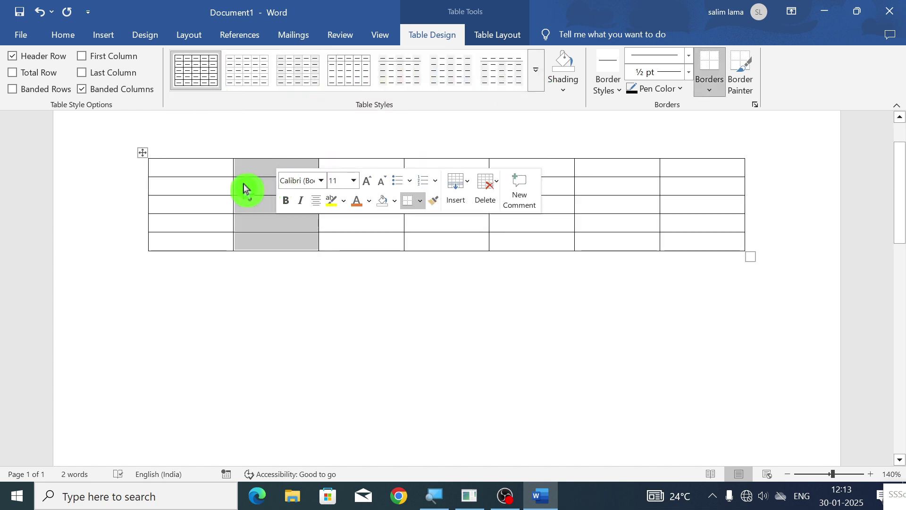
left_click(231, 184)
left_click(286, 173)
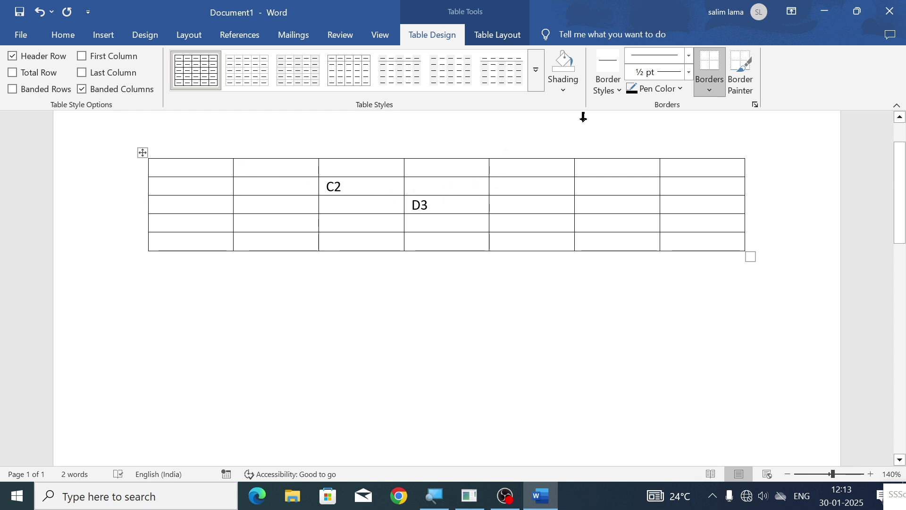
Choose the thick blue theme border style and change the border line style to the dashed line.
left_click(616, 96)
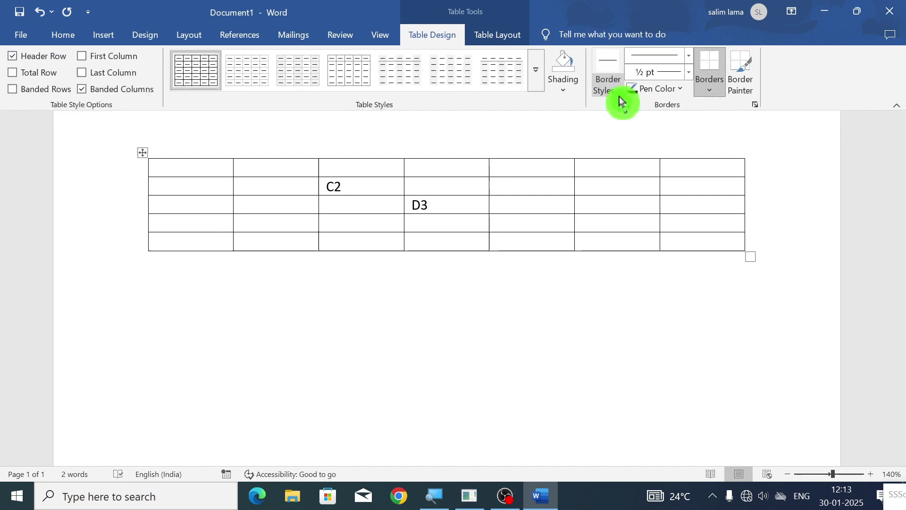
left_click(619, 96)
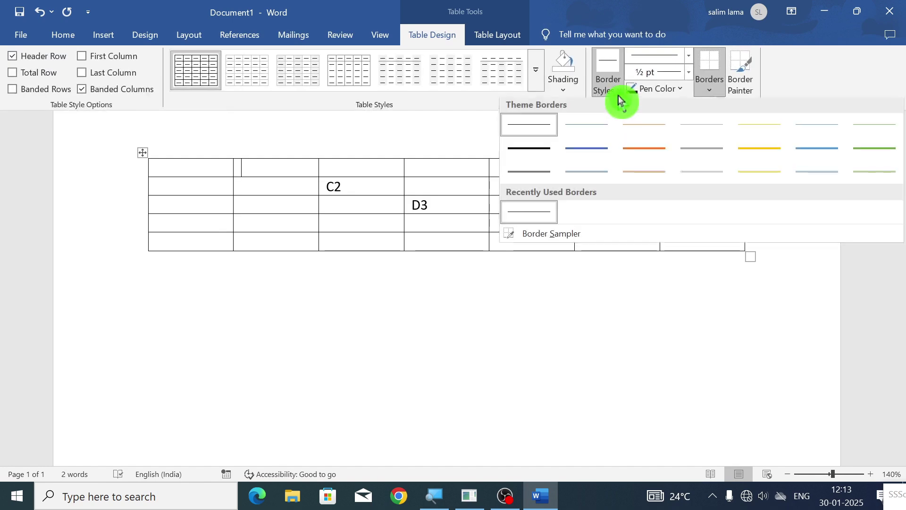
left_click(593, 151)
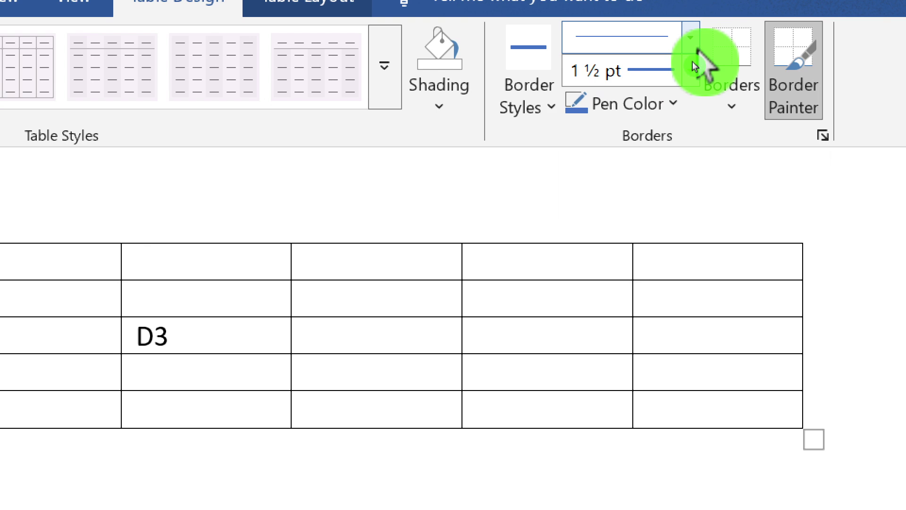
left_click(692, 61)
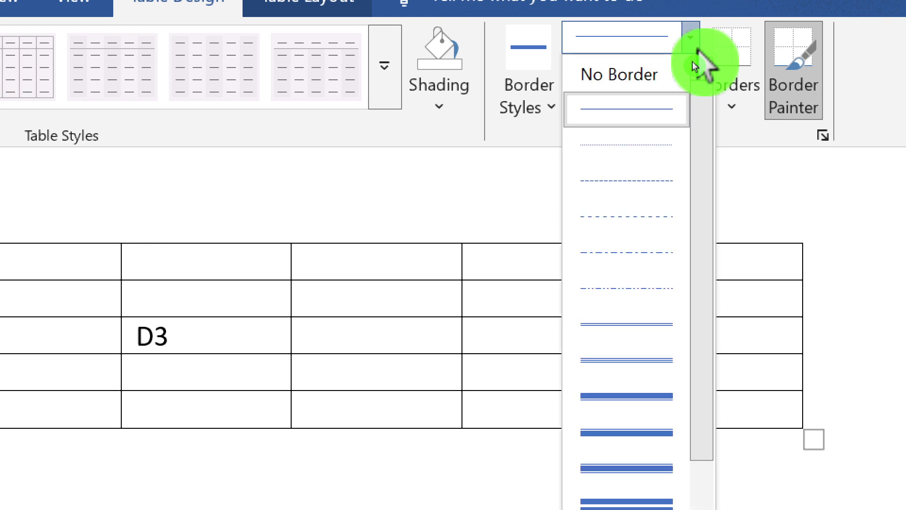
scroll(632, 415, "down", 5)
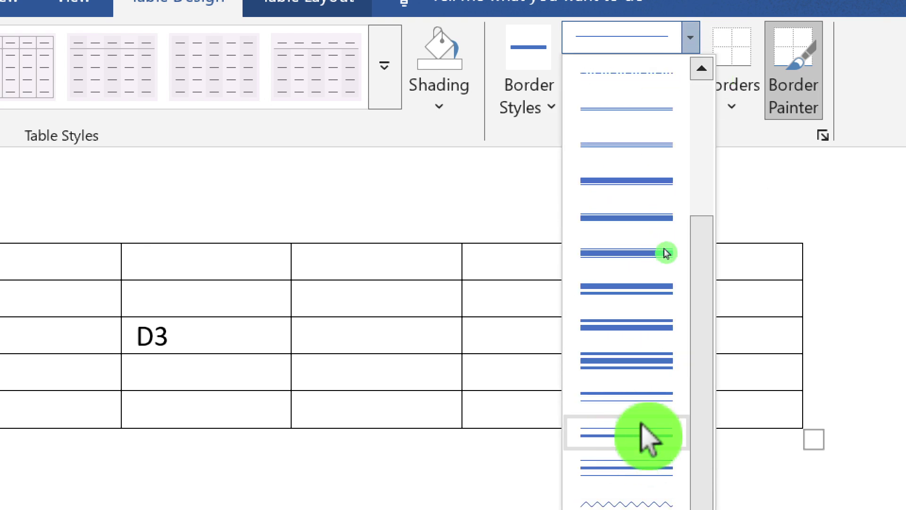
scroll(647, 432, "up", 5)
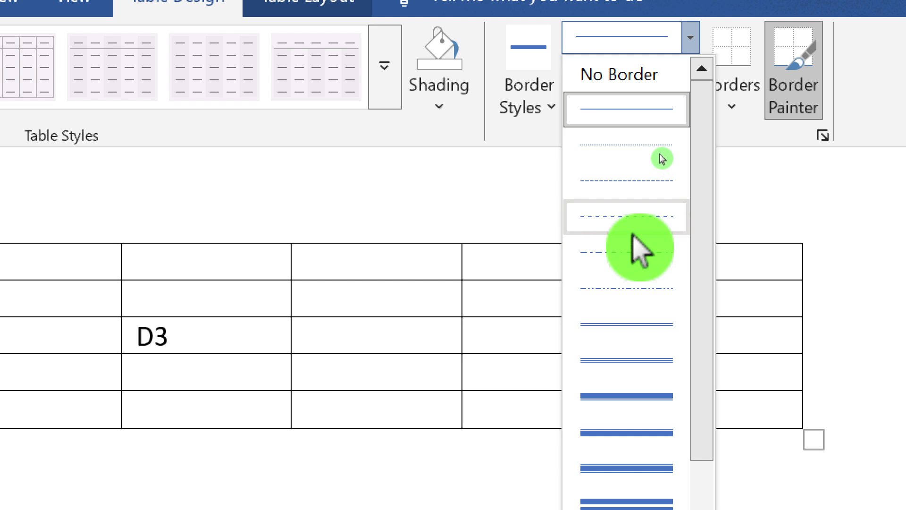
left_click(637, 218)
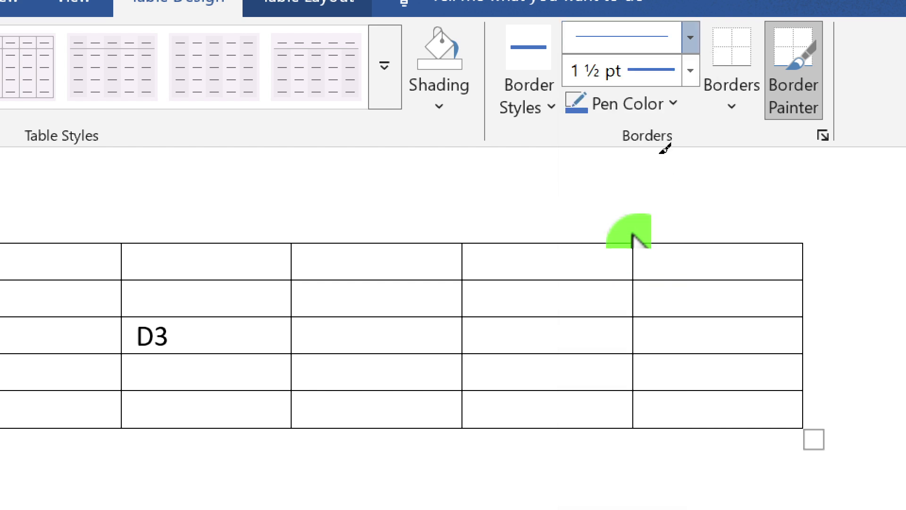
Set the border line weight to 1 pt and the pen color to orange.
left_click(690, 72)
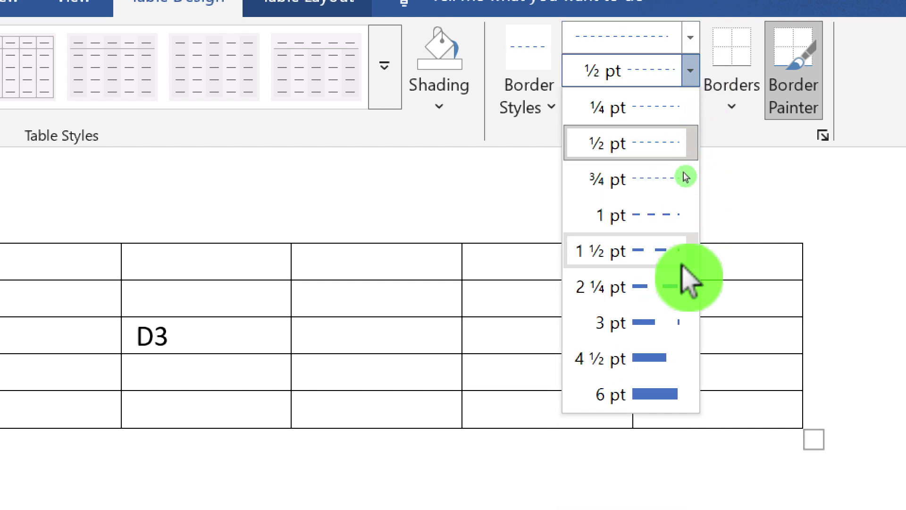
left_click(678, 225)
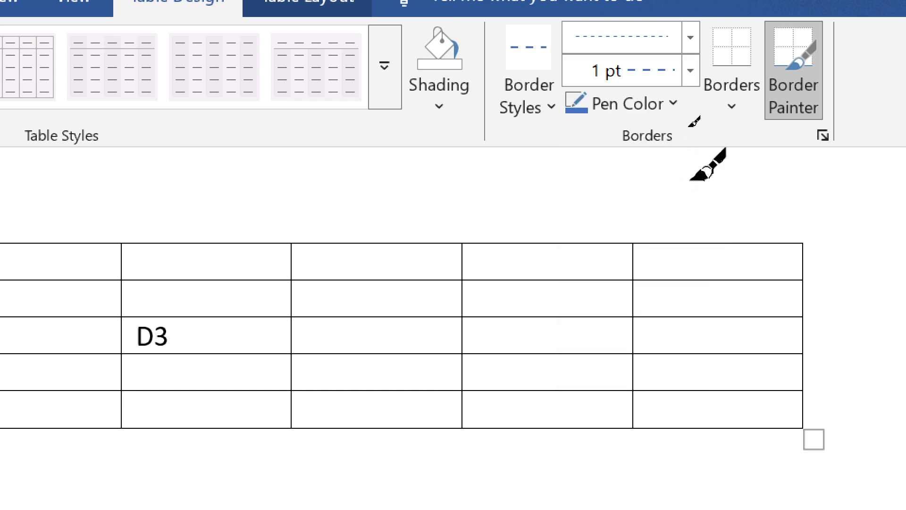
left_click(655, 114)
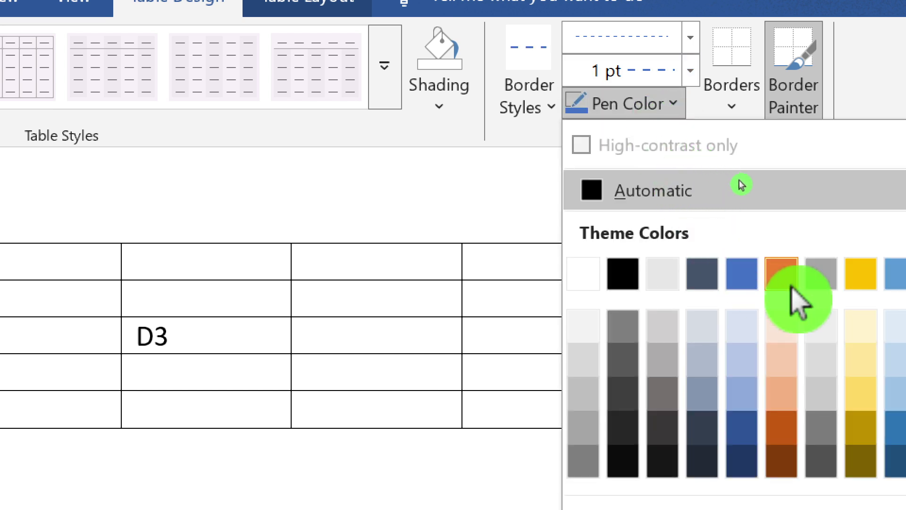
left_click(789, 283)
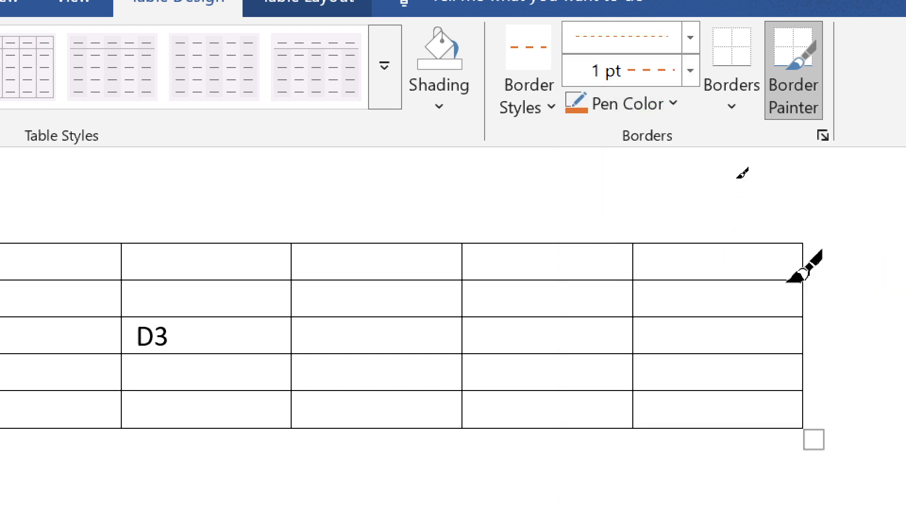
Paint orange dashed borders along the top of columns four to seven and below the first row in columns five and six.
left_click(795, 118)
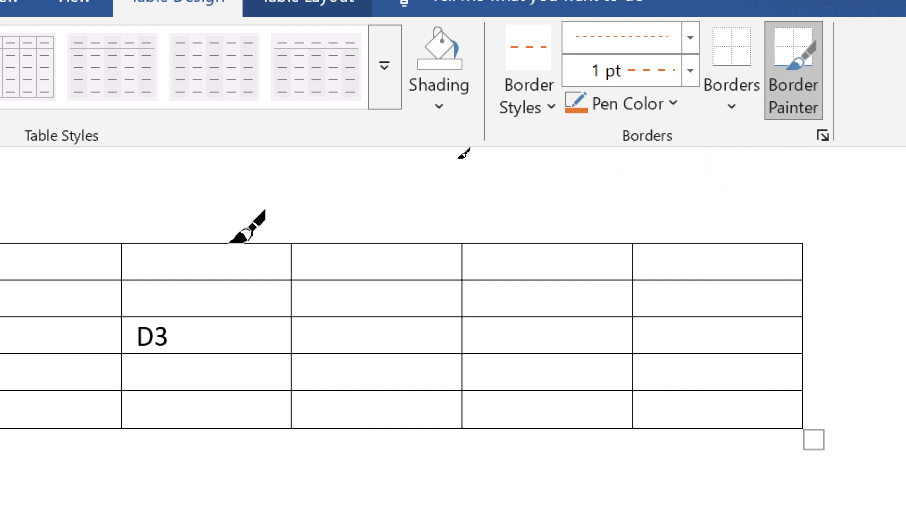
mouse_move(239, 242)
left_mouse_down()
mouse_move(394, 238)
mouse_move(408, 259)
left_mouse_up()
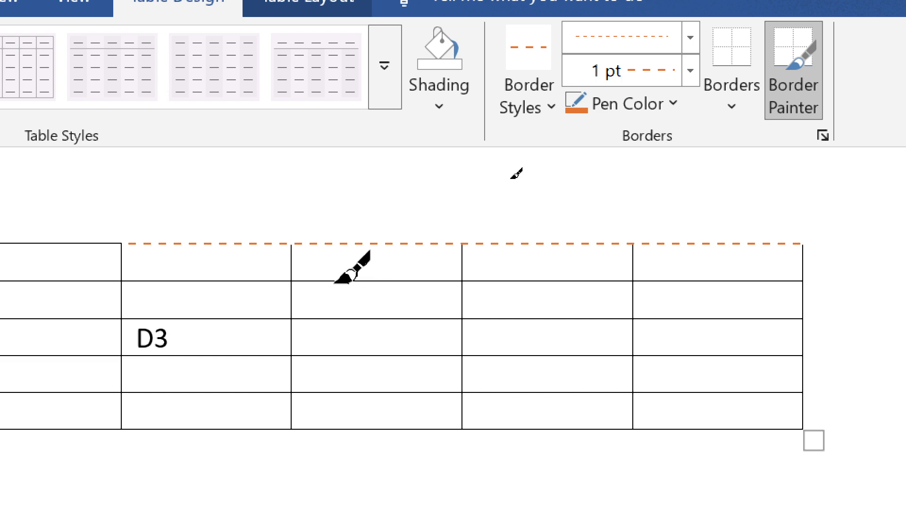
left_click(415, 281)
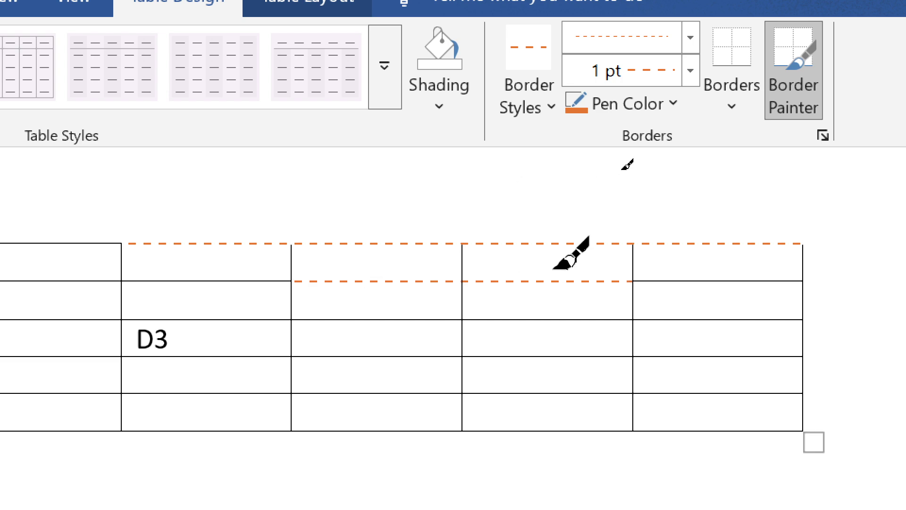
Change the pen color to blue and paint dashed borders below row one's last cell and row two's last two cells.
left_click(636, 105)
left_click(750, 285)
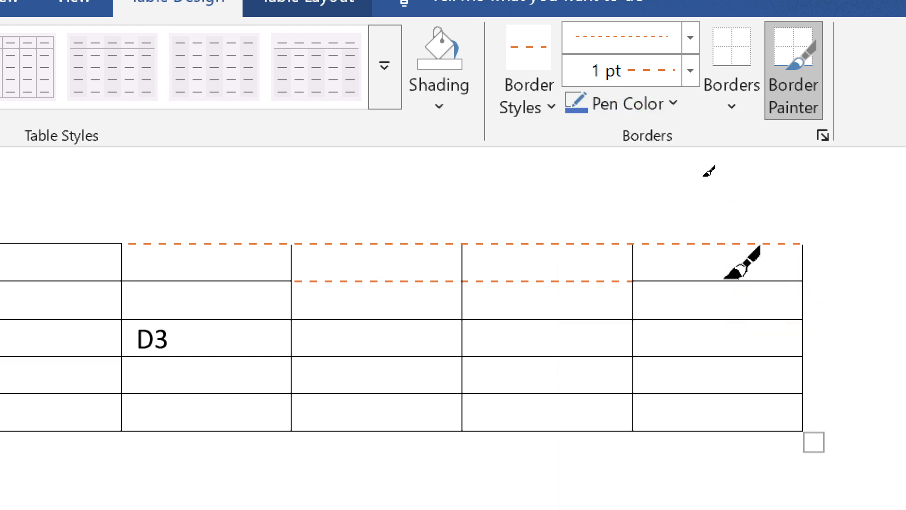
left_click(670, 281)
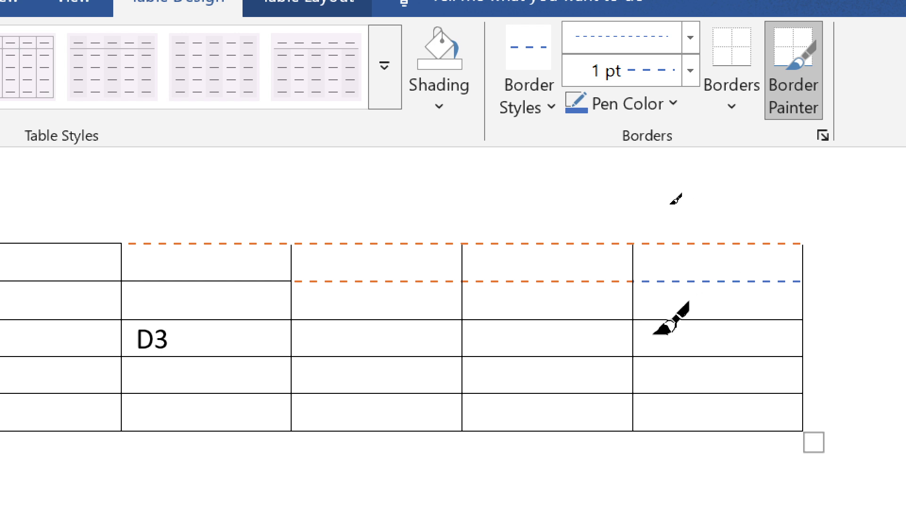
left_click(655, 319)
left_click(533, 320)
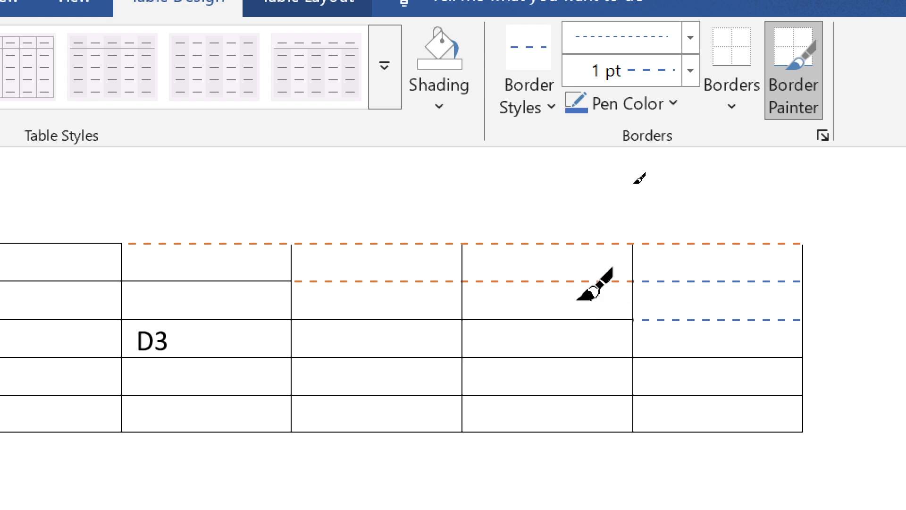
Choose the thick orange theme border style, paint it below row three's last two cells, and turn off Border Painter.
left_click(519, 110)
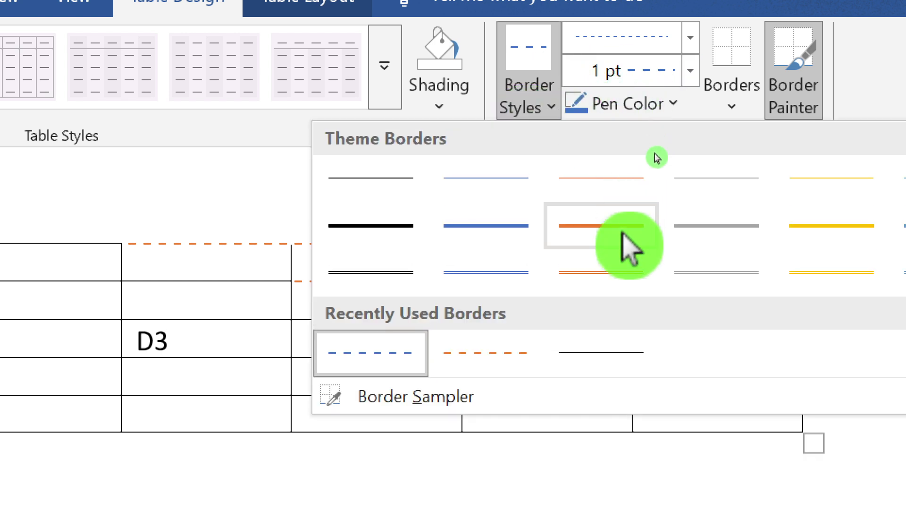
left_click(621, 234)
left_click_drag(494, 361, 678, 360)
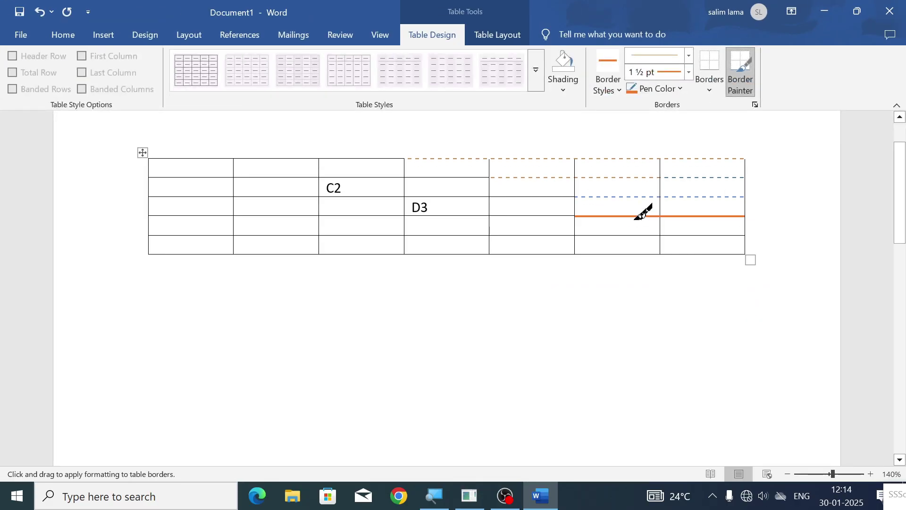
left_click(739, 97)
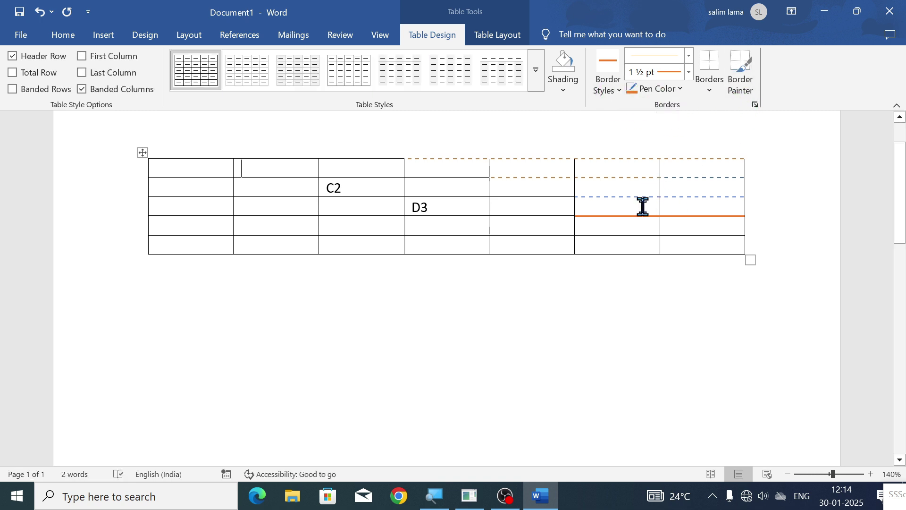
Select the whole table, review the available border types, and return to the D3 cell.
left_click(140, 154)
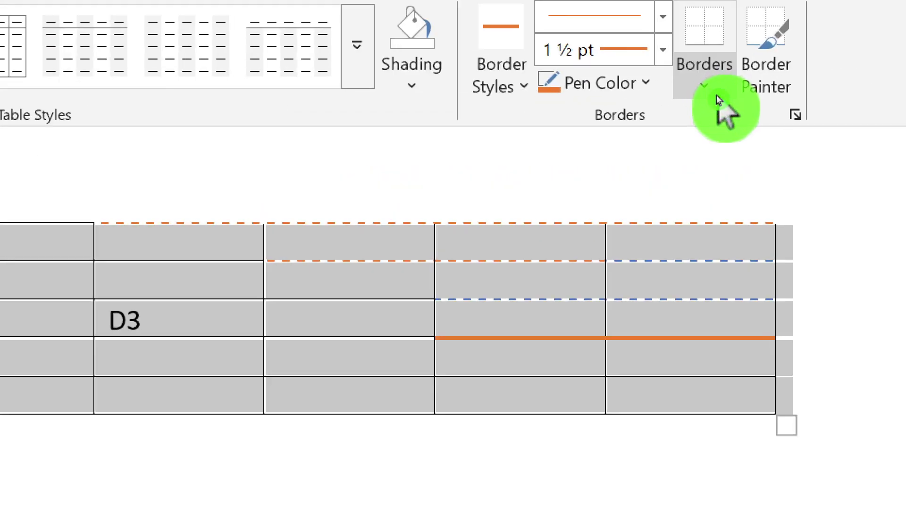
left_click(716, 96)
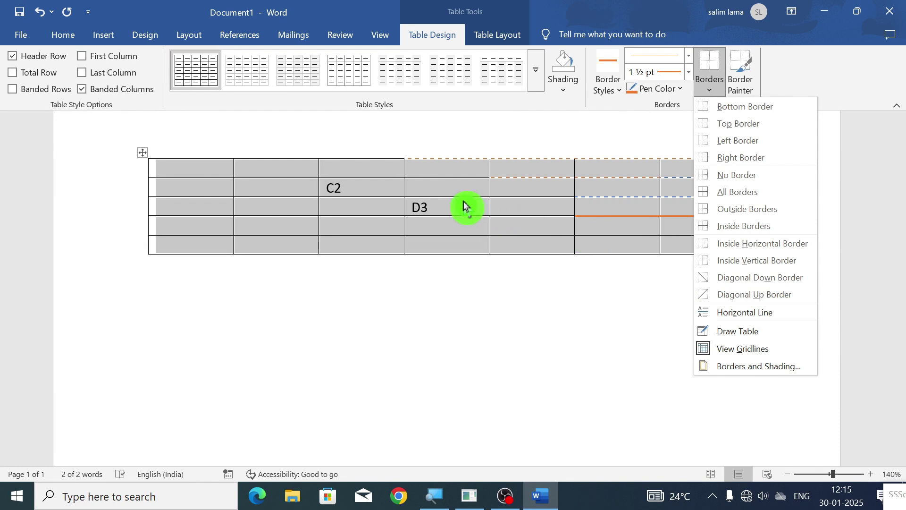
left_click(464, 205)
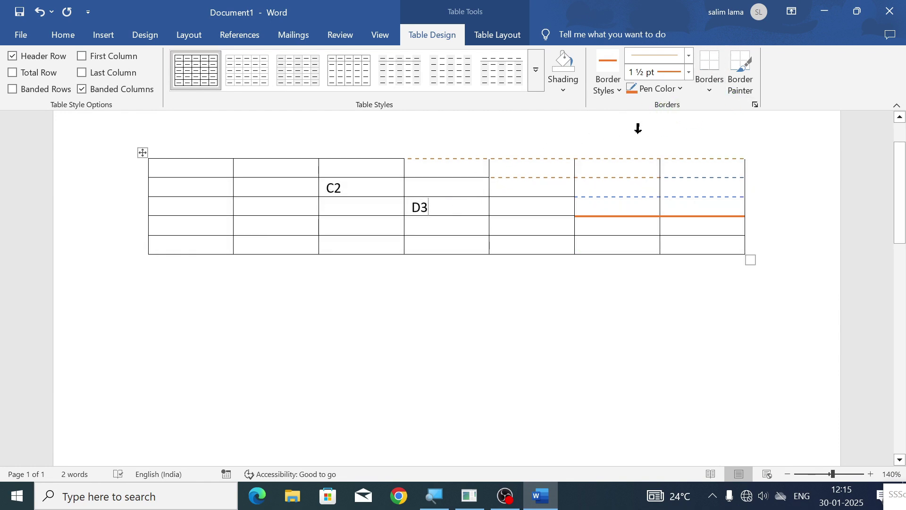
Insert a horizontal line below the text in the D3 cell using the Horizontal Line border option.
left_click(714, 89)
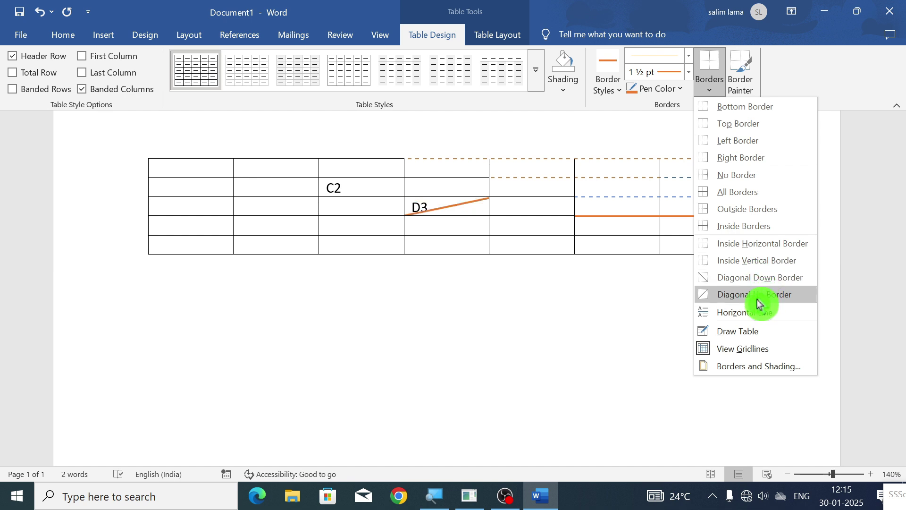
left_click(777, 316)
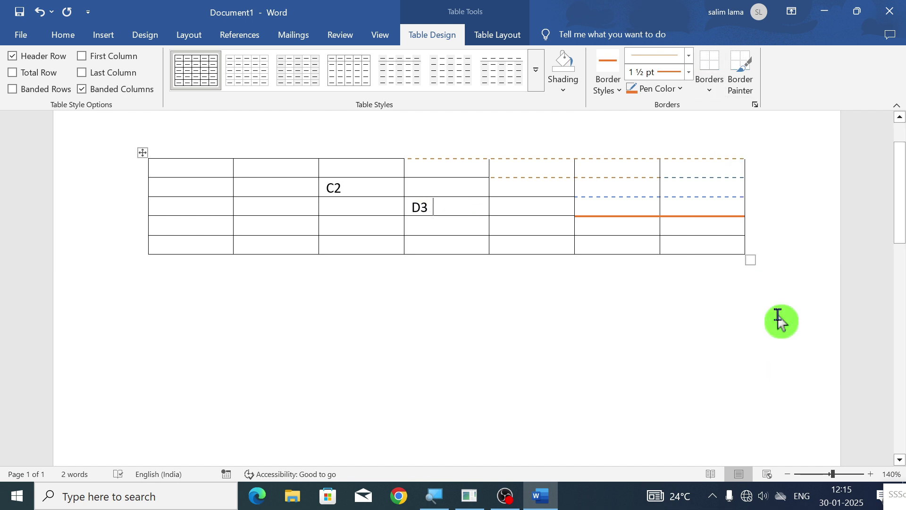
left_click(465, 231)
key("Return")
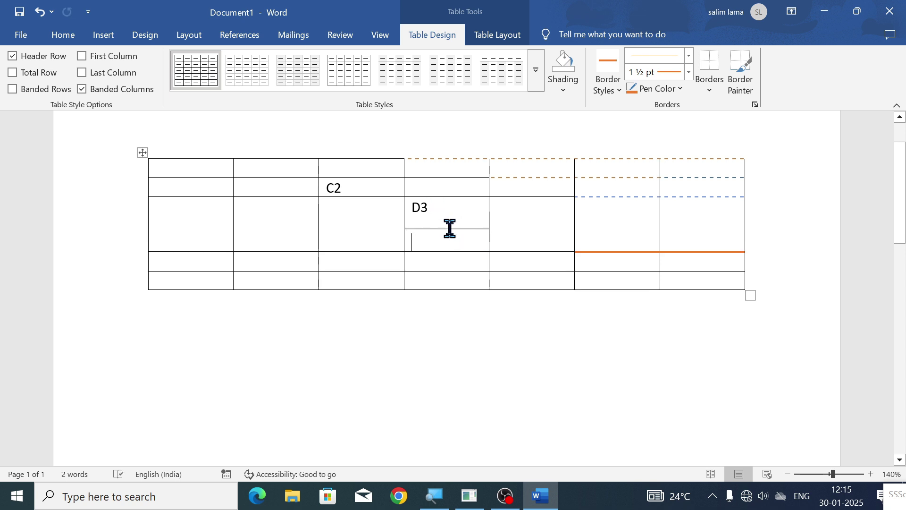
left_click(718, 96)
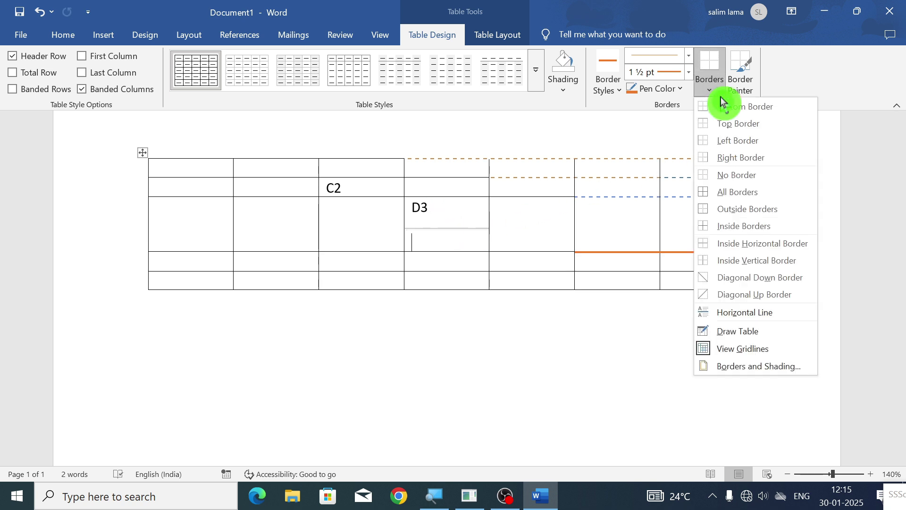
left_click(721, 100)
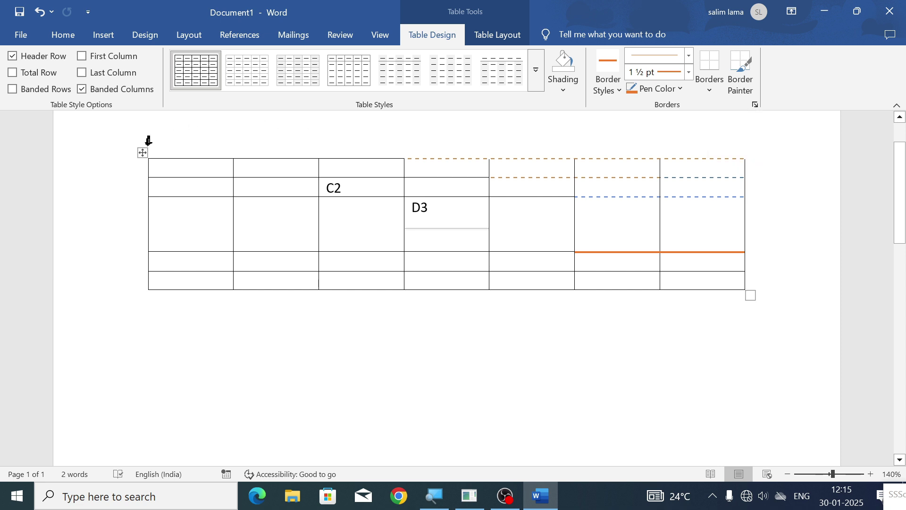
Apply orange 1 ½ pt Inside Borders to the whole table and deselect it.
left_click(142, 152)
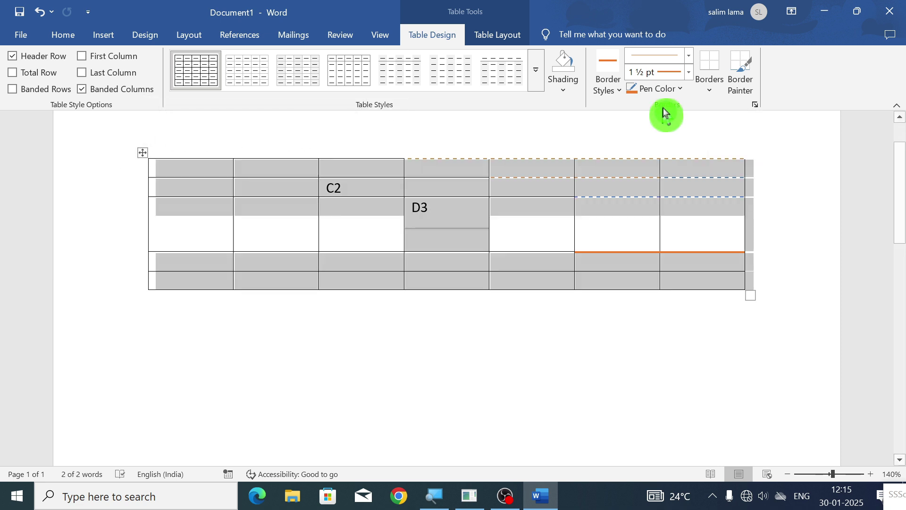
left_click(708, 92)
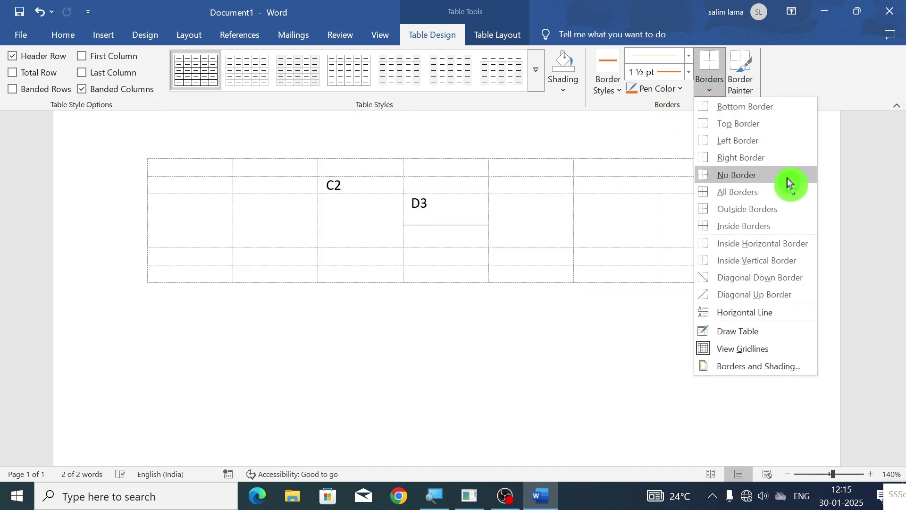
left_click(778, 228)
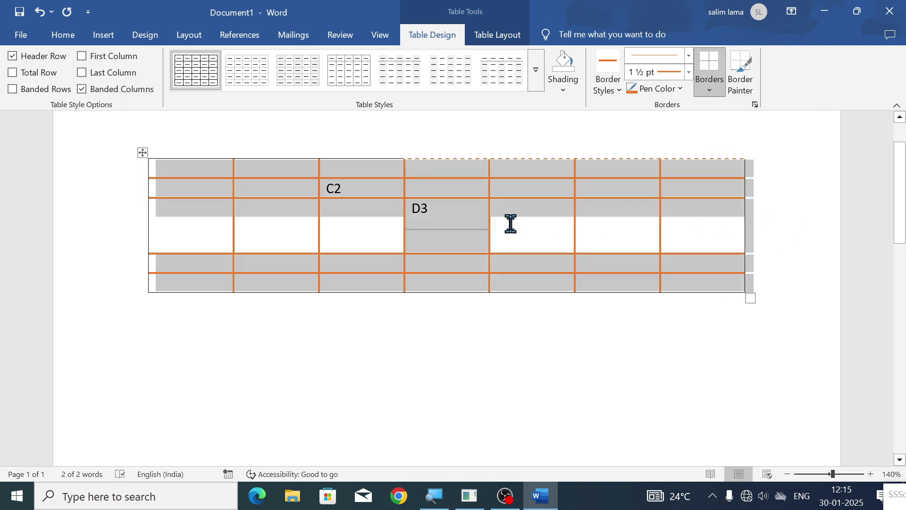
left_click(504, 206)
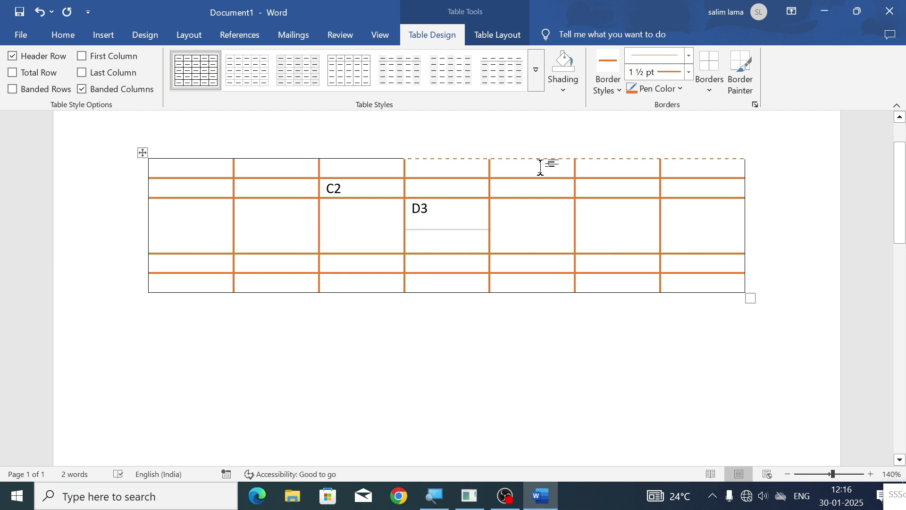
Shade the first row's fifth cell light blue and its sixth cell light gold.
left_click(572, 92)
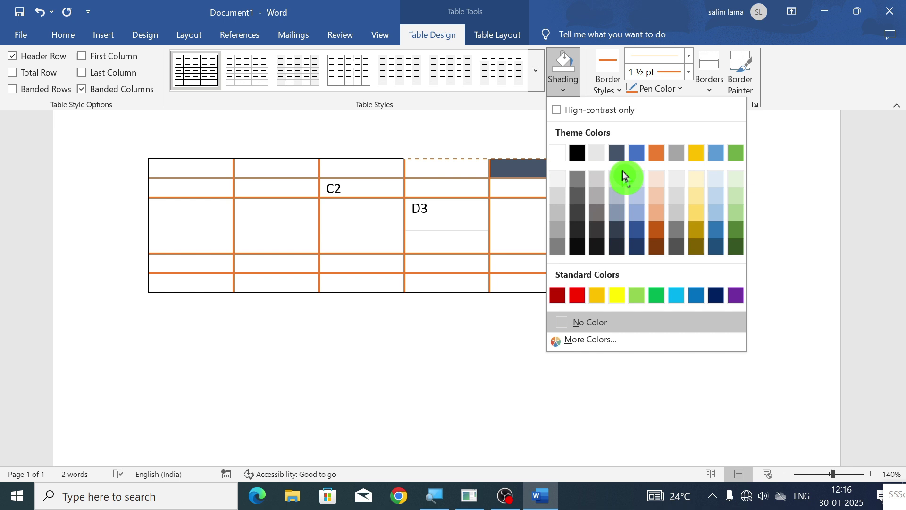
left_click(637, 196)
left_click(573, 93)
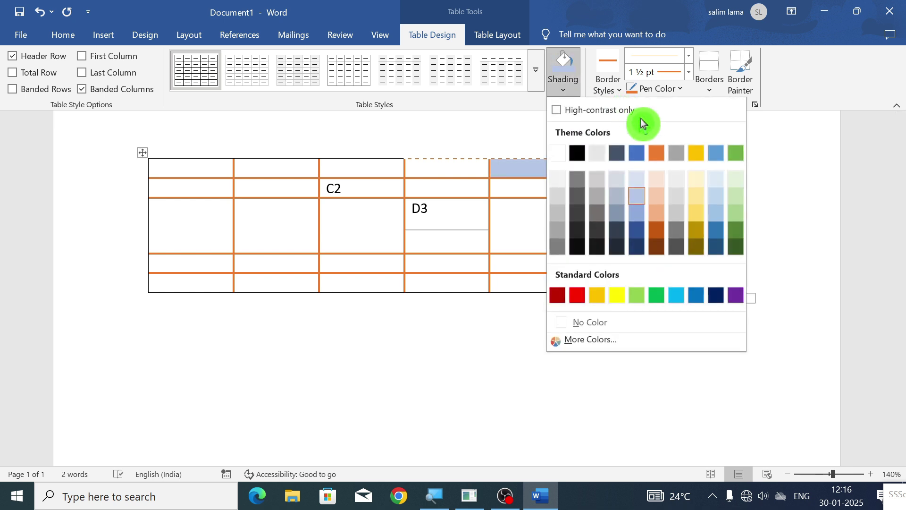
left_click(703, 190)
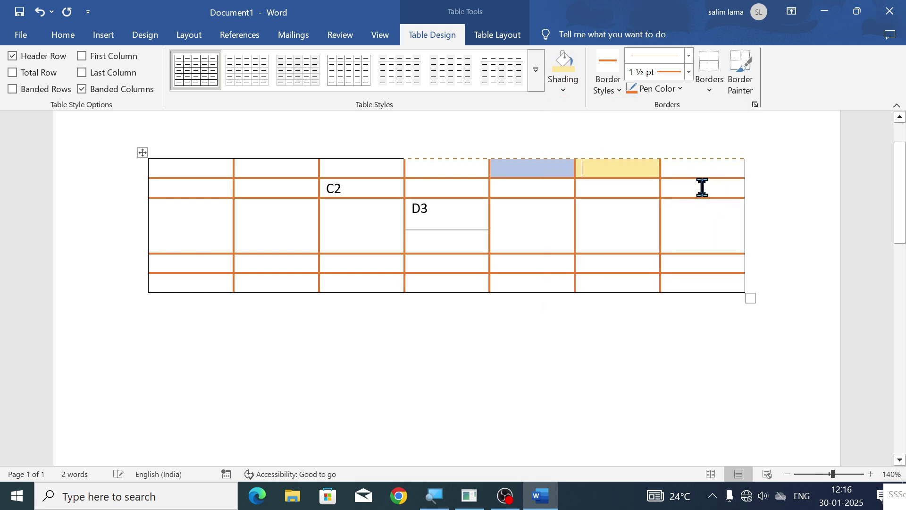
Shade the table's first, third, fifth and seventh columns light gold.
left_click(190, 142)
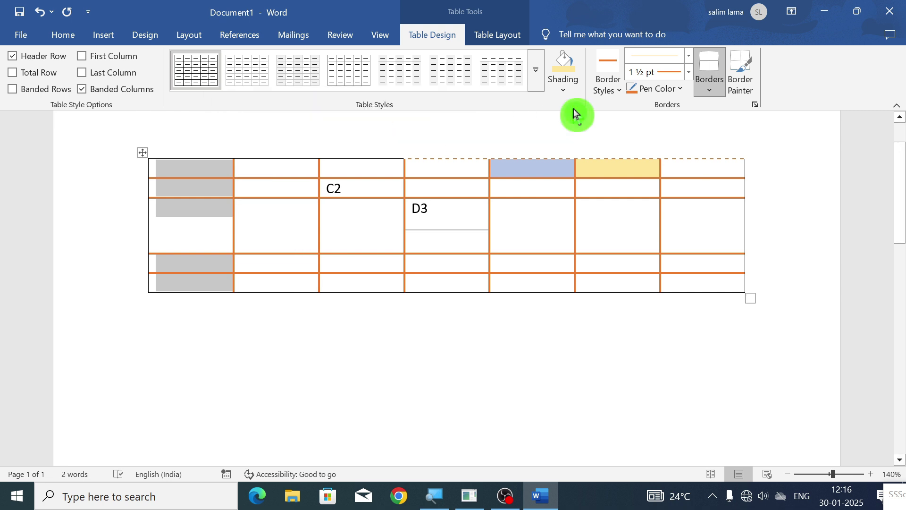
left_click(562, 91)
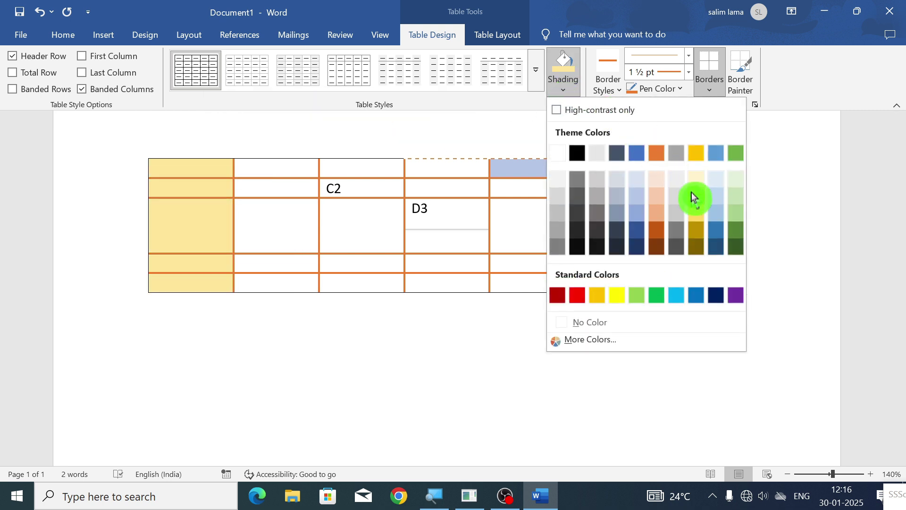
left_click(692, 198)
left_click(387, 141)
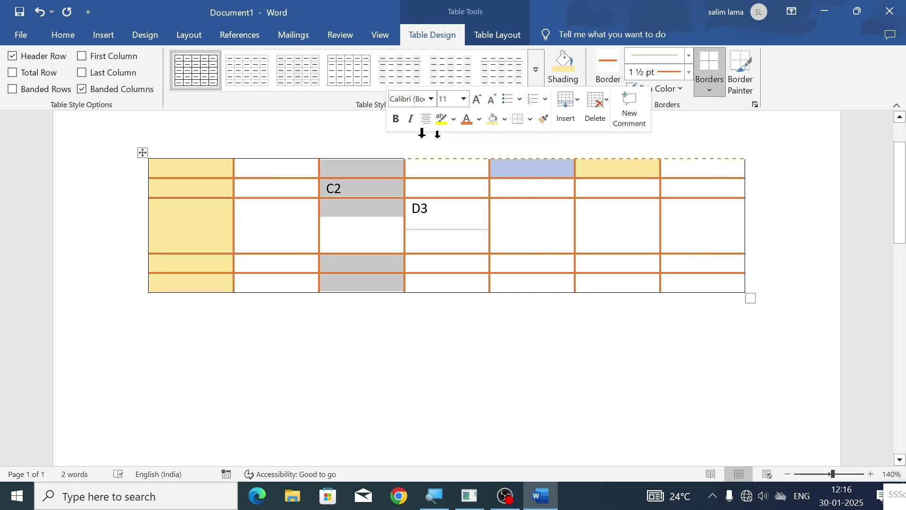
left_click(565, 83)
left_click(526, 141)
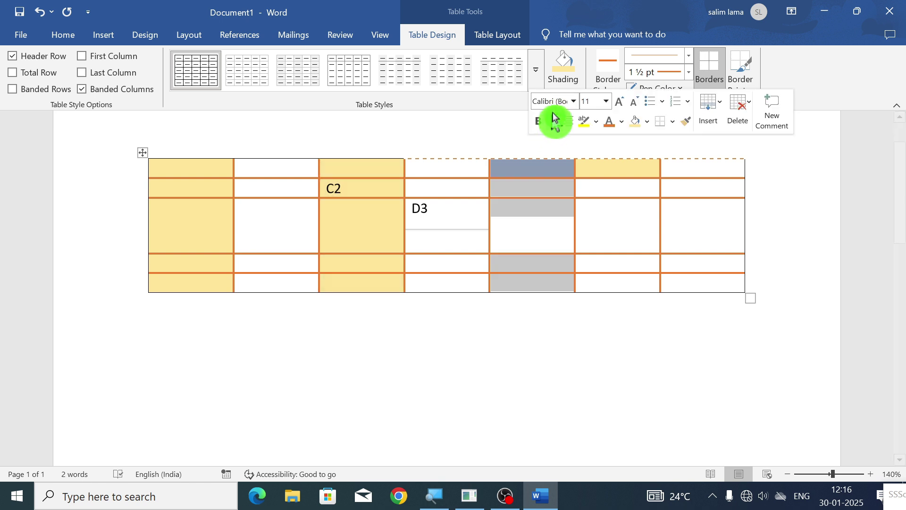
left_click(561, 73)
left_click(694, 134)
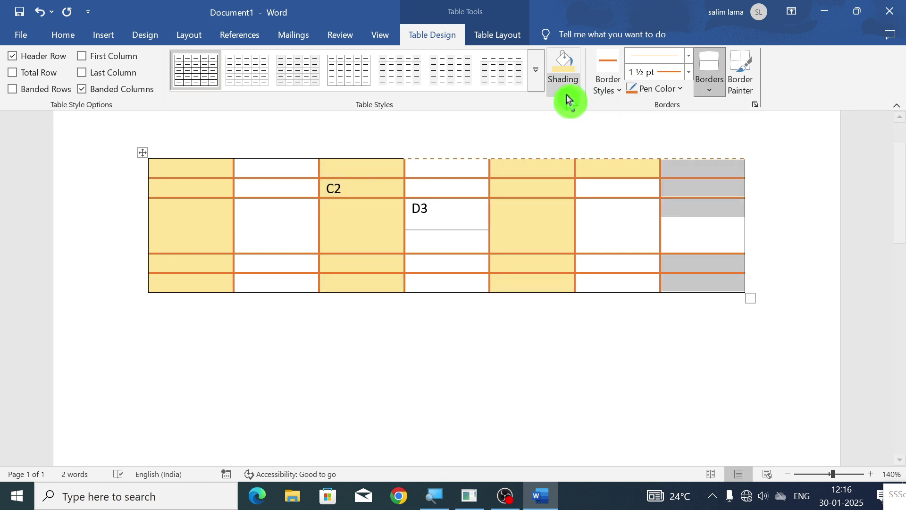
left_click(560, 71)
left_click(489, 203)
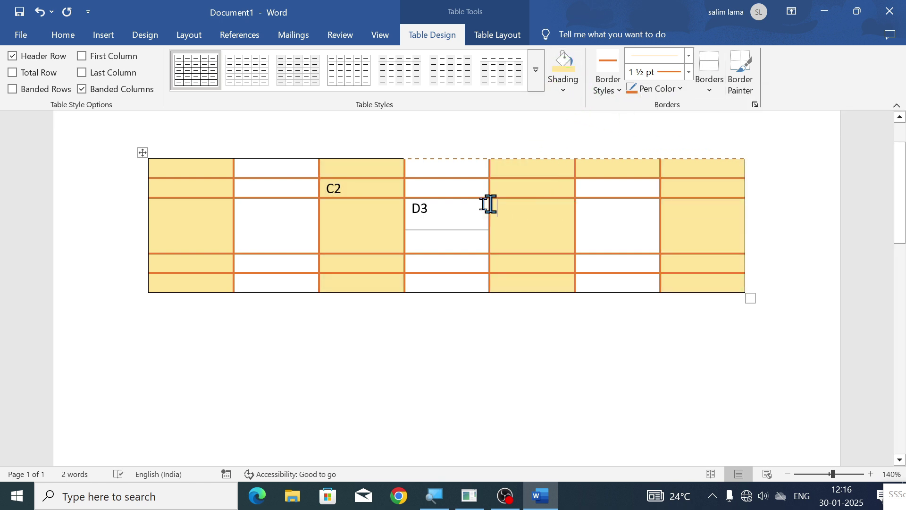
Shade the table's first row black and its last row blue.
left_click(96, 177)
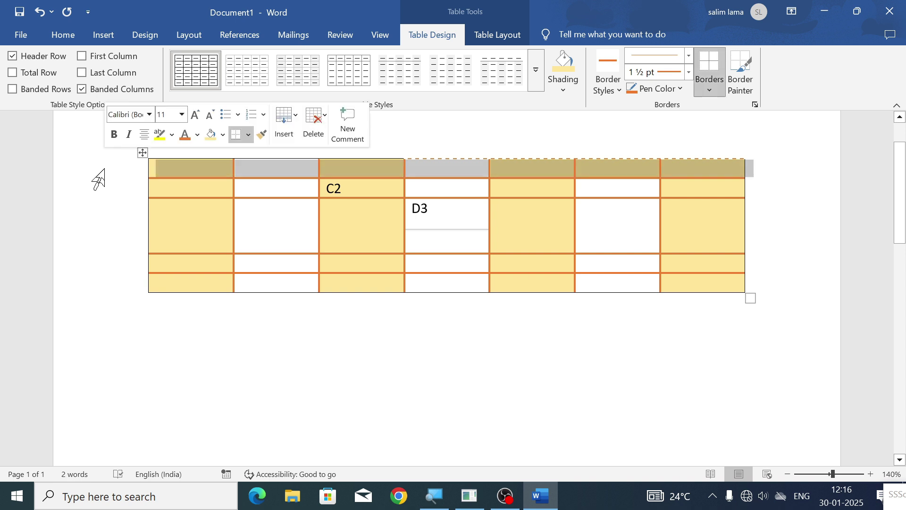
left_click(562, 87)
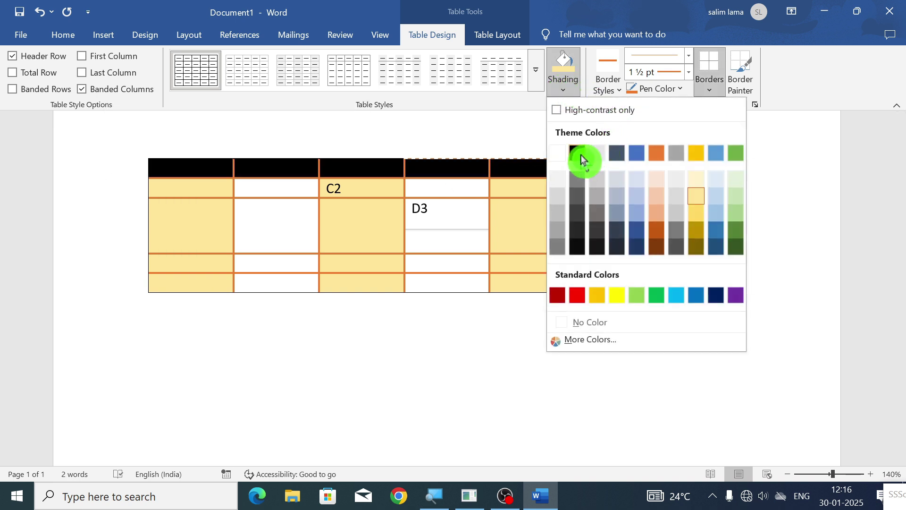
left_click(579, 153)
left_click(568, 214)
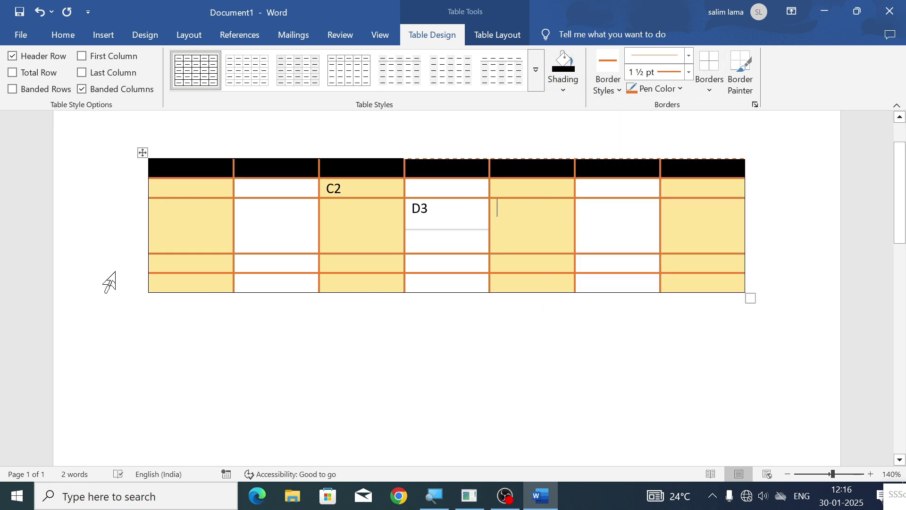
left_click(107, 285)
left_click(565, 92)
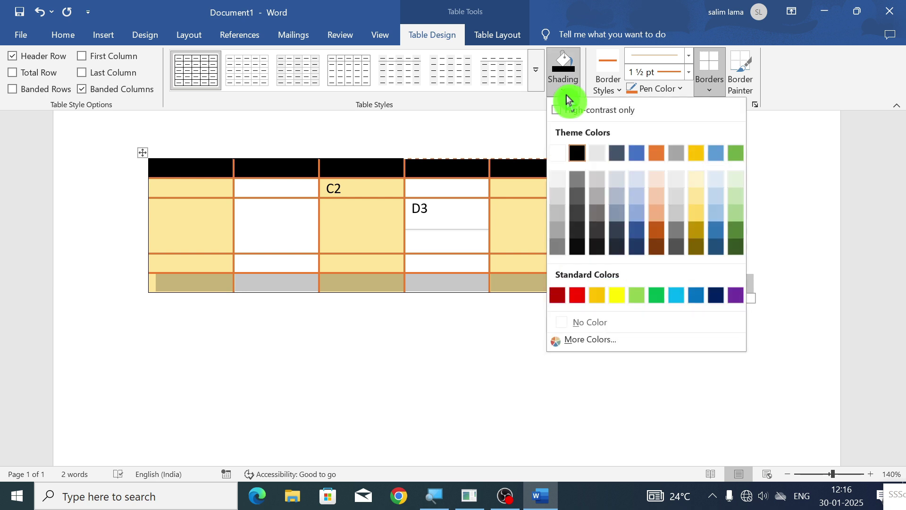
left_click(636, 153)
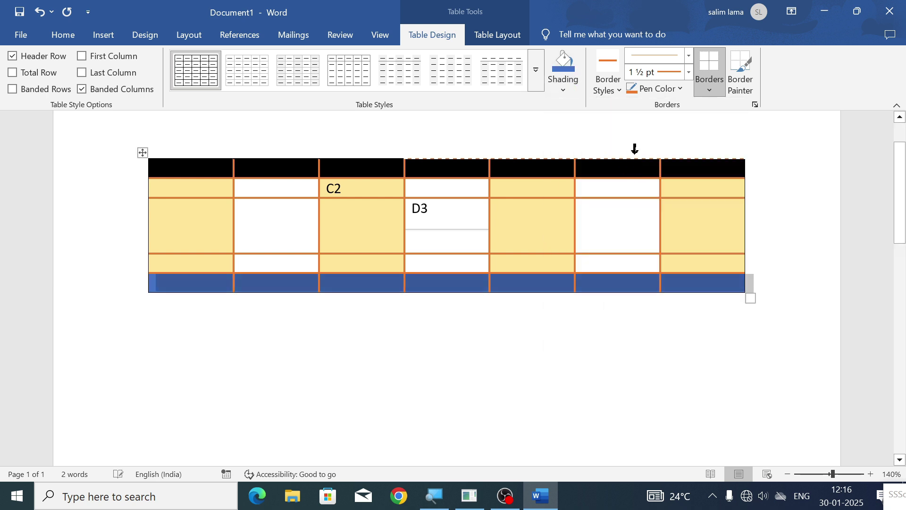
left_click(627, 215)
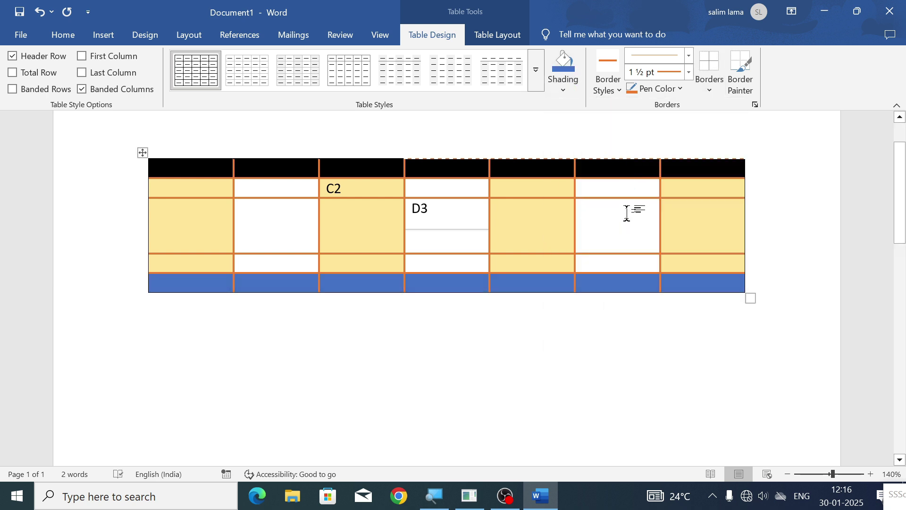
Try shading the whole table light gold and undo that shading.
left_click(144, 152)
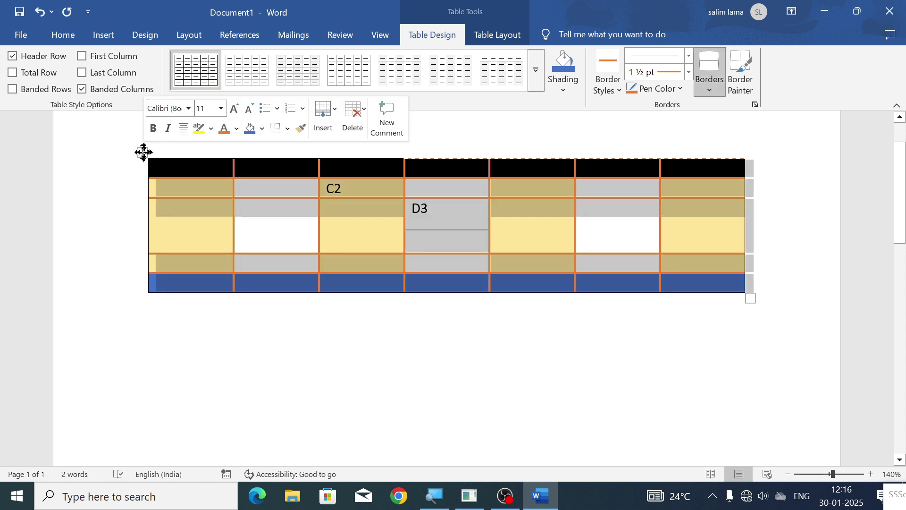
left_click(565, 96)
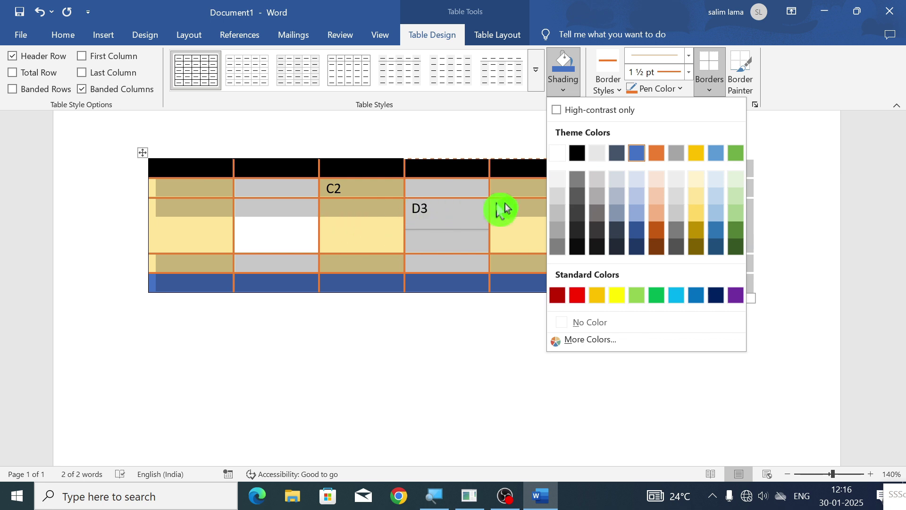
left_click(696, 203)
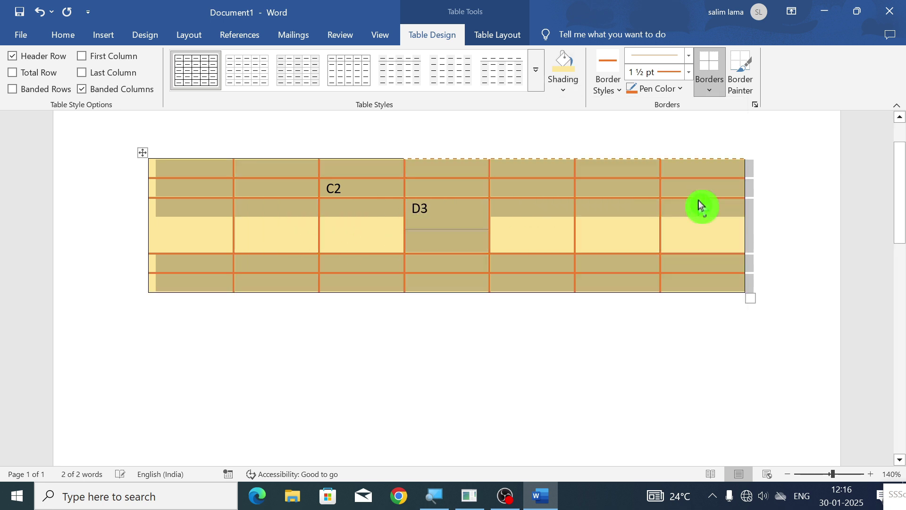
left_click(633, 228)
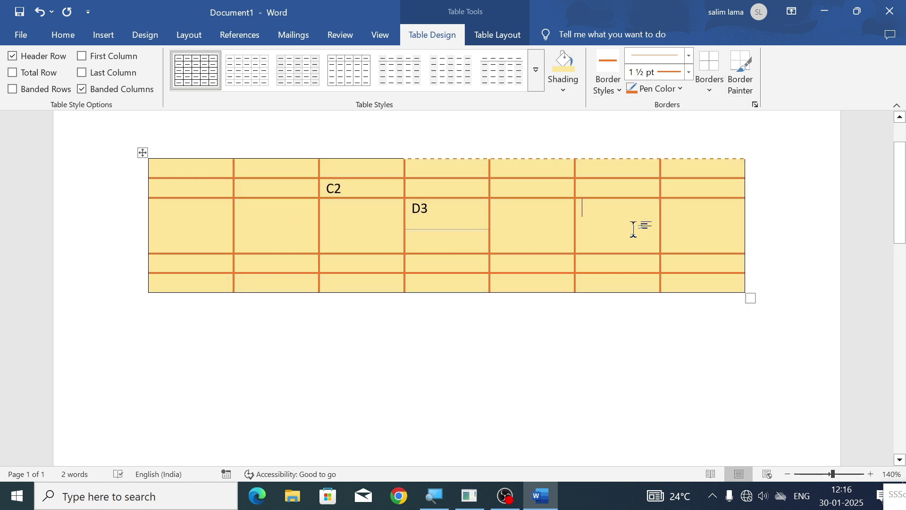
key("ctrl+z")
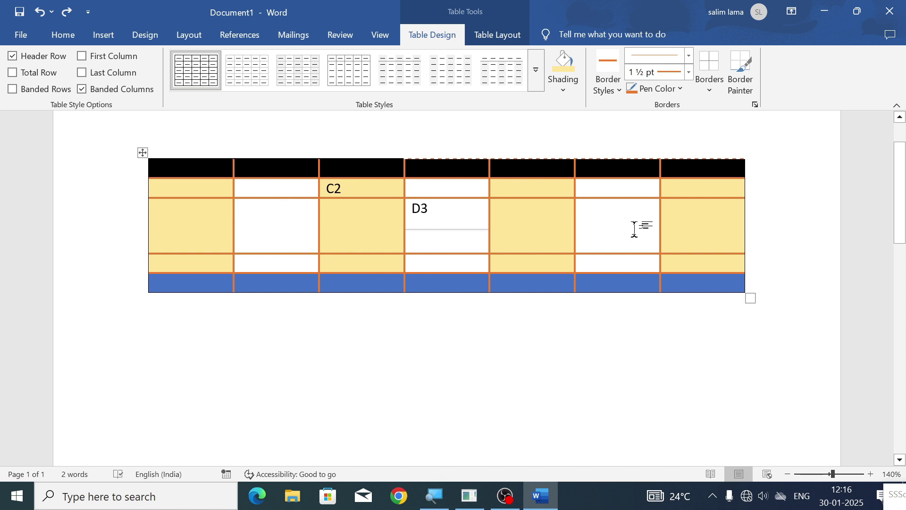
scroll(634, 229, "up", 1)
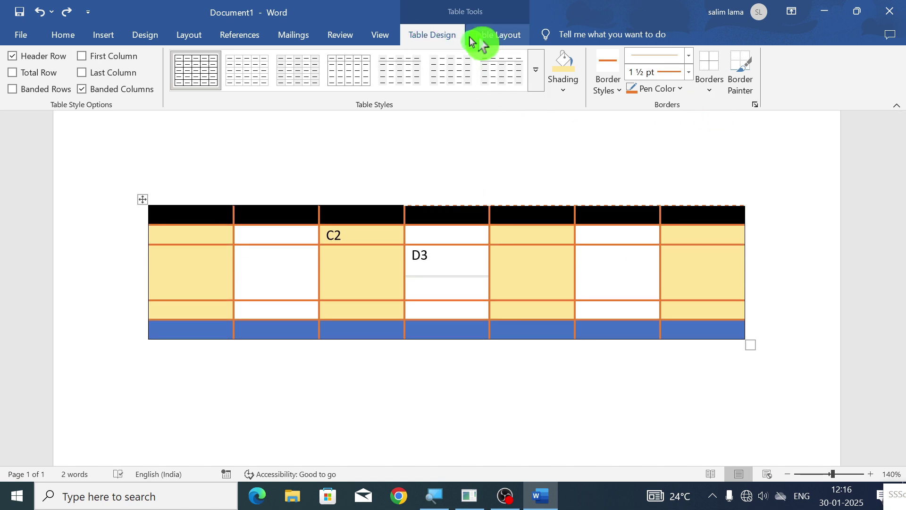
left_click(495, 364)
left_click(497, 308)
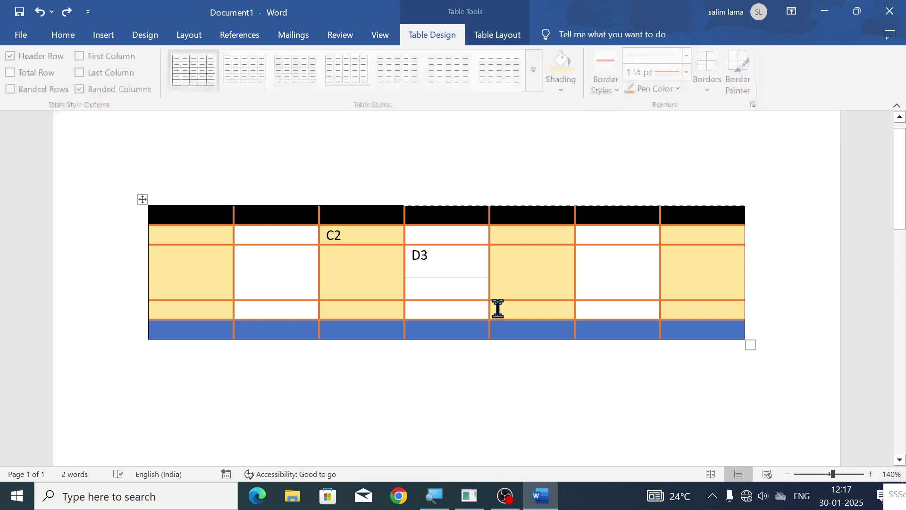
left_click(492, 45)
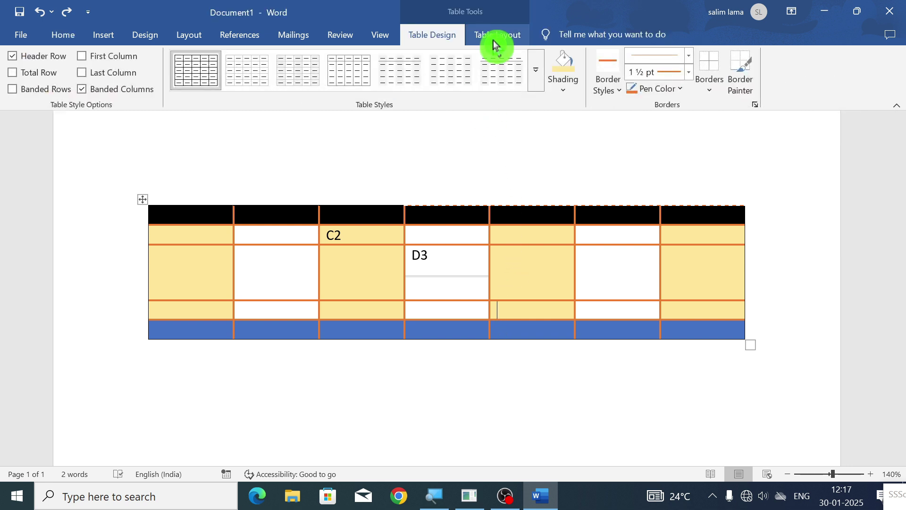
left_click(446, 41)
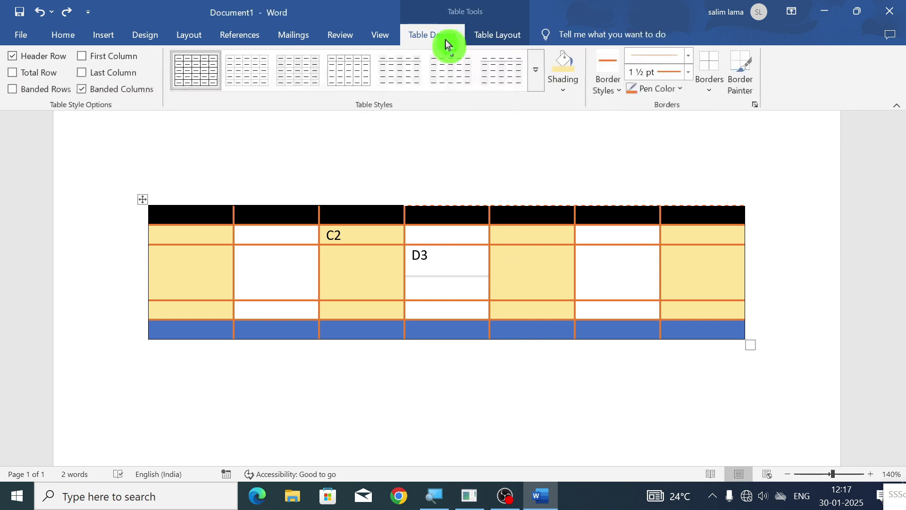
Select the whole table and apply the plain black grid table style.
left_click(140, 198)
left_click(194, 69)
Look at the table's Select option and select the first five columns one after another directly in the table.
left_click(47, 64)
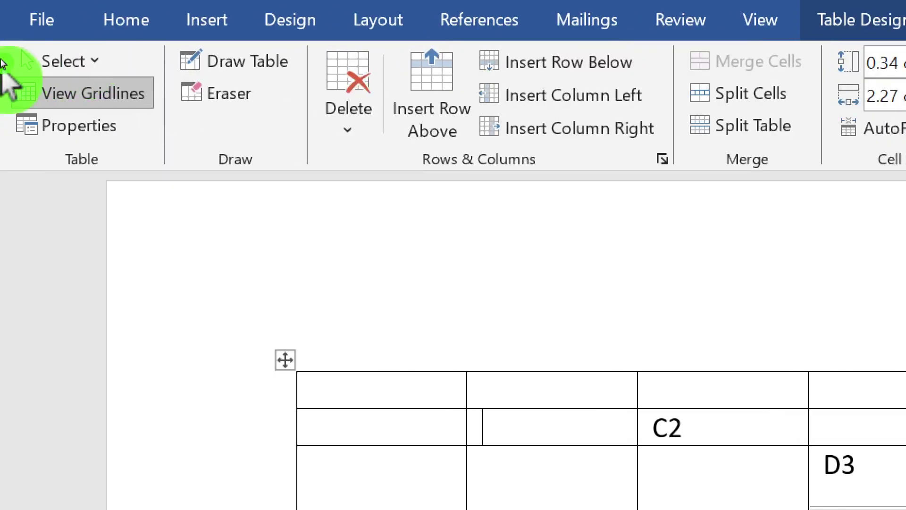
left_click(56, 66)
left_click(57, 66)
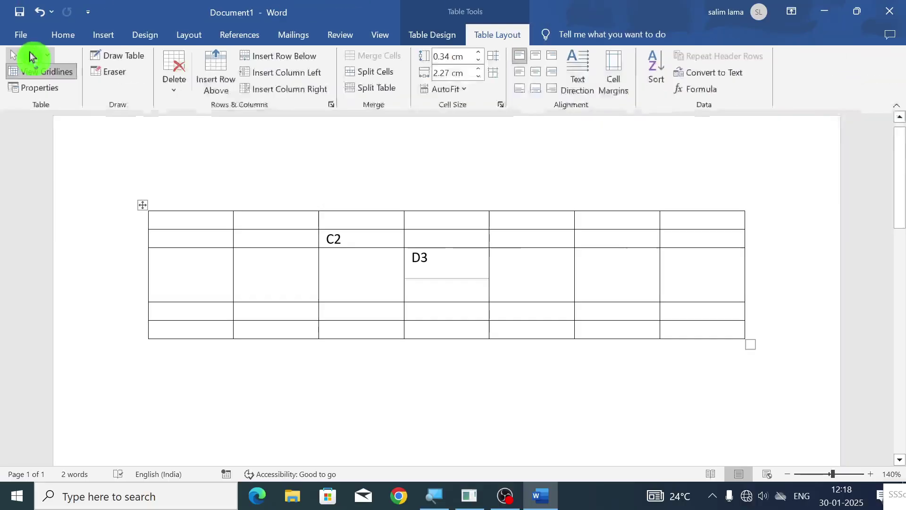
left_click(226, 179)
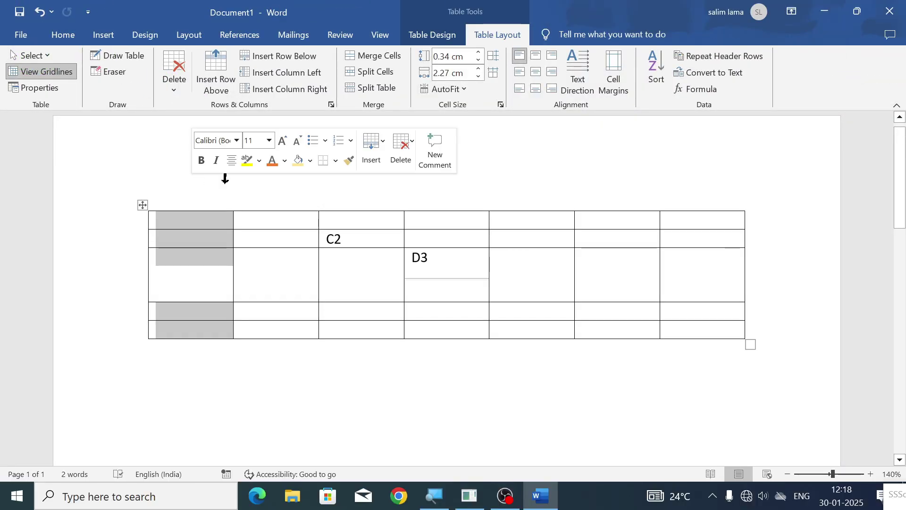
left_click(282, 184)
left_click(354, 188)
left_click(410, 194)
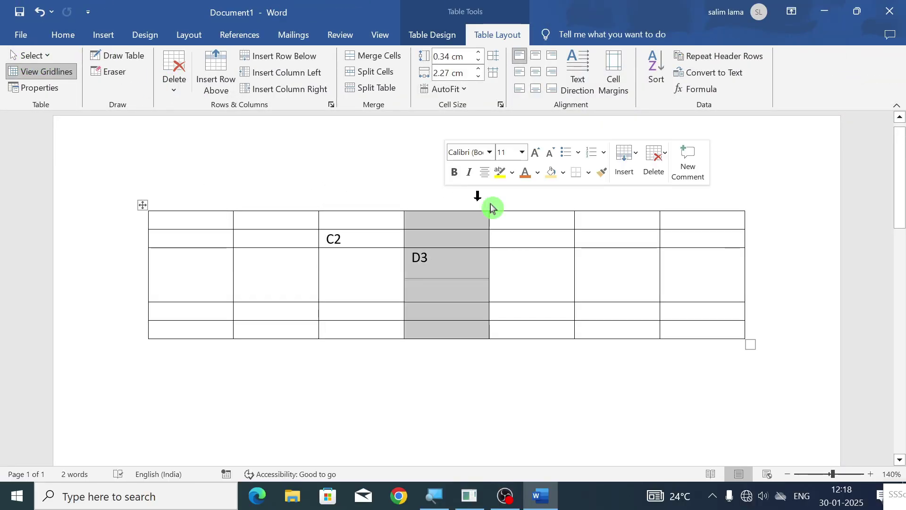
left_click(515, 195)
Select each of the five table rows in turn and place the cursor in the first cell.
left_click(101, 220)
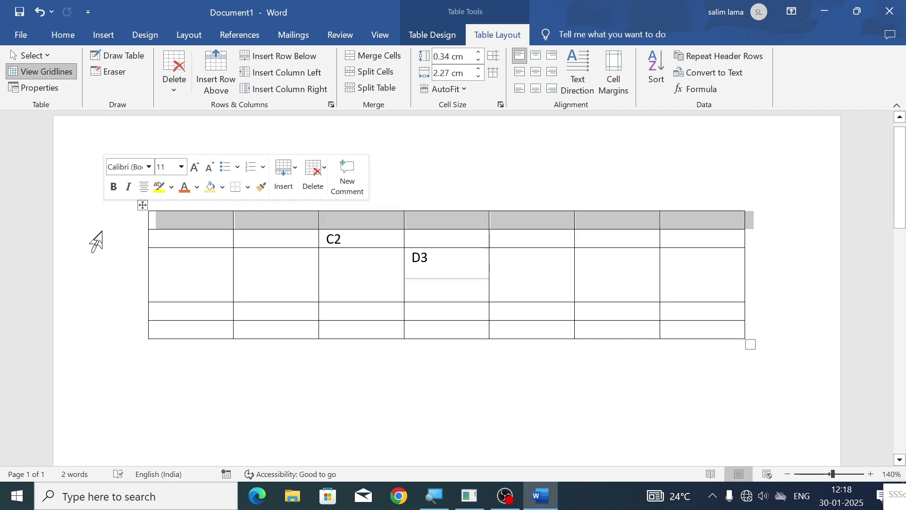
left_click(101, 239)
left_click(108, 290)
left_click(111, 309)
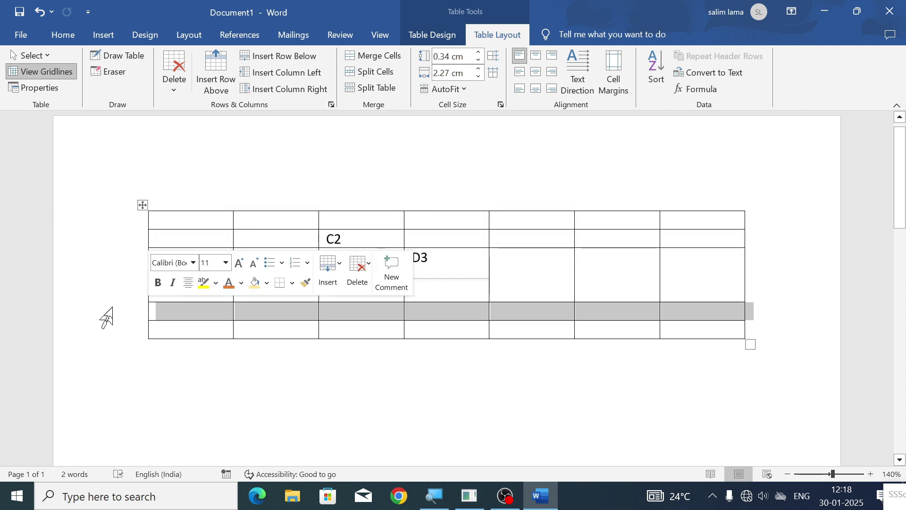
left_click(117, 332)
left_click(208, 220)
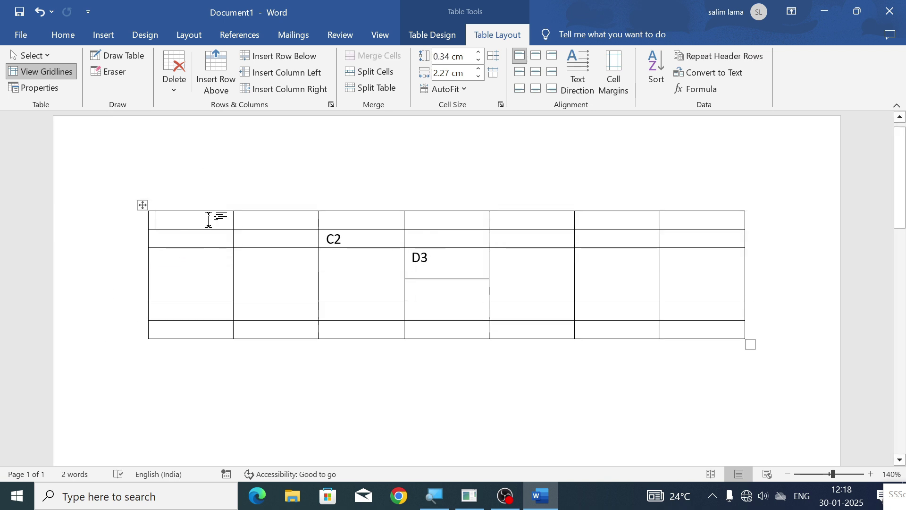
Fill the first column's top four cells with the sample text dsaf, asdfasdf, asdfasdfasdf and adsfasdf.
type("dsaf")
left_click(189, 236)
type("asdfasdf")
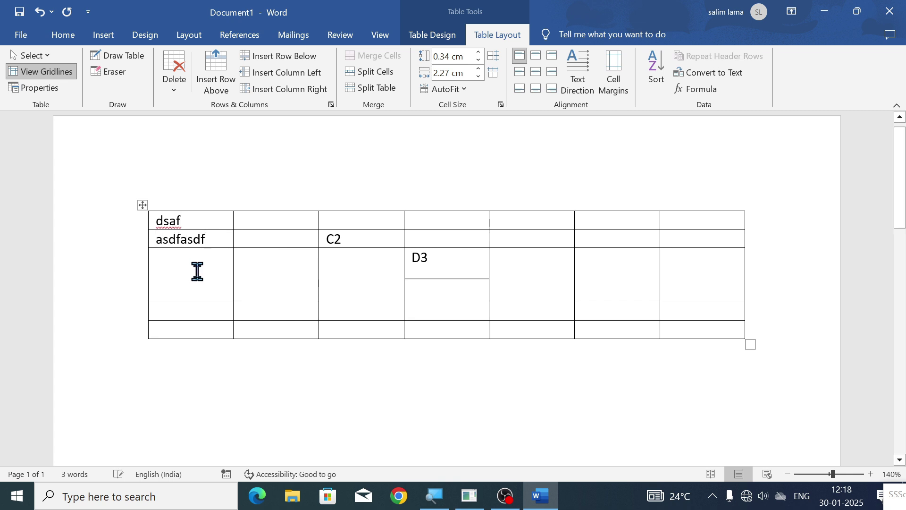
left_click(202, 276)
type("asdfasdfasdf")
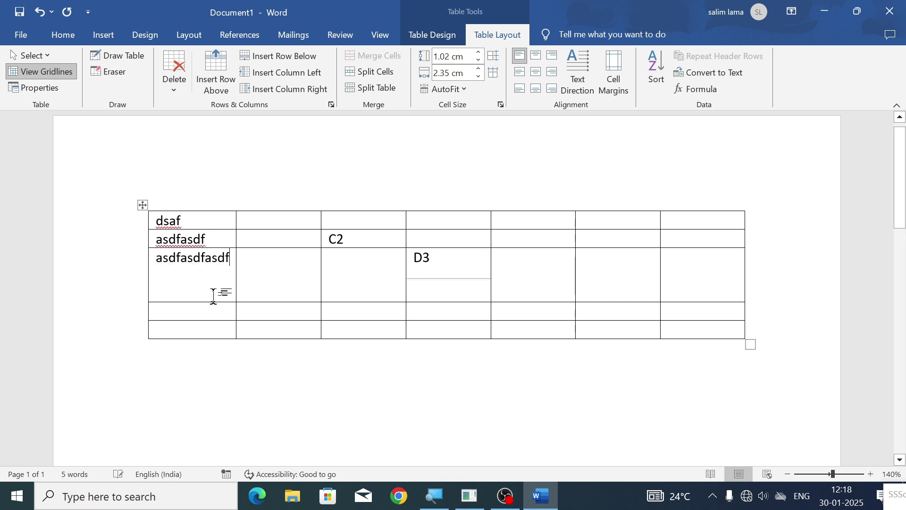
left_click(206, 310)
type("adsfasdf")
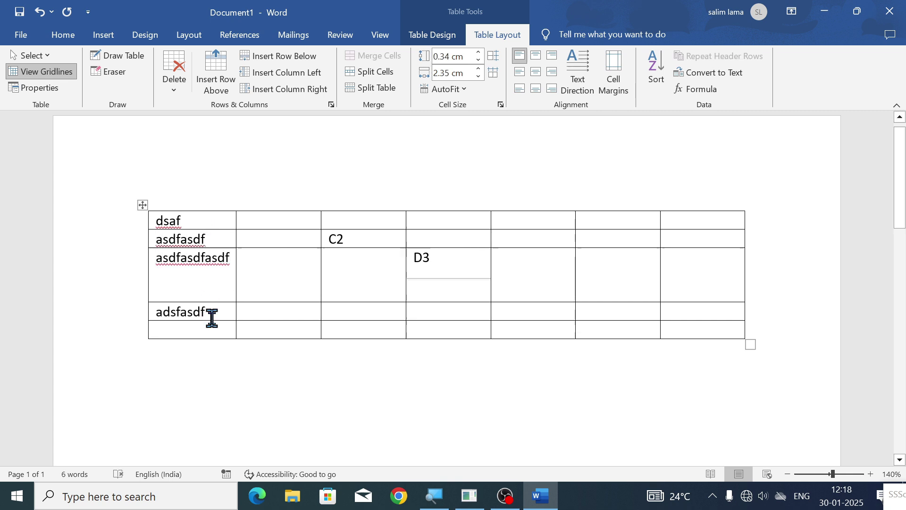
Select the first and second columns directly in the table, and select the first cell with the Select Cell option.
left_click_drag(217, 217, 217, 336)
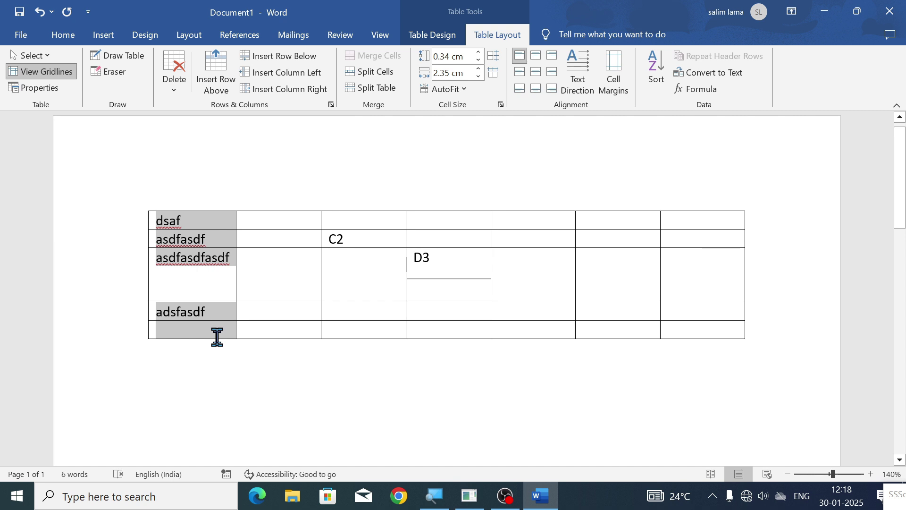
left_click(257, 184)
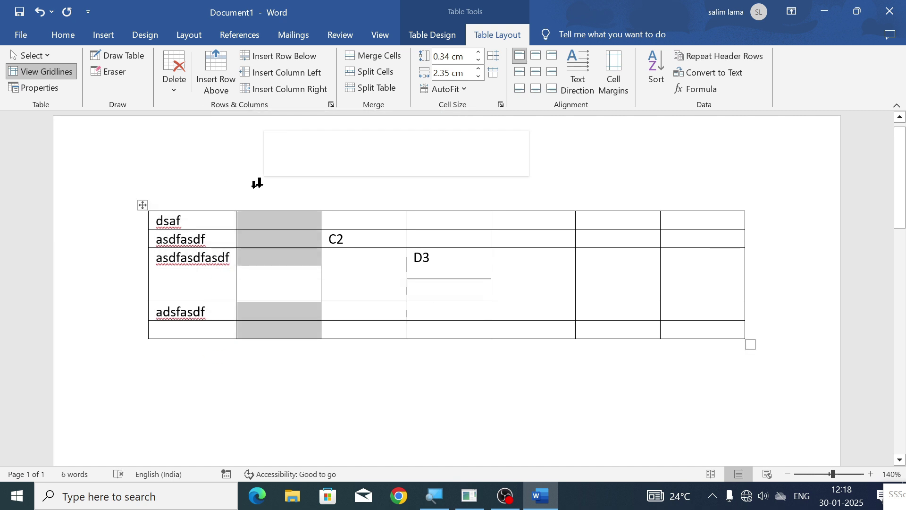
left_click(182, 219)
left_click(38, 54)
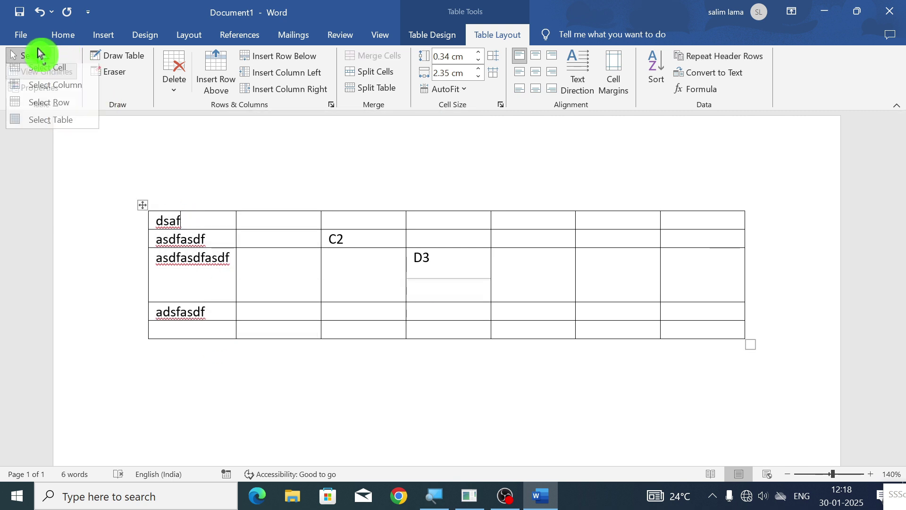
left_click(72, 73)
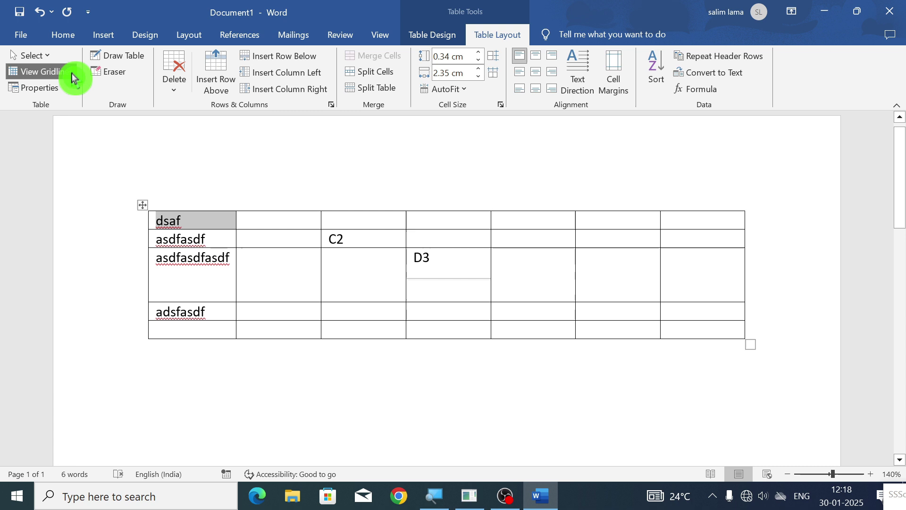
Select the table's first column with the Select Column option and clear its contents.
left_click(50, 55)
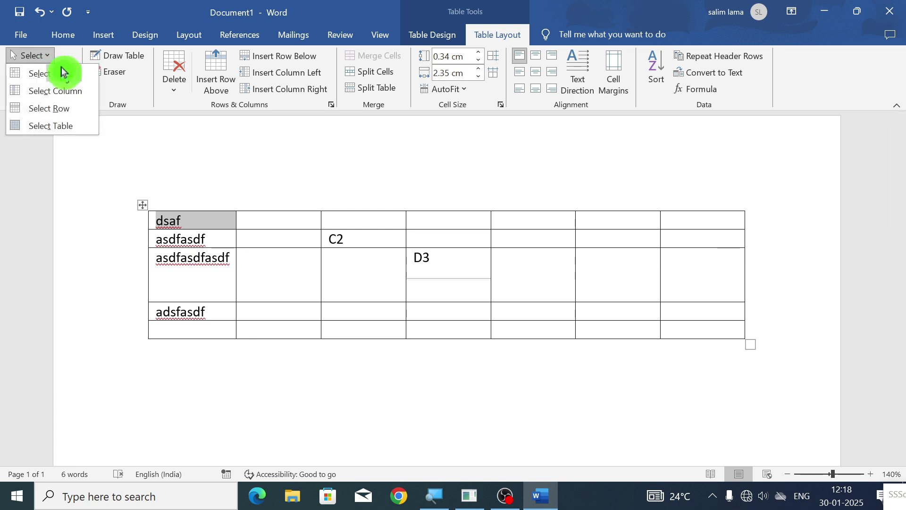
left_click(77, 92)
key("Delete")
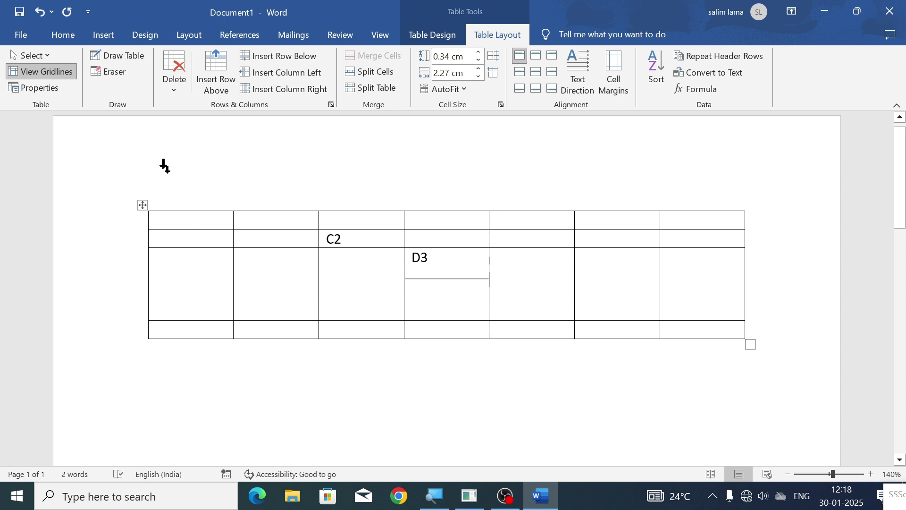
Enter dsf, asdf, adfas, adsf and adf in the first row, leaving the fourth and seventh cells empty.
type("dsf")
left_click(268, 226)
type("a")
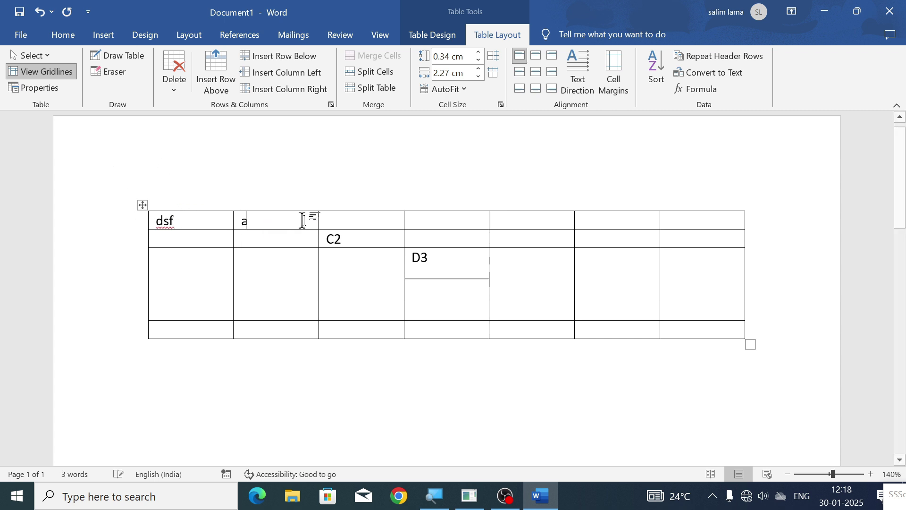
type("sdfadfas")
left_click(519, 222)
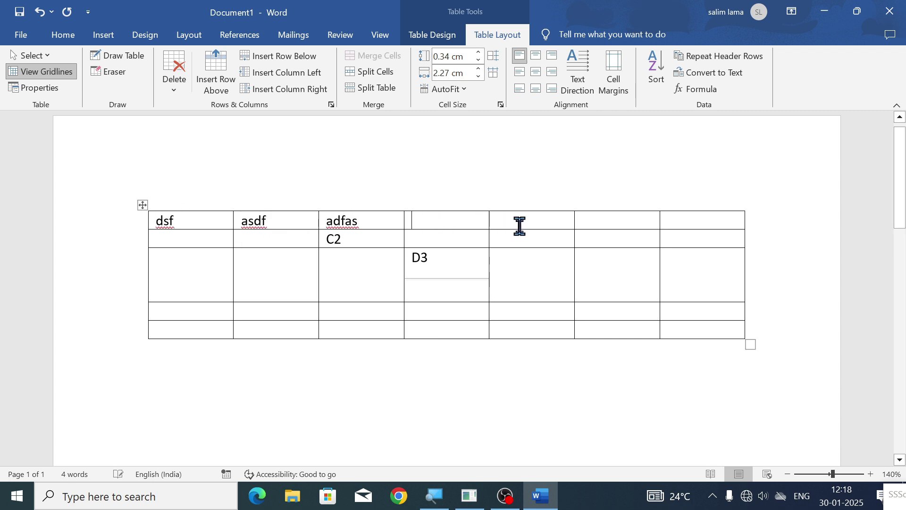
type("adsf")
left_click(599, 219)
type("adf")
Select the first row with the Select Row option and the whole table with both Select Table and the table handle.
left_click(26, 56)
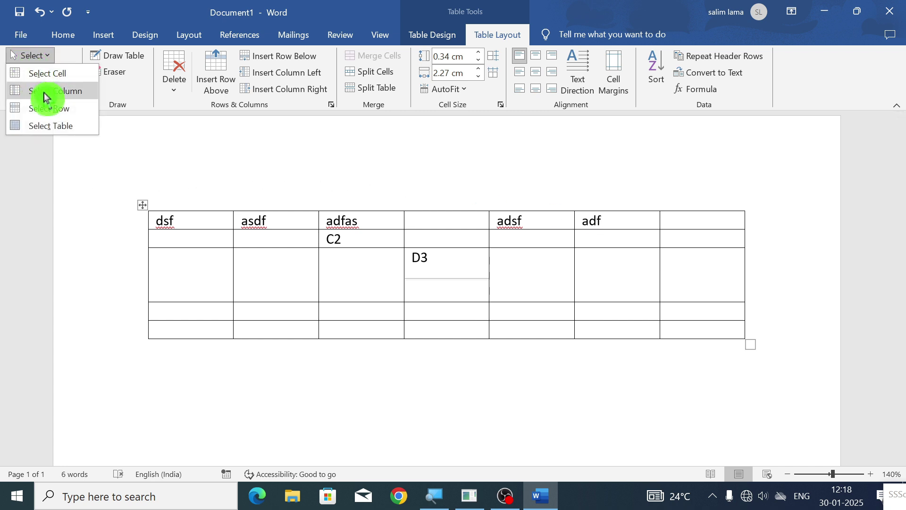
left_click(75, 109)
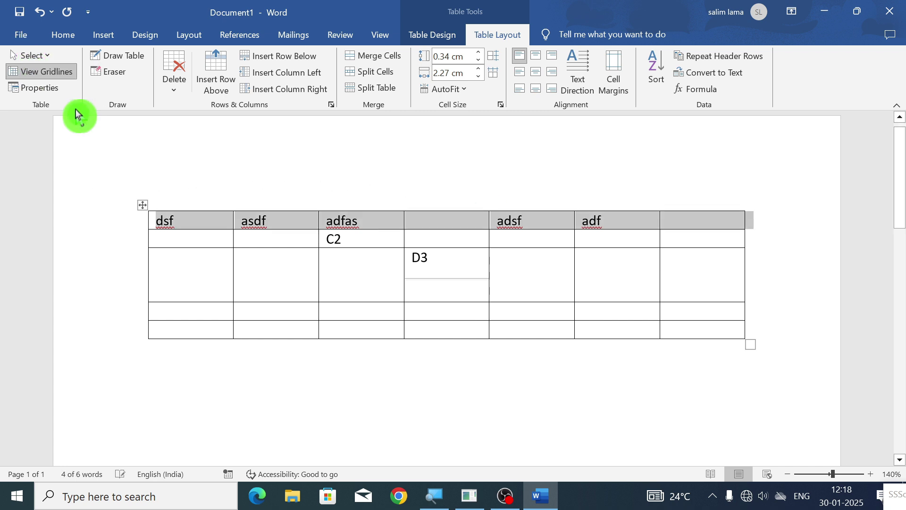
left_click(42, 60)
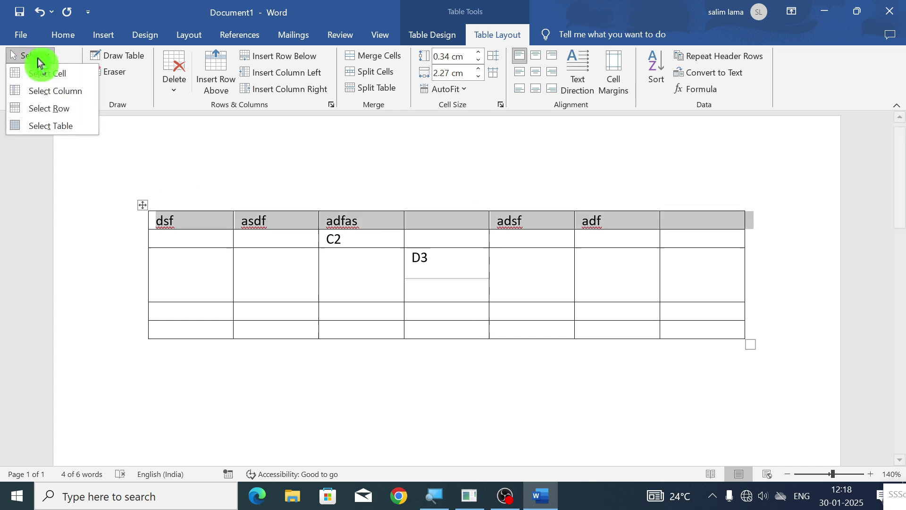
left_click(65, 126)
left_click(244, 237)
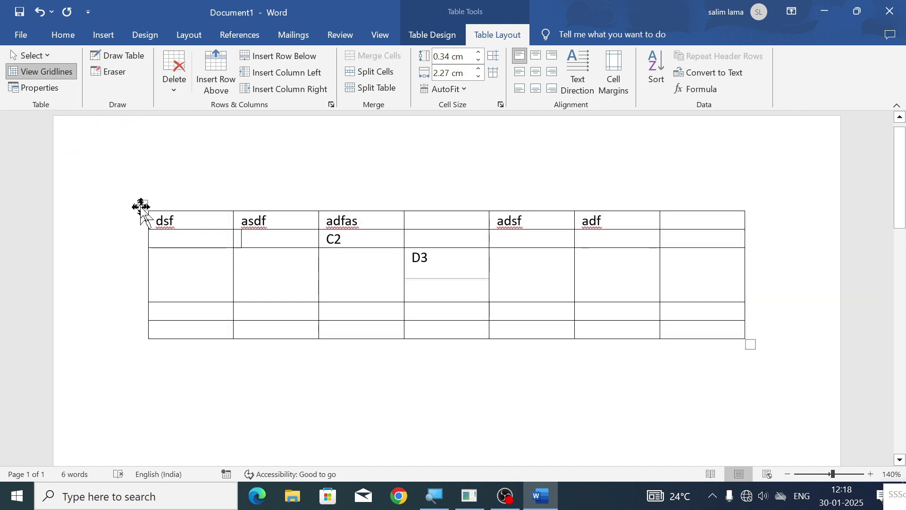
left_click(140, 206)
left_click(257, 243)
Hide the table gridlines and apply No Border to the whole table.
left_click(41, 88)
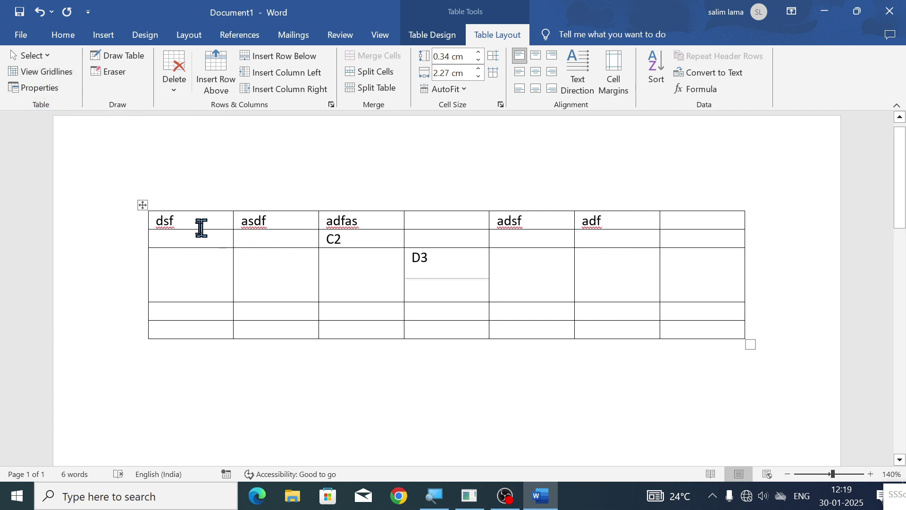
left_click(139, 207)
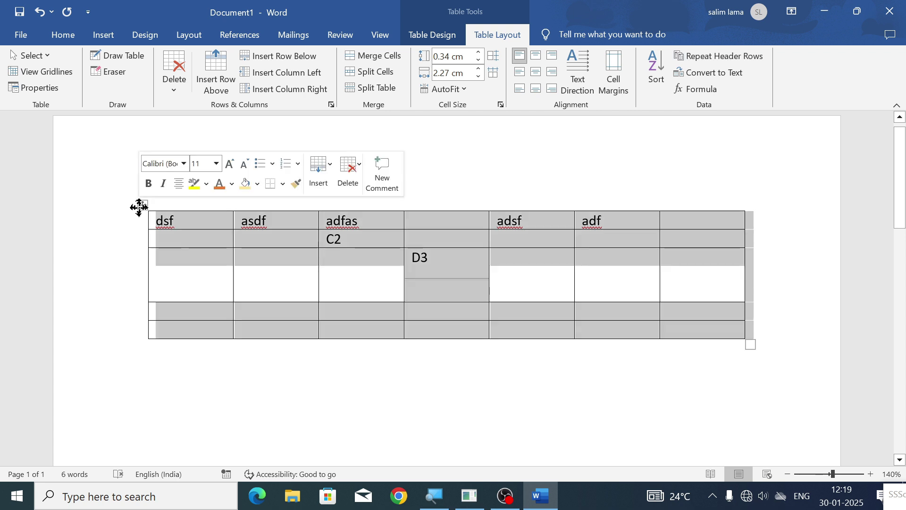
left_click(435, 38)
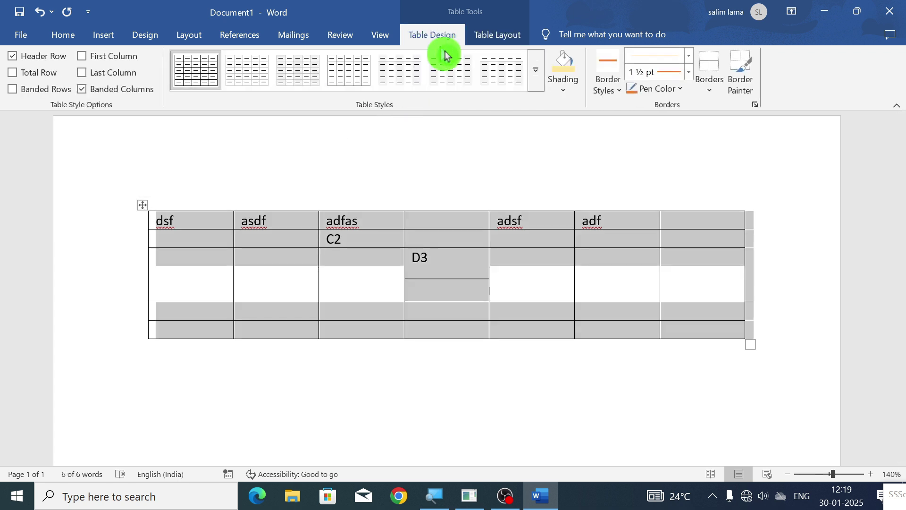
left_click(714, 93)
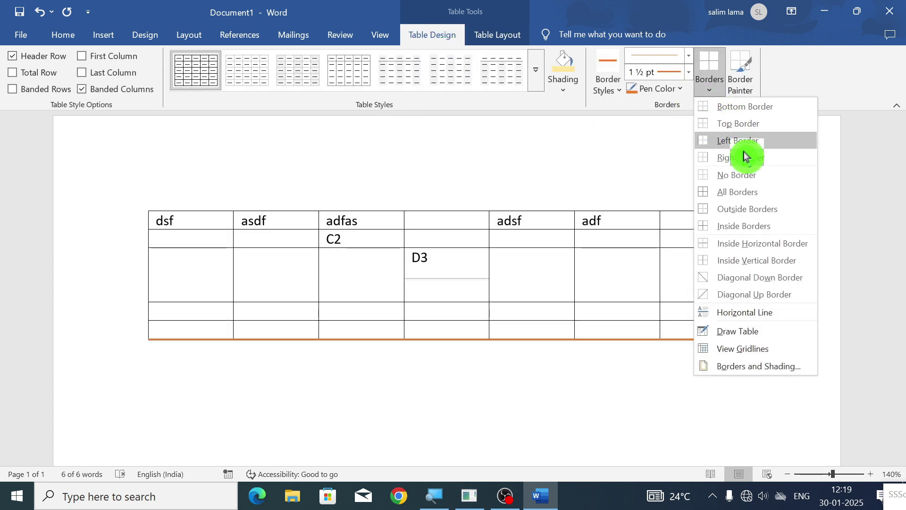
left_click(746, 178)
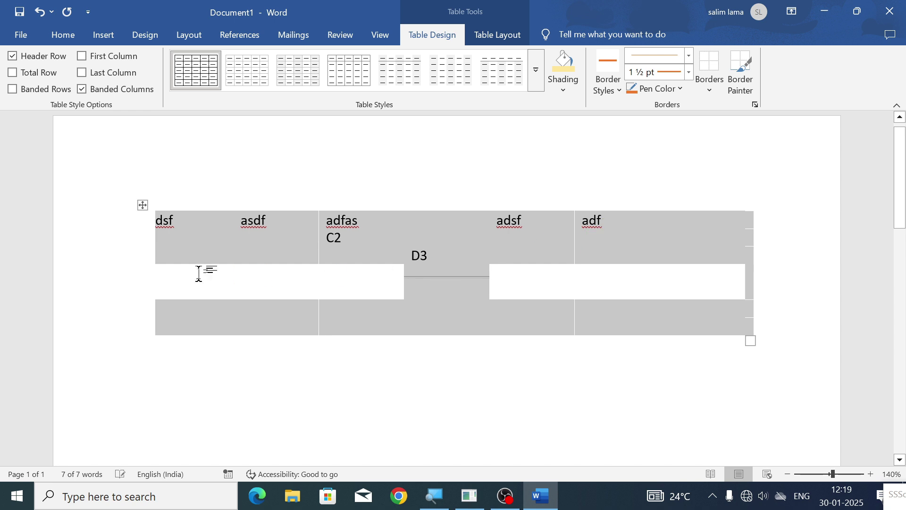
Enter the headings Name, Roll no and subject in the first three cells of the third row.
left_click(222, 274)
type("name")
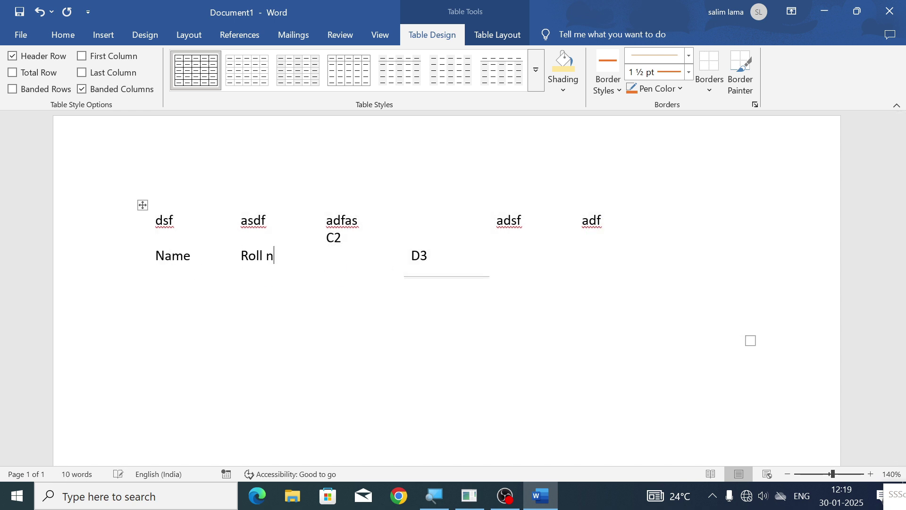
type("subject")
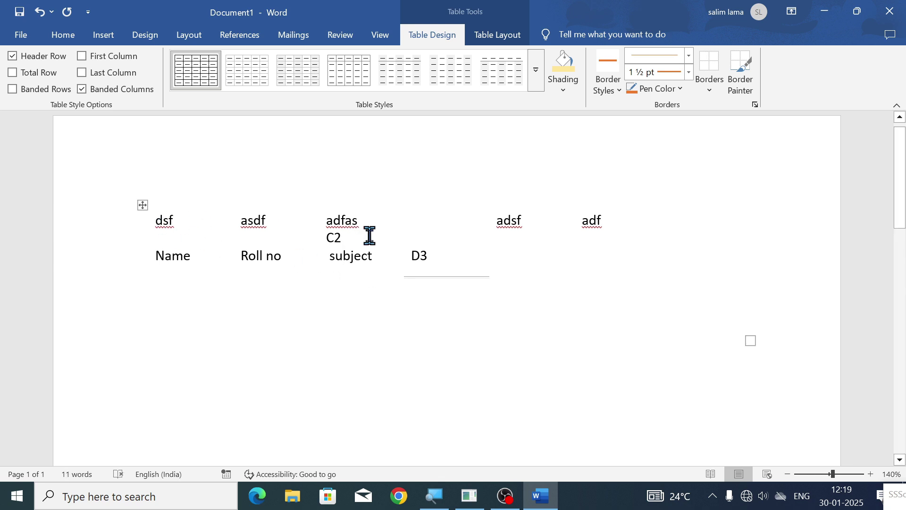
Turn the gridlines of the borderless table on, toggling them off and on again to compare.
left_click(496, 36)
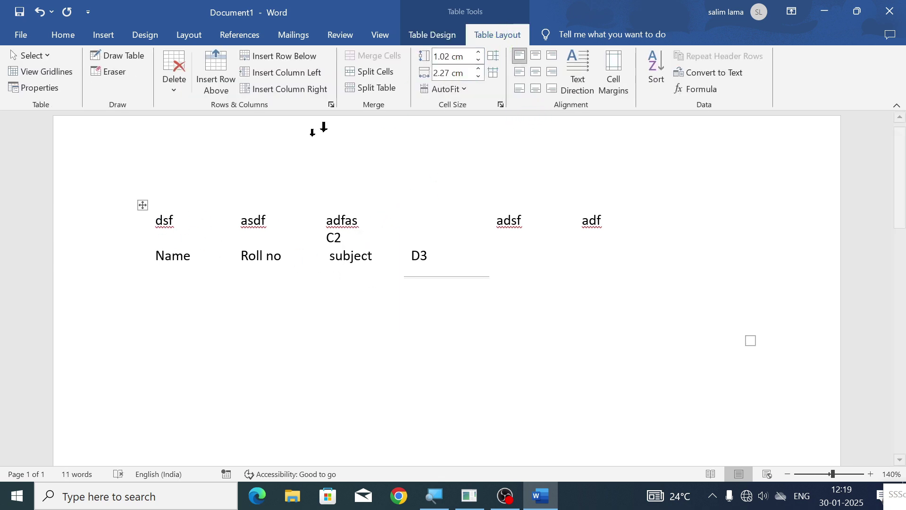
left_click(142, 205)
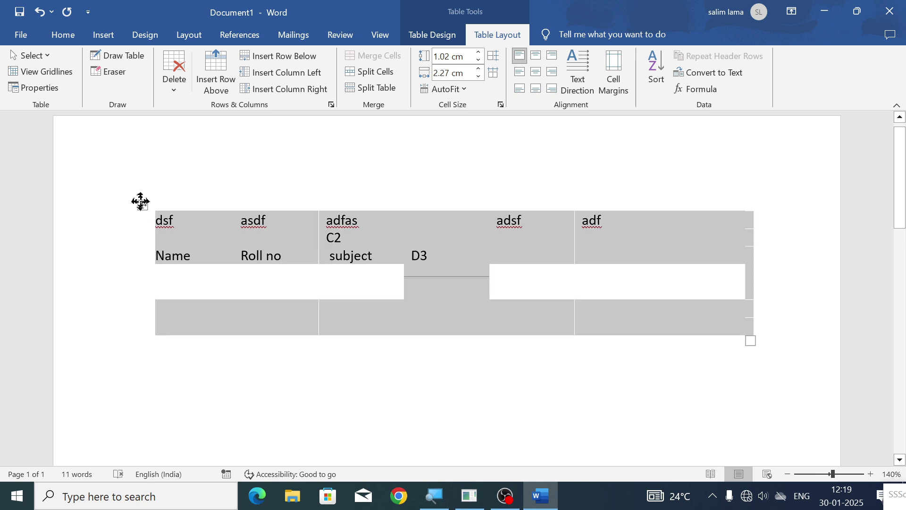
left_click(61, 75)
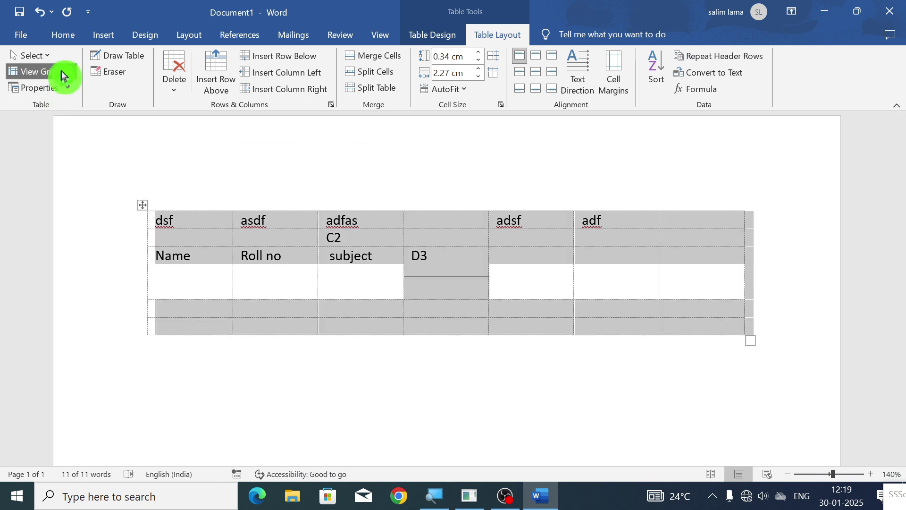
left_click(62, 75)
left_click(61, 76)
left_click(462, 269)
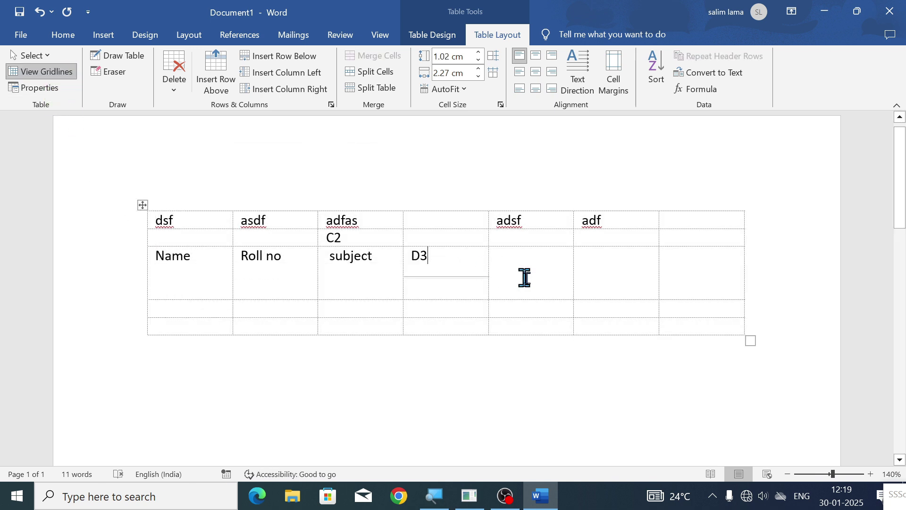
Shrink the whole table to a little over half its width and set its alignment to Center in the table properties.
left_click(143, 200)
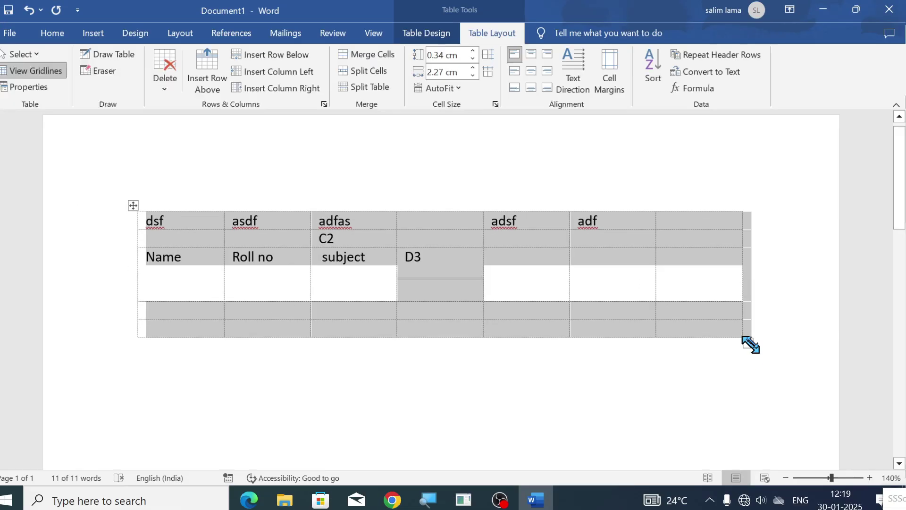
left_click_drag(753, 341, 466, 324)
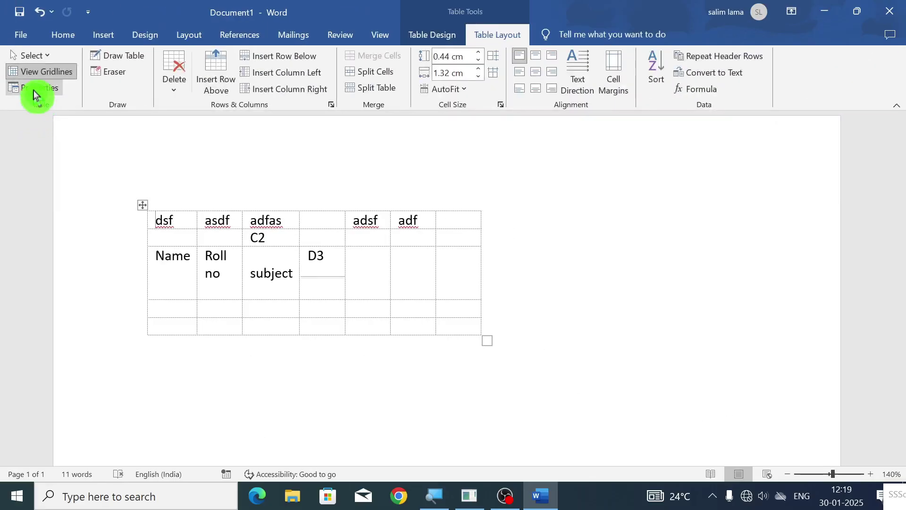
left_click(36, 88)
left_click(391, 191)
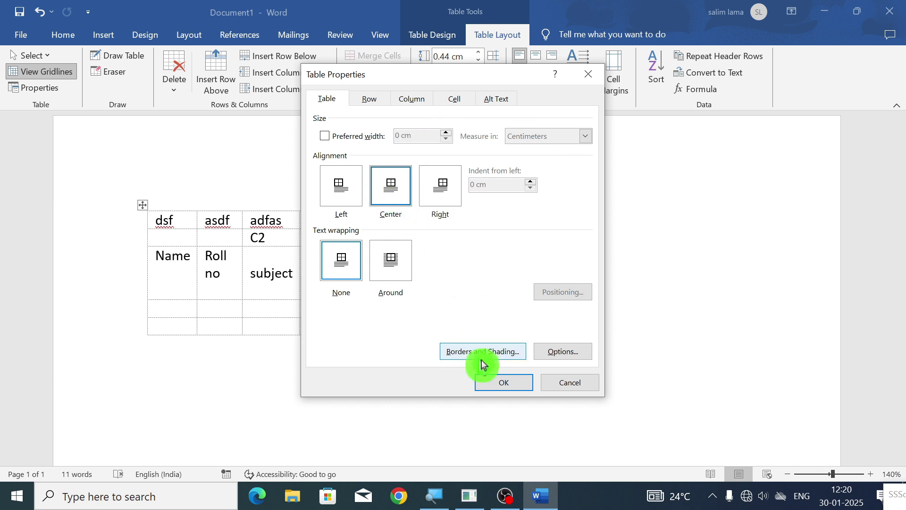
left_click(502, 384)
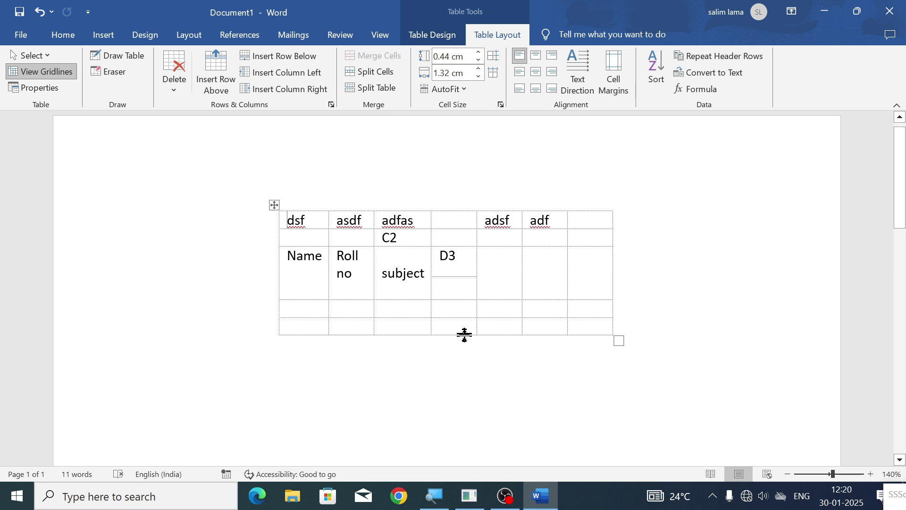
Draw a new table with three rows and two columns below the existing one using Draw Table.
left_click(139, 56)
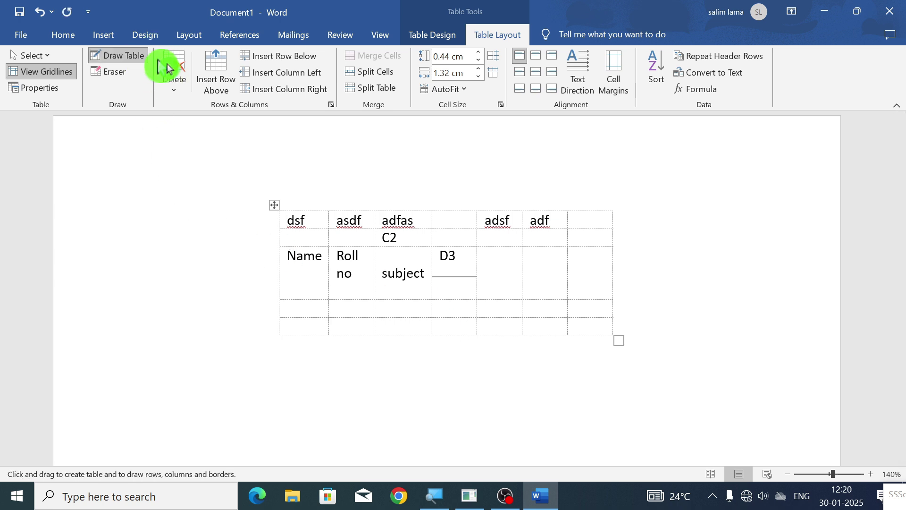
scroll(279, 243, "down", 3)
left_click_drag(135, 236, 702, 347)
left_click_drag(136, 267, 663, 267)
left_click_drag(414, 227, 413, 344)
left_click_drag(132, 307, 684, 307)
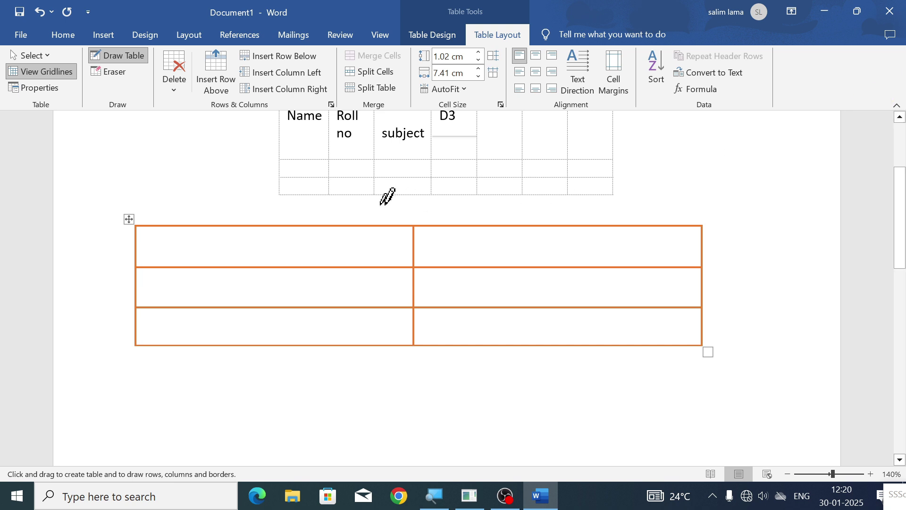
Erase the top border of the second cell in the drawn table's first row.
left_click(113, 73)
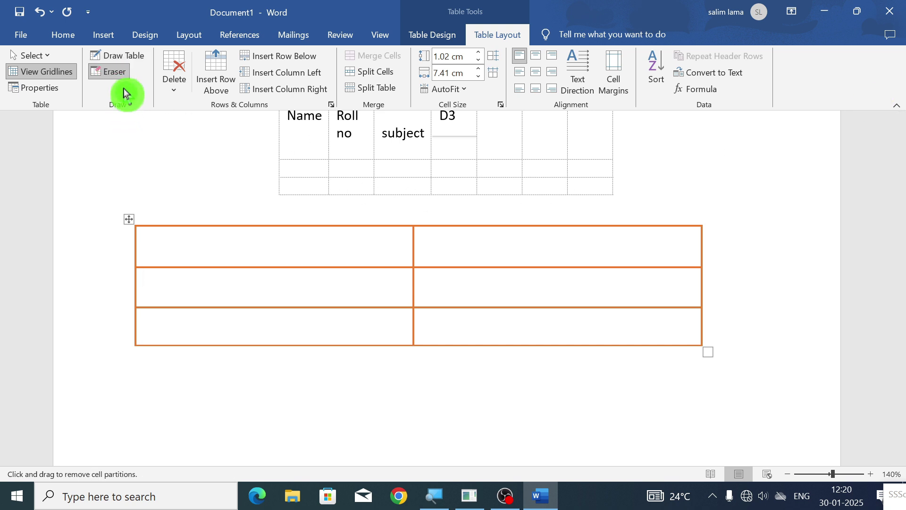
left_click_drag(439, 224, 660, 225)
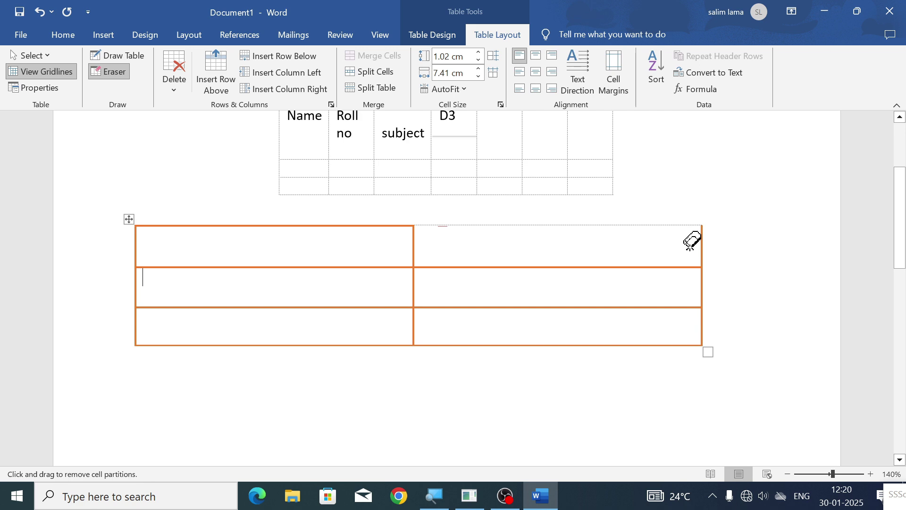
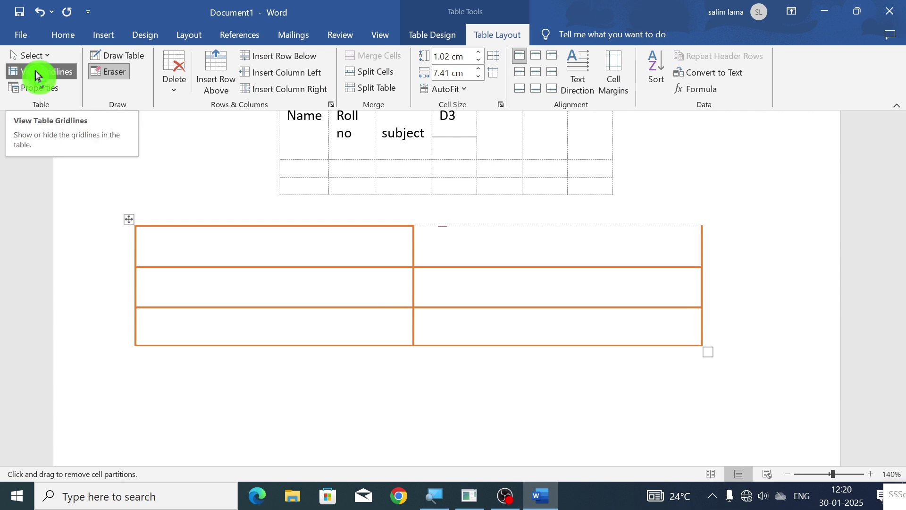
Toggle the table gridlines off and on again to compare how the erased border looks.
left_click(37, 75)
left_click(37, 74)
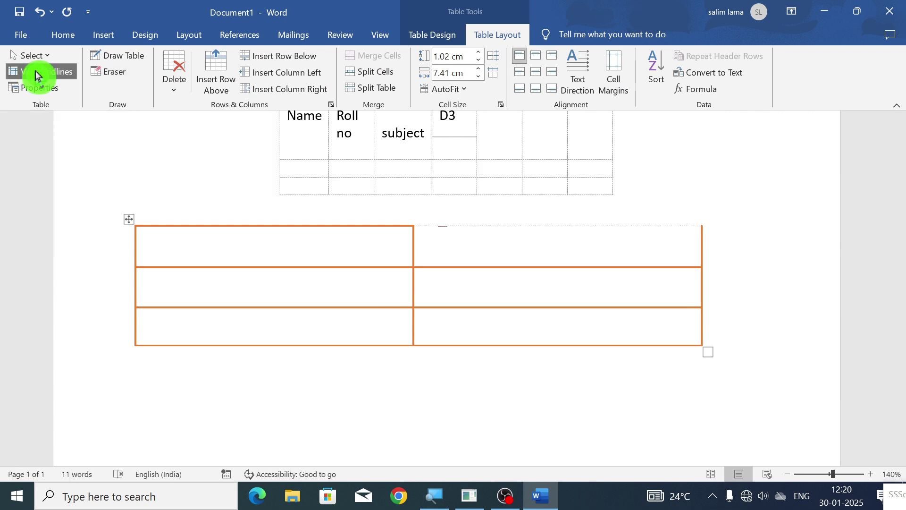
left_click(36, 75)
left_click(37, 74)
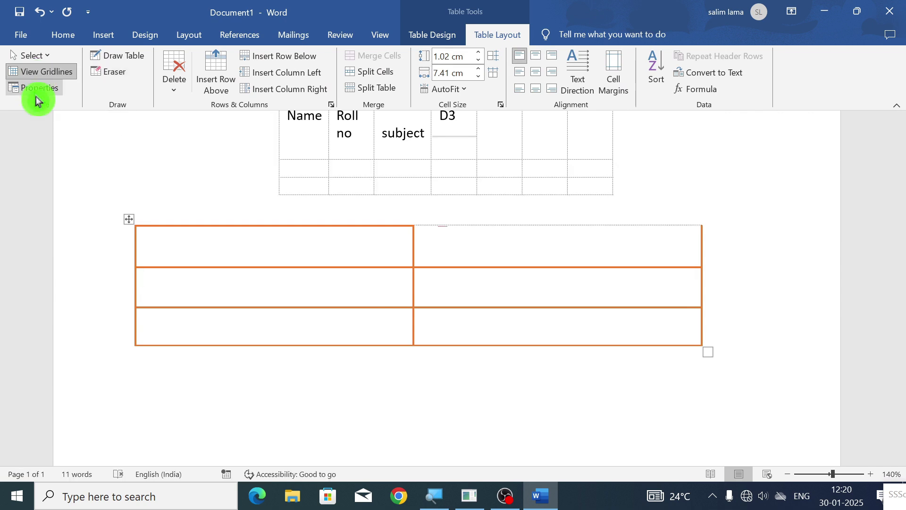
Erase the entire three-row, two-column drawn table with the Eraser.
left_click(109, 72)
mouse_move(105, 214)
left_mouse_down()
mouse_move(637, 347)
mouse_move(753, 357)
left_mouse_up()
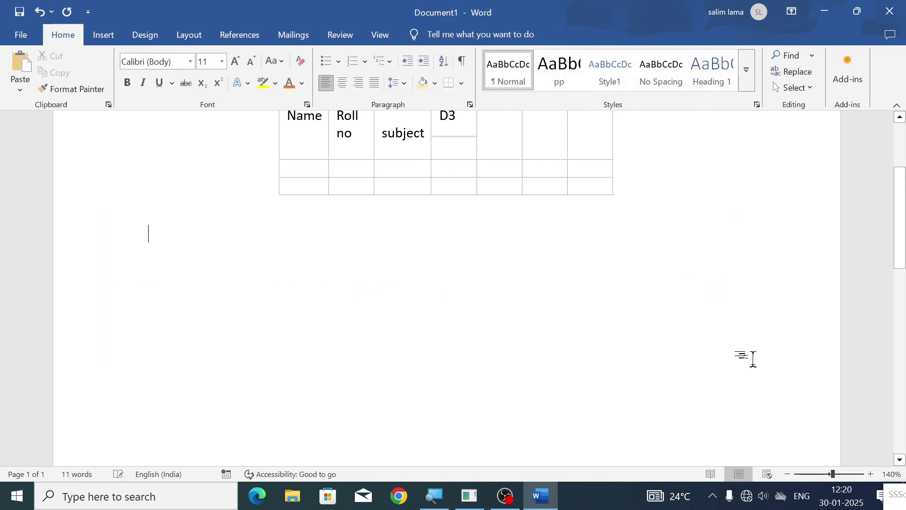
Try deleting the whole borderless seven-column table, and undo the deletion.
scroll(383, 238, "up", 3)
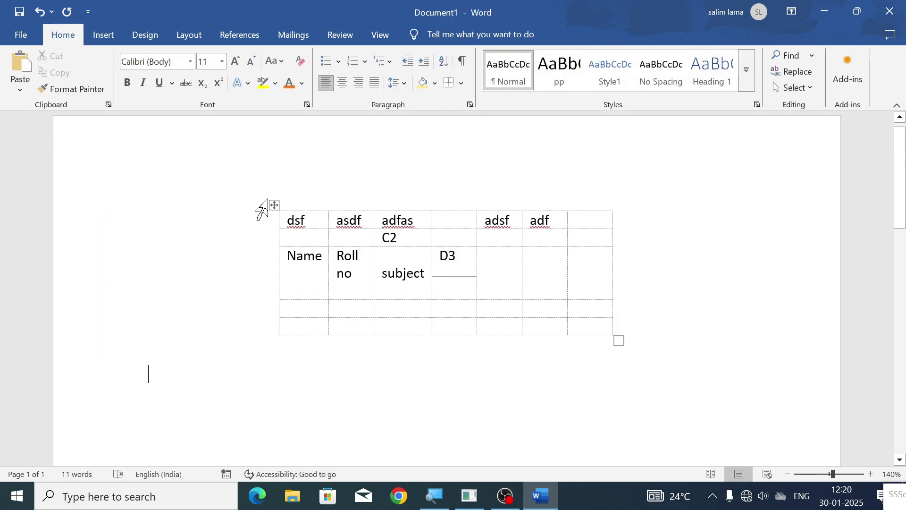
left_click(264, 210)
left_click(275, 204)
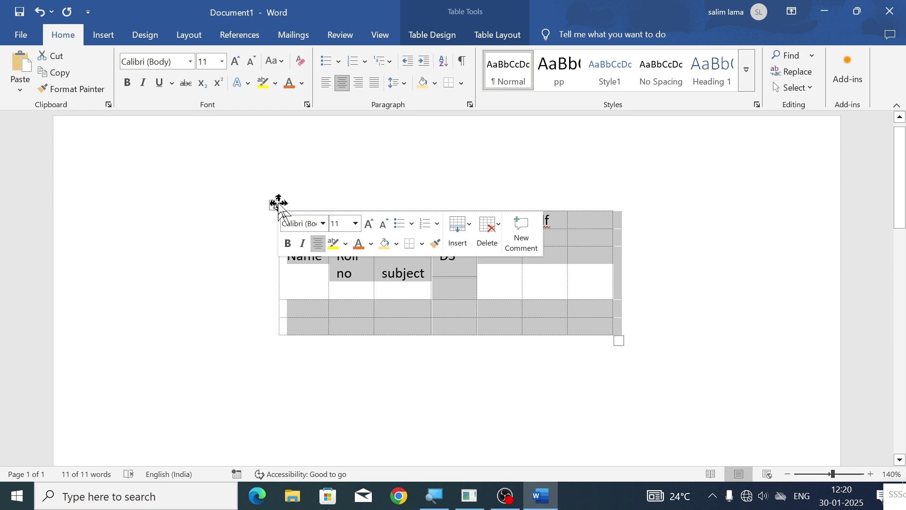
key("BackSpace")
key("ctrl+z")
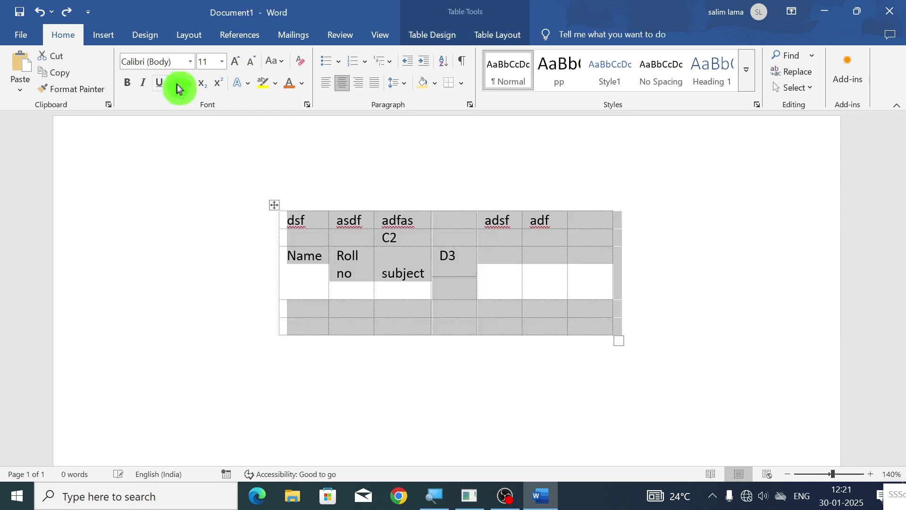
Select the whole borderless seven-column table and delete it from the page.
left_click(299, 222)
left_click(274, 205)
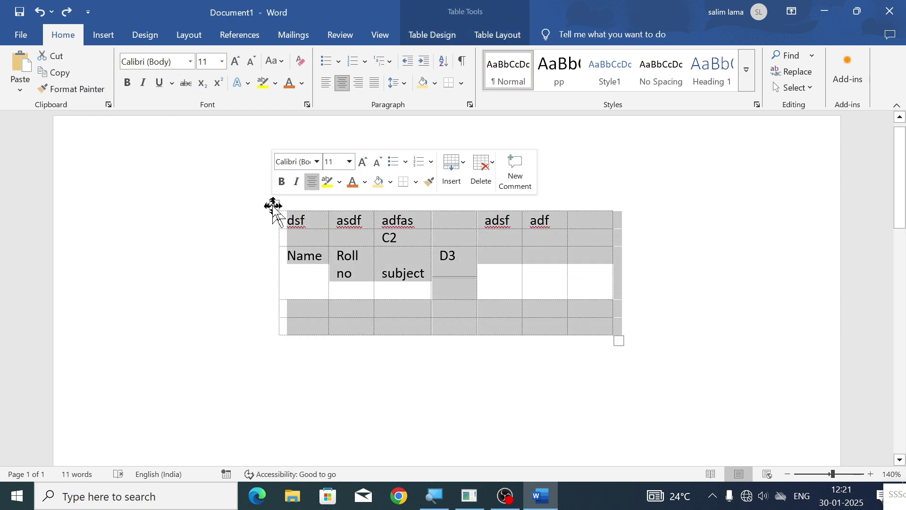
key("BackSpace")
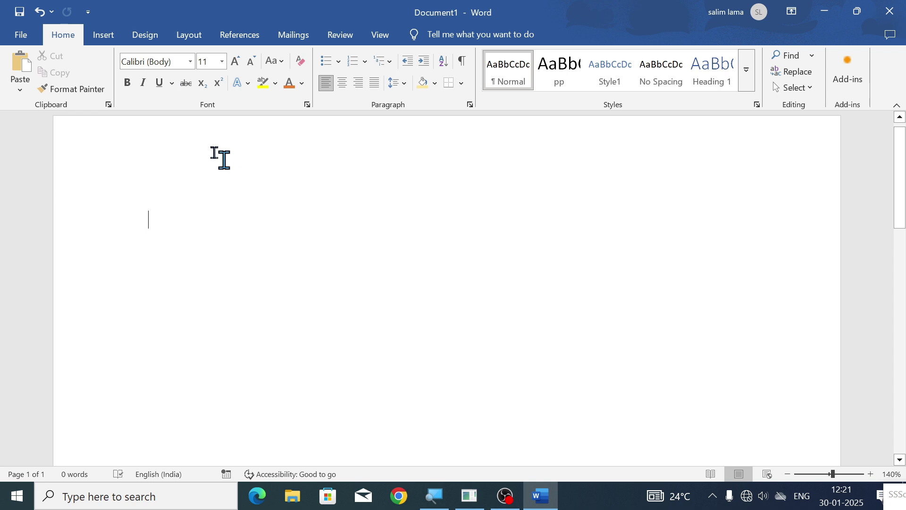
Insert a new table with seven columns and five rows on the empty page.
left_click(105, 37)
left_click(107, 90)
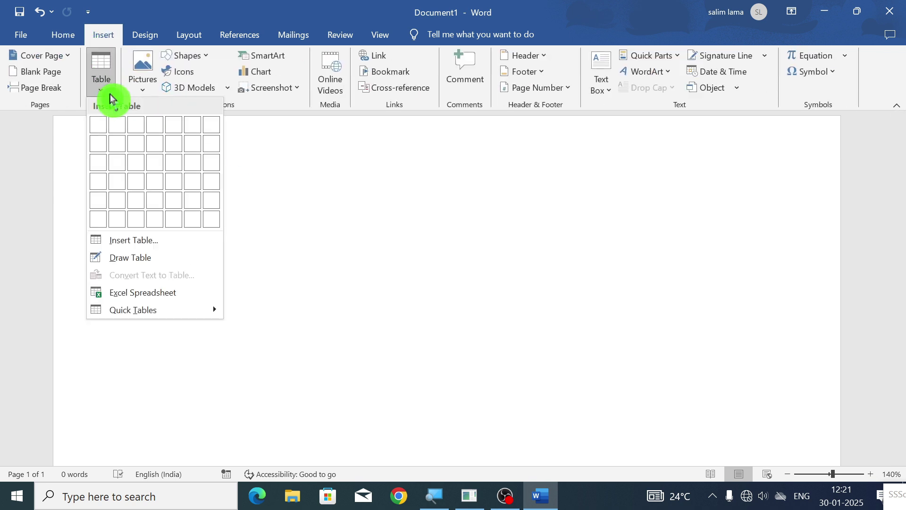
left_click(204, 206)
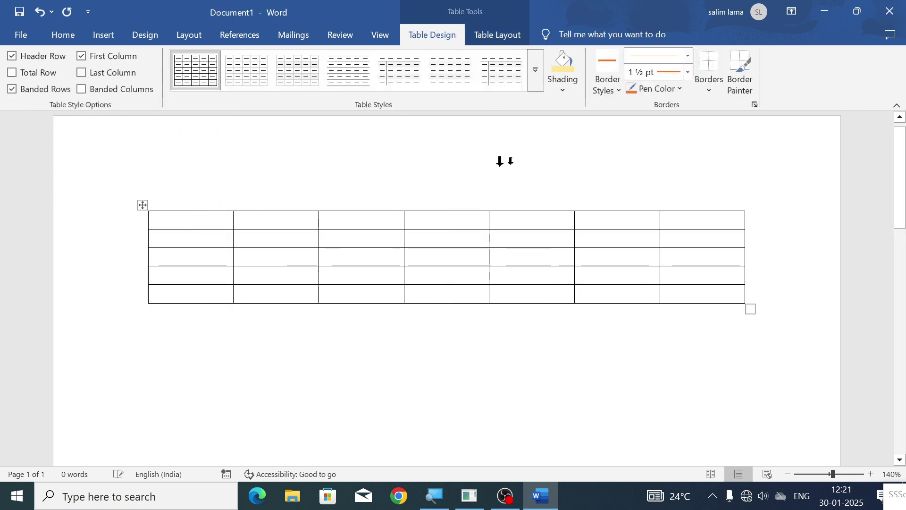
Delete only the last cell in the bottom row of the new table.
left_click(494, 38)
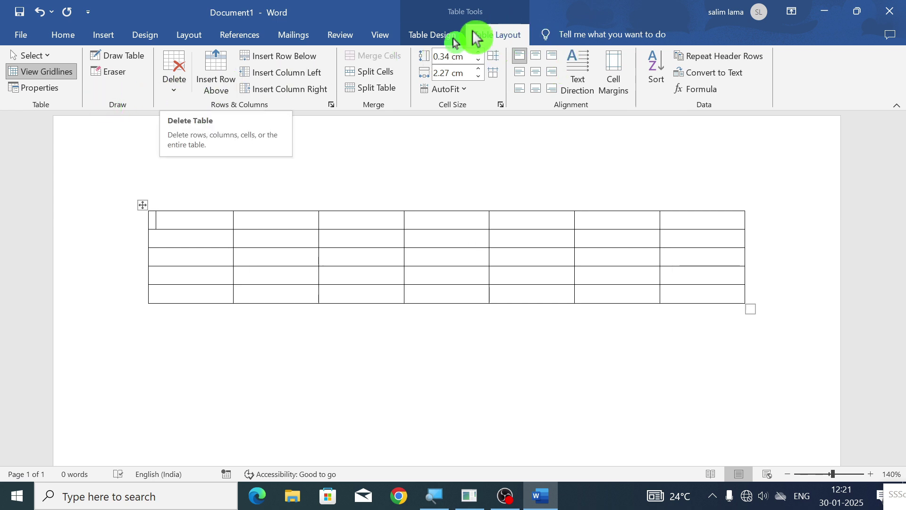
left_click(181, 92)
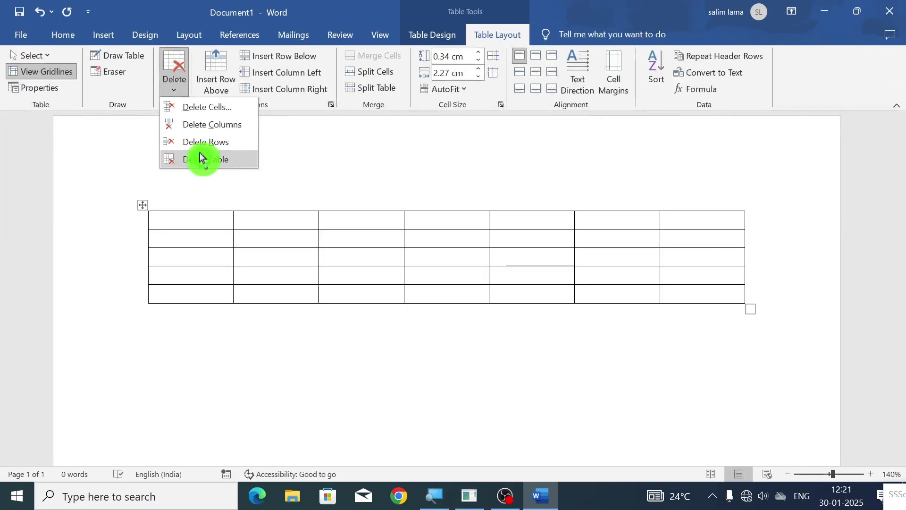
left_click(707, 299)
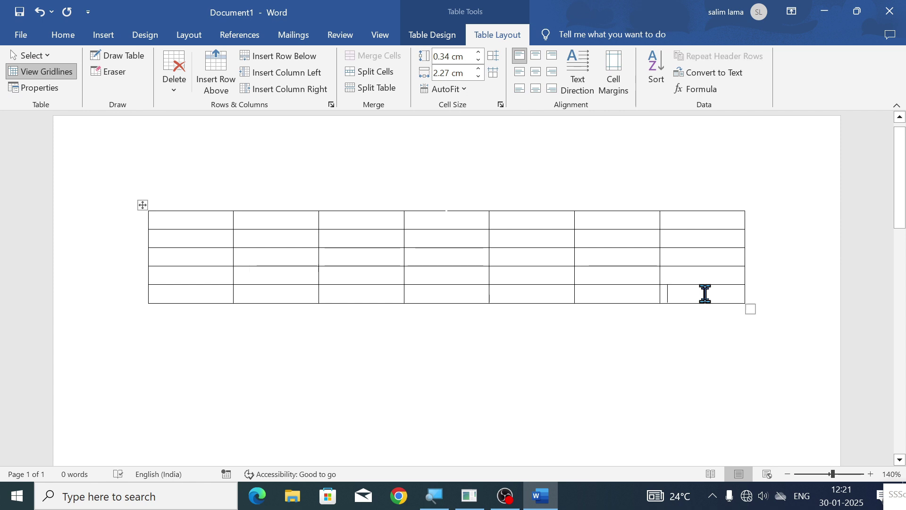
left_click(178, 86)
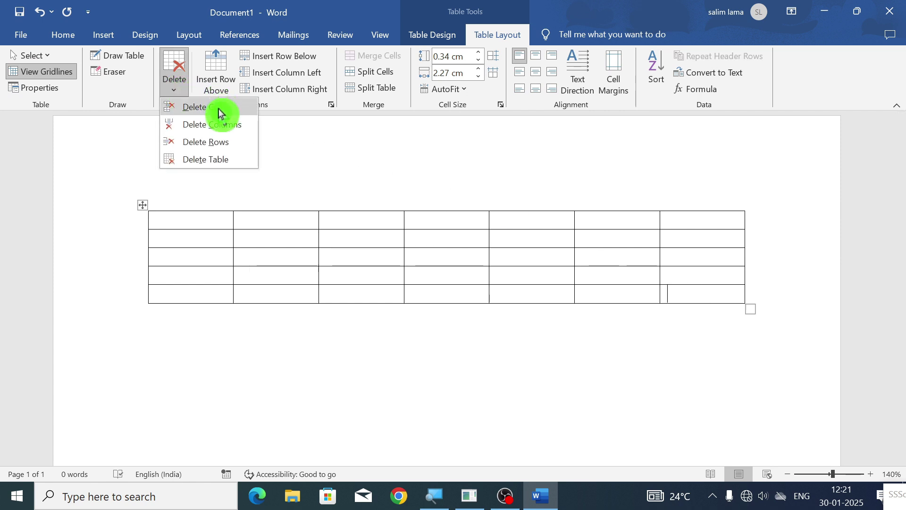
left_click(218, 105)
left_click(416, 273)
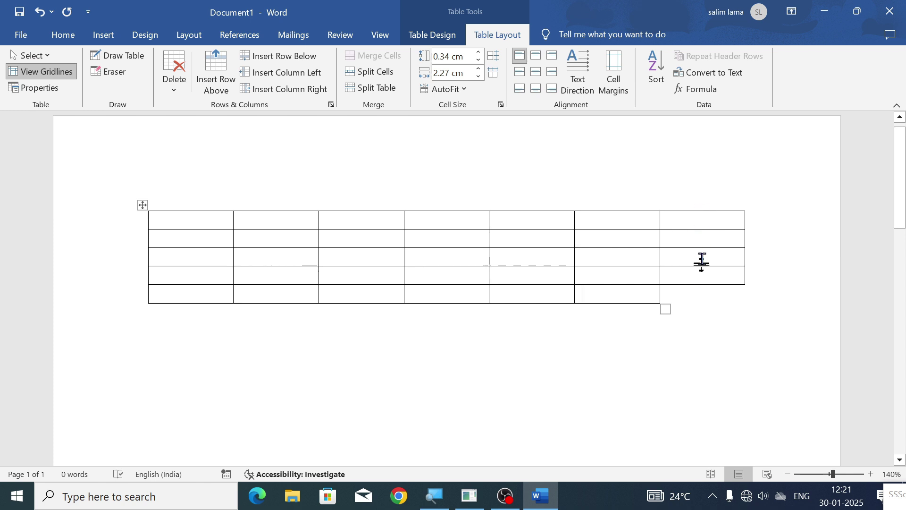
Delete the table's entire last column, starting from its second-row cell.
left_click(698, 241)
left_click(175, 81)
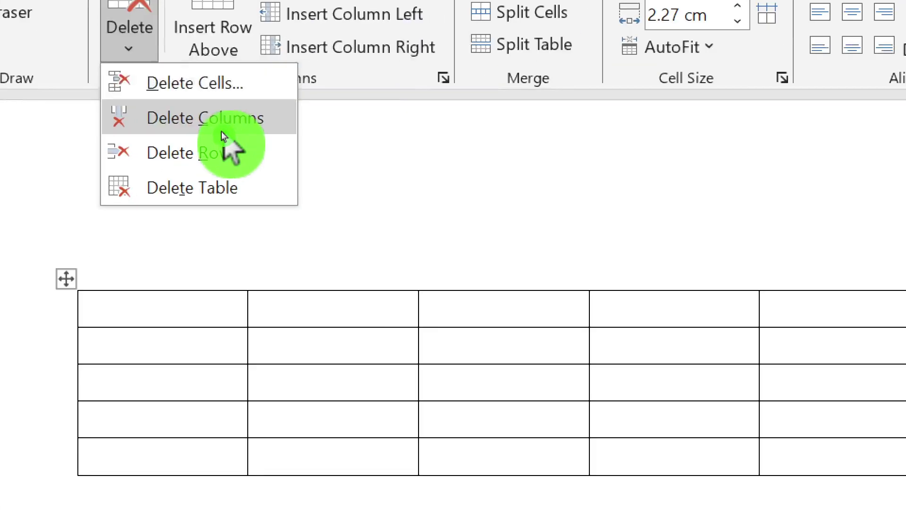
left_click(219, 118)
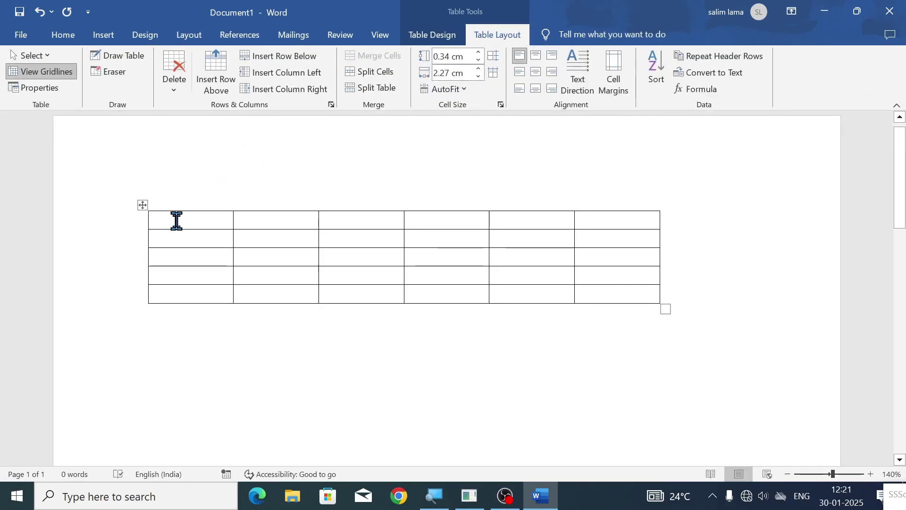
Select the bottom three rows of the table and delete them.
left_click_drag(175, 255, 590, 290)
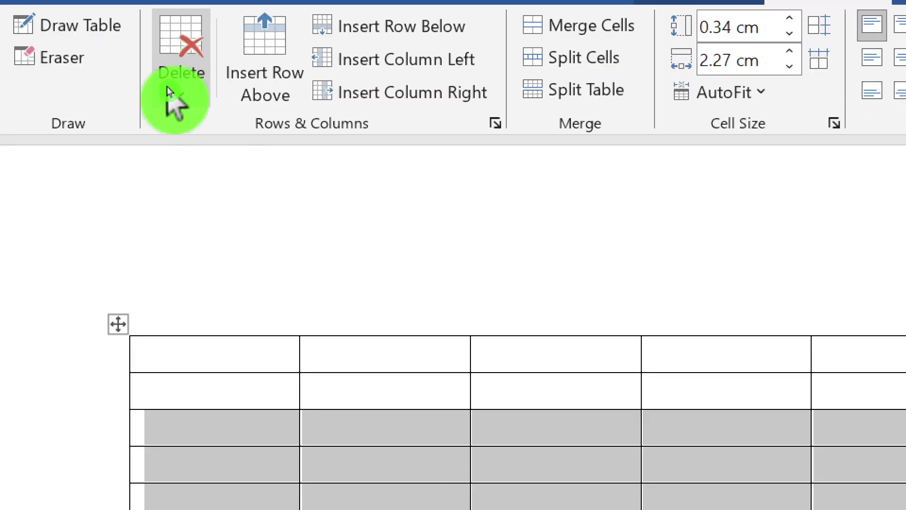
left_click(170, 92)
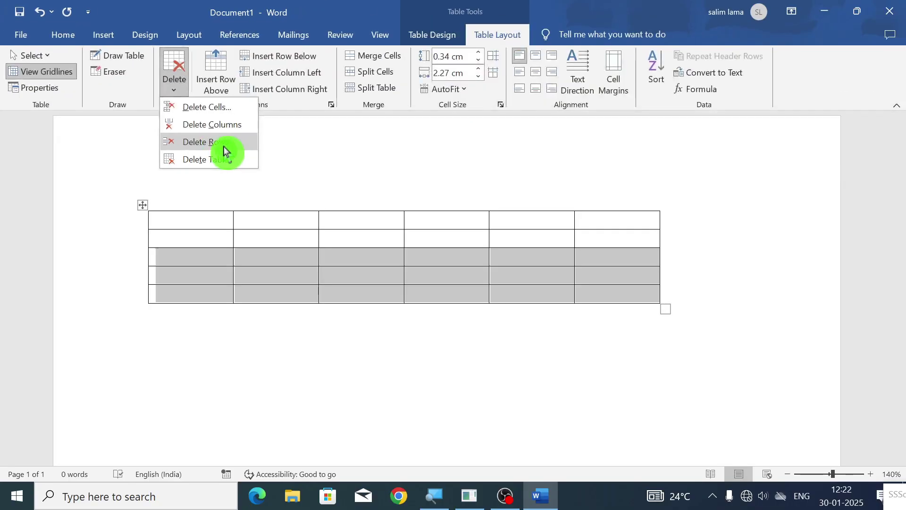
left_click(223, 143)
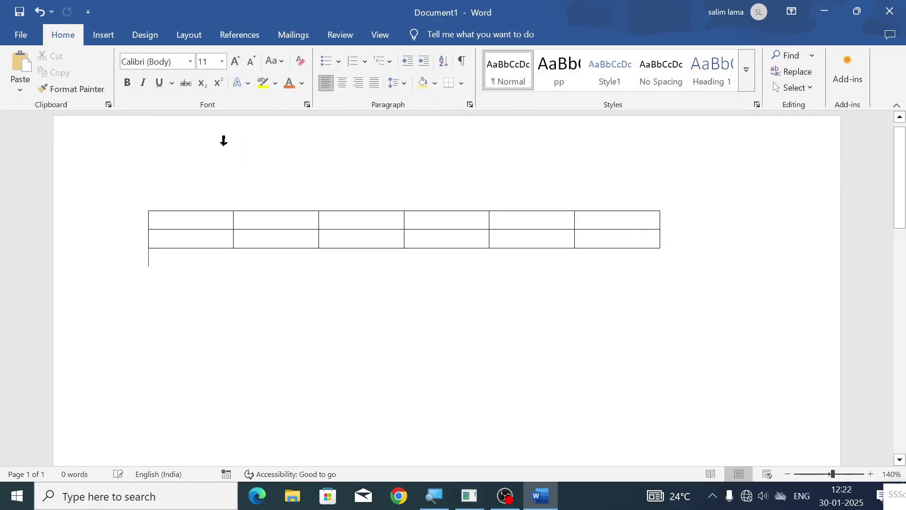
Open the deletion options for the remaining two-row table, starting from its first cell.
left_click(228, 218)
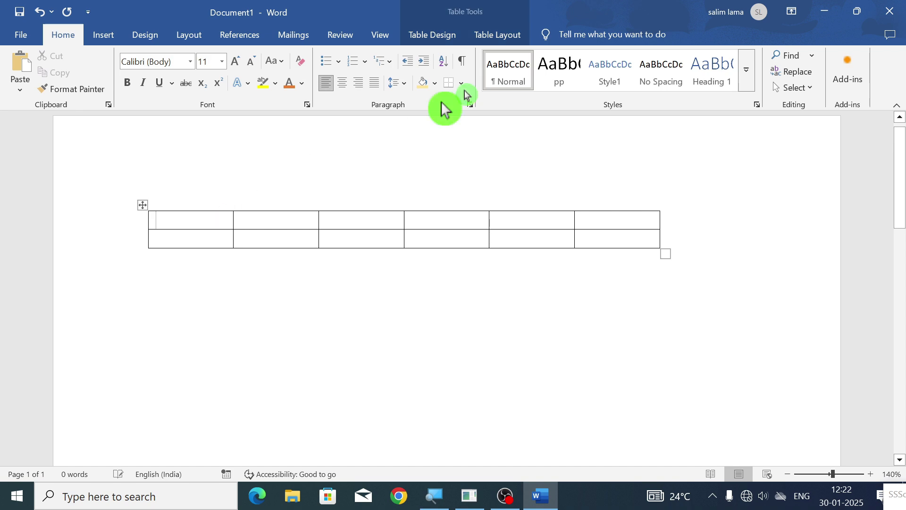
left_click(508, 42)
left_click(175, 82)
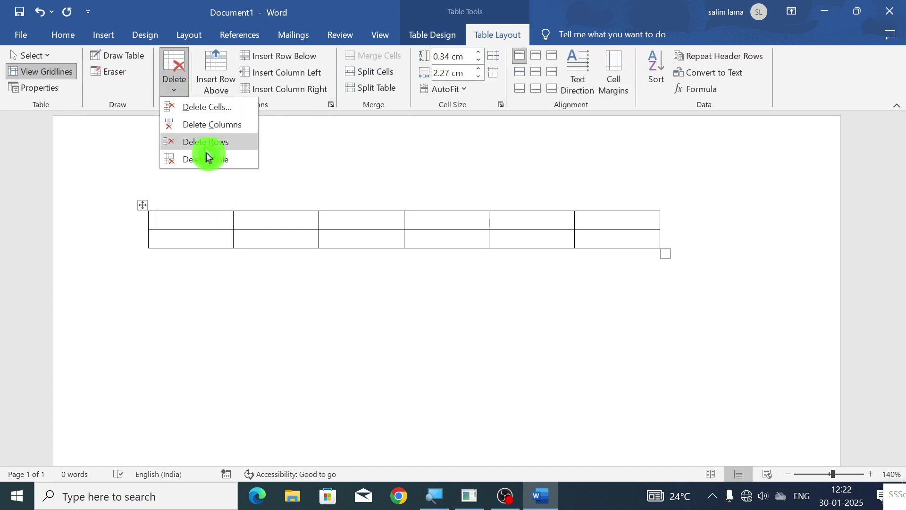